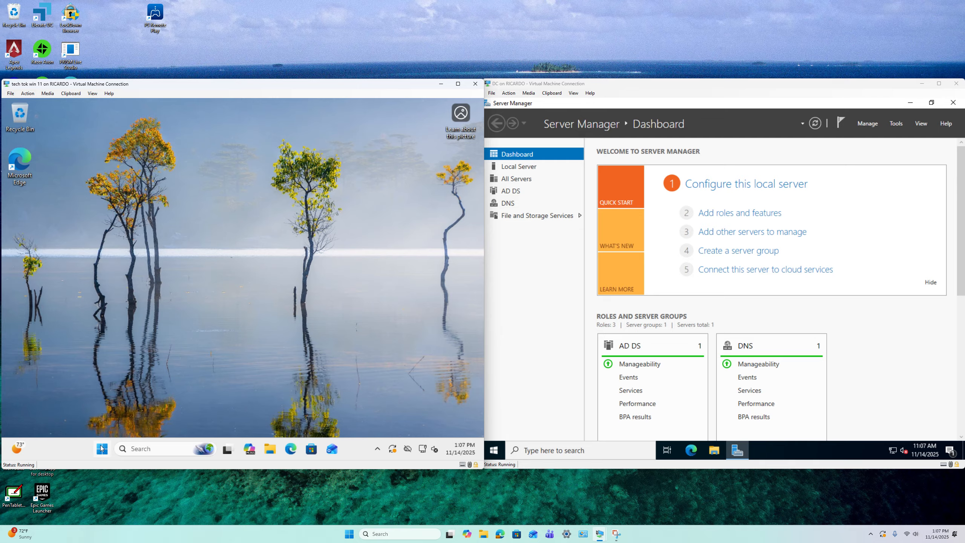
Show the domain controller's Local Server properties and open Settings on the Windows 11 virtual machine
click(547, 167)
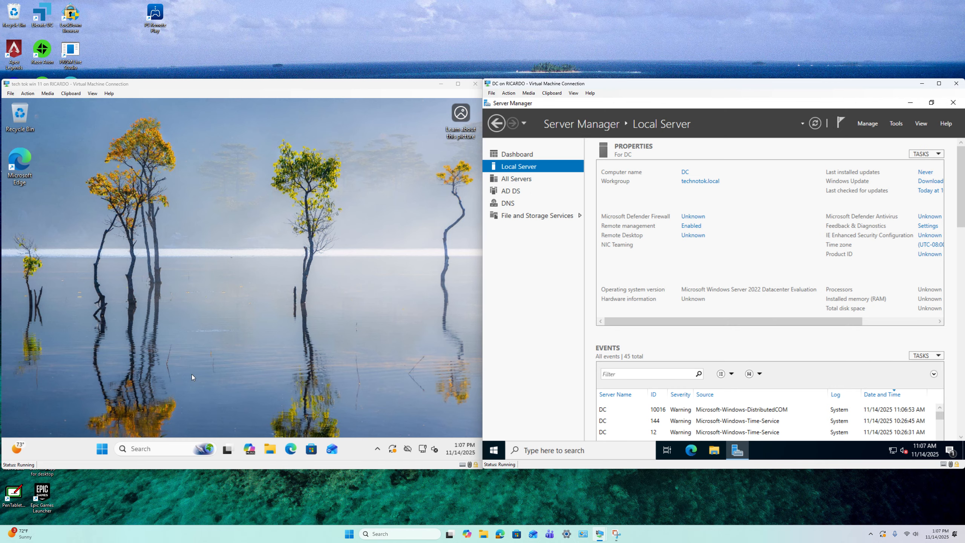
click(101, 449)
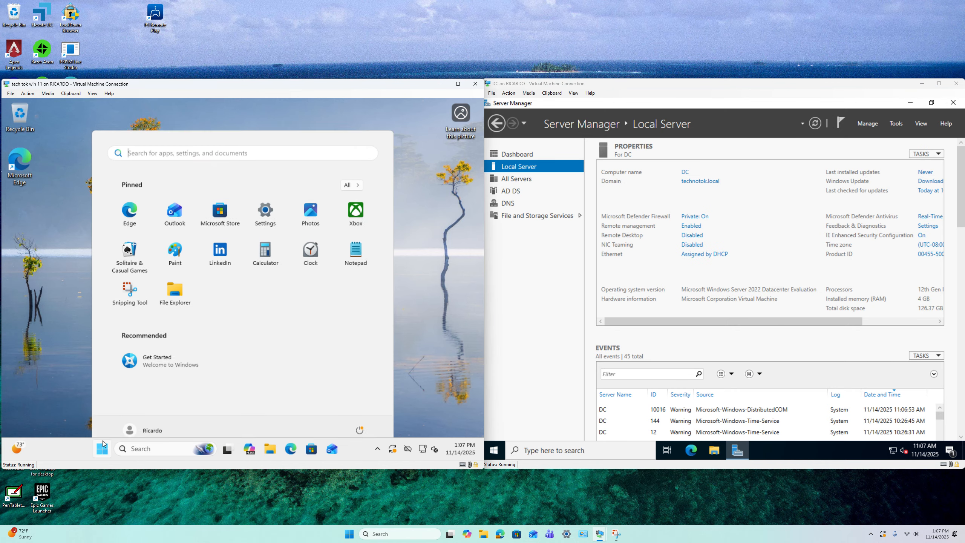
click(265, 201)
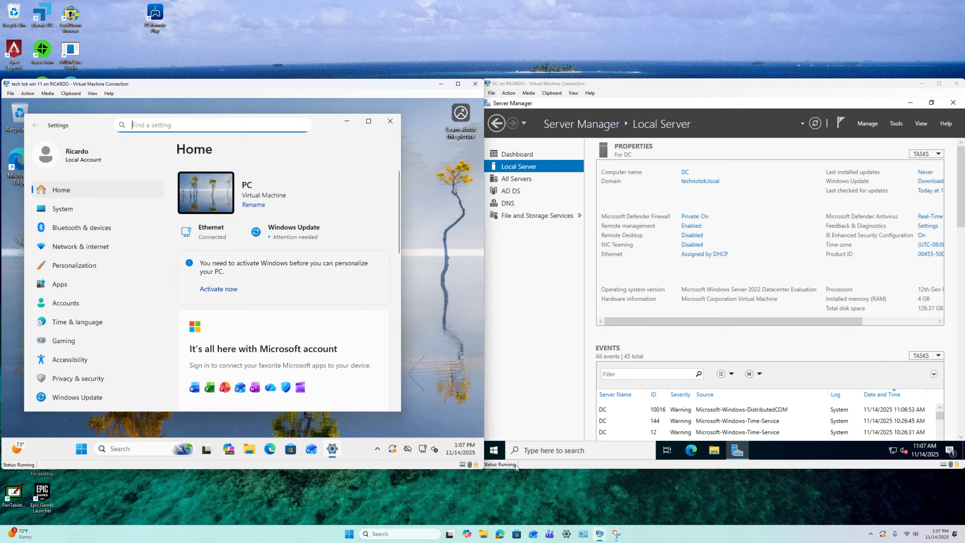
click(493, 450)
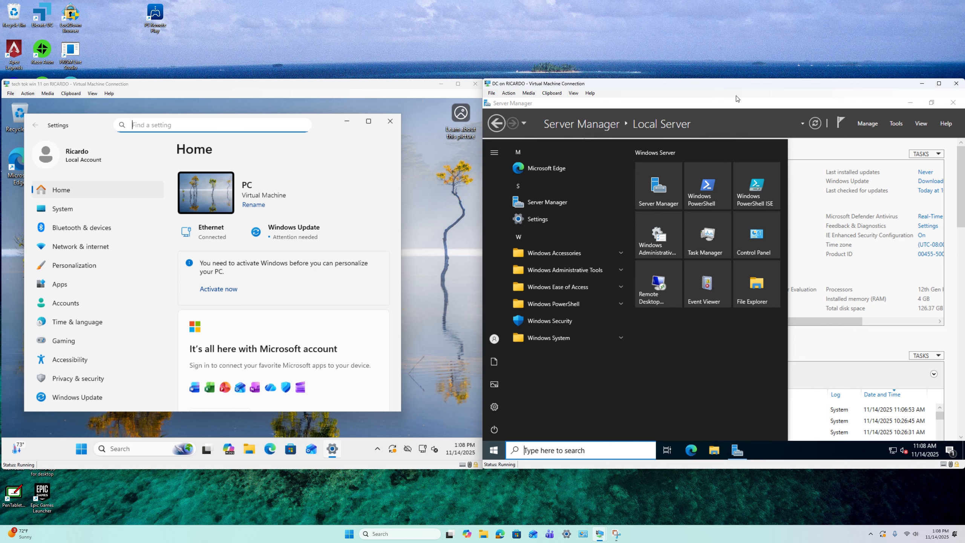
click(493, 450)
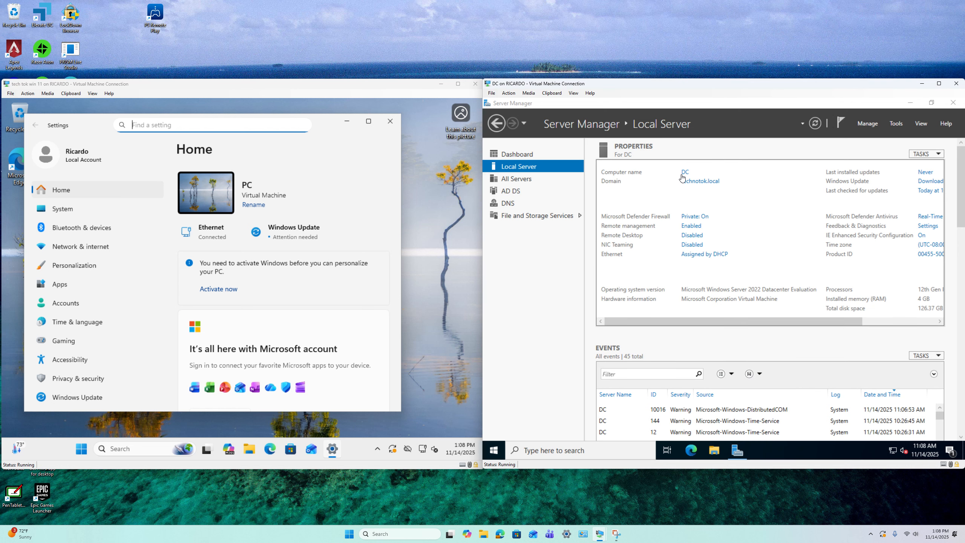
Open the domain or workgroup properties from the Windows 11 machine's system About page
click(114, 210)
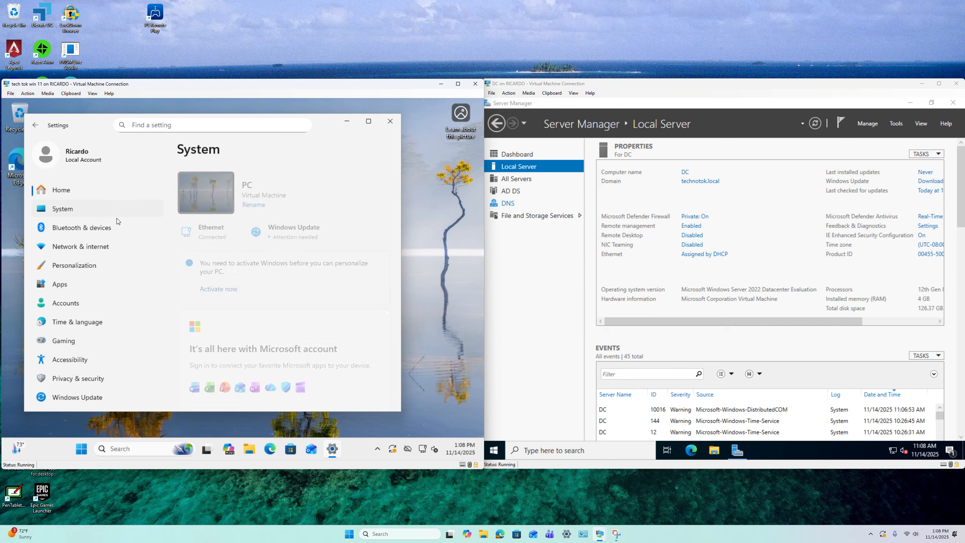
scroll(254, 361, down, 15)
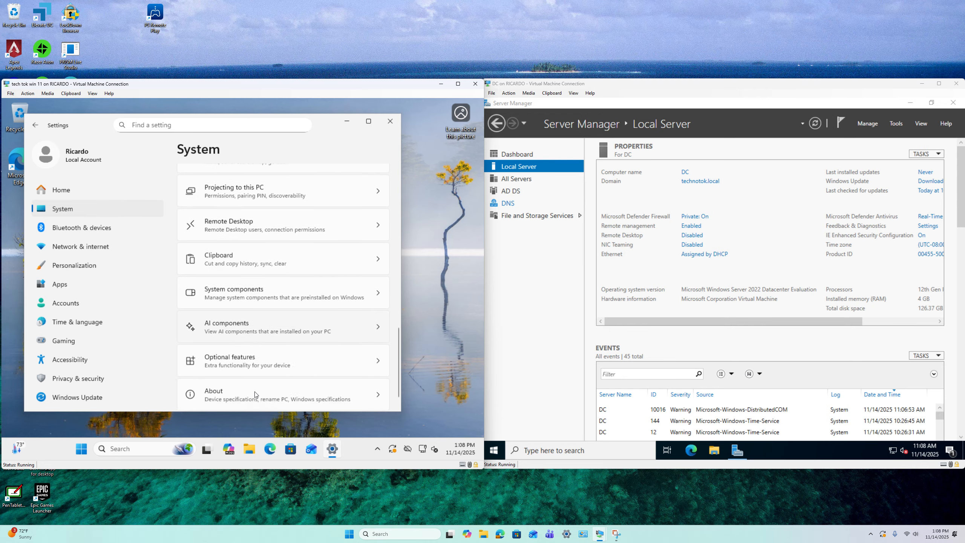
scroll(255, 394, down, 1)
click(254, 372)
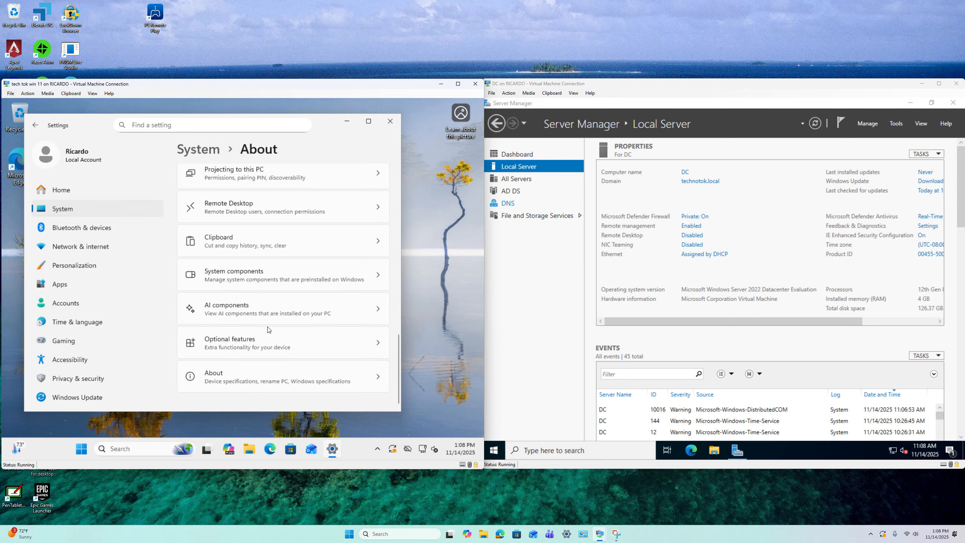
scroll(268, 334, down, 10)
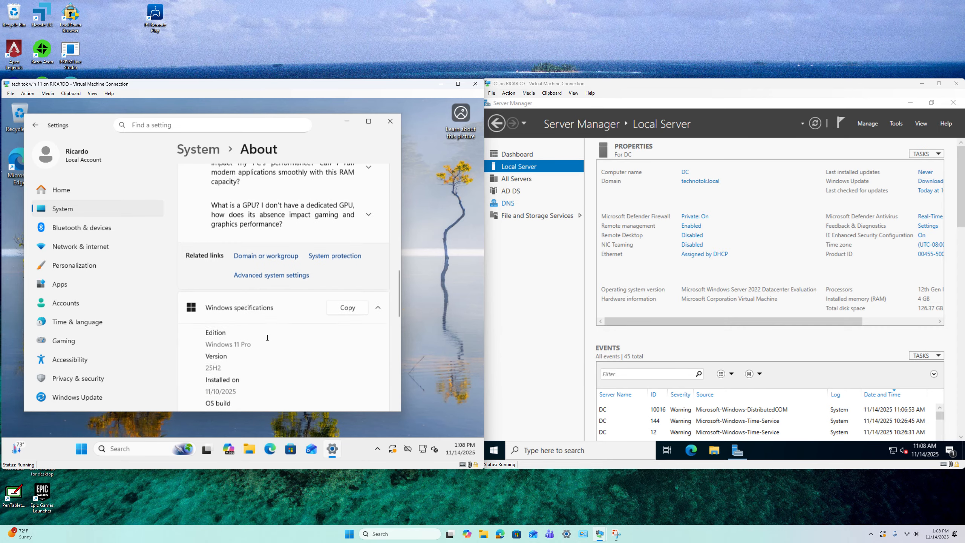
scroll(267, 337, down, 4)
scroll(269, 266, up, 5)
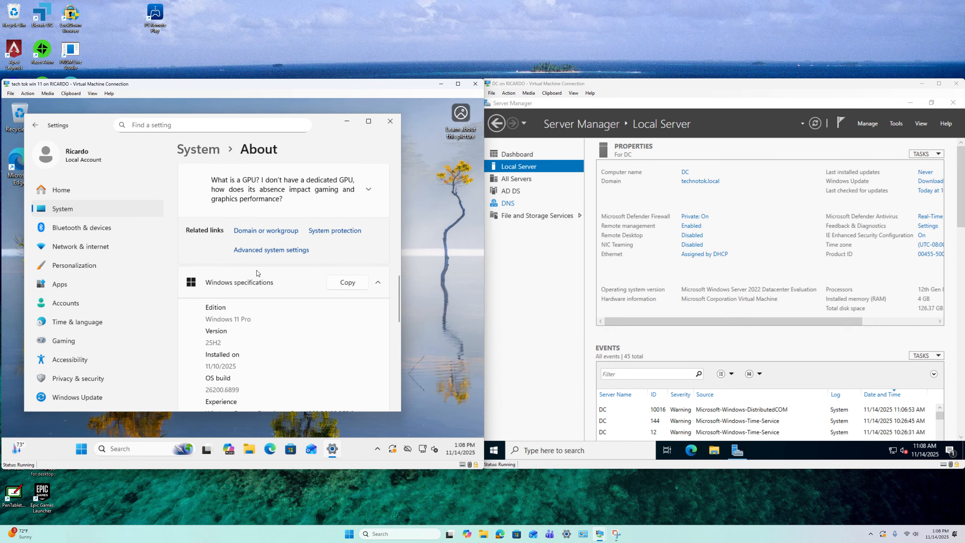
click(271, 230)
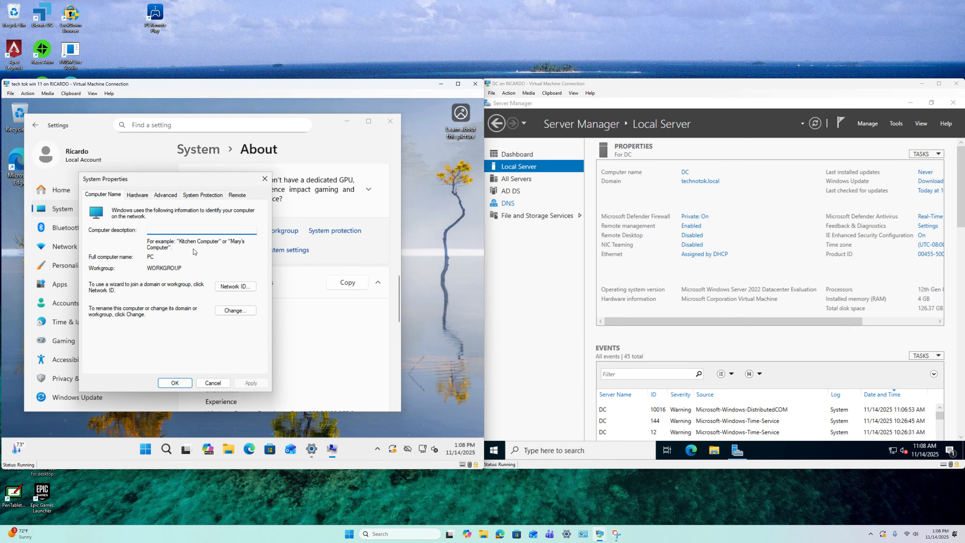
Change the computer's membership from workgroup to the domain technotok.local and submit the change
click(230, 311)
click(98, 307)
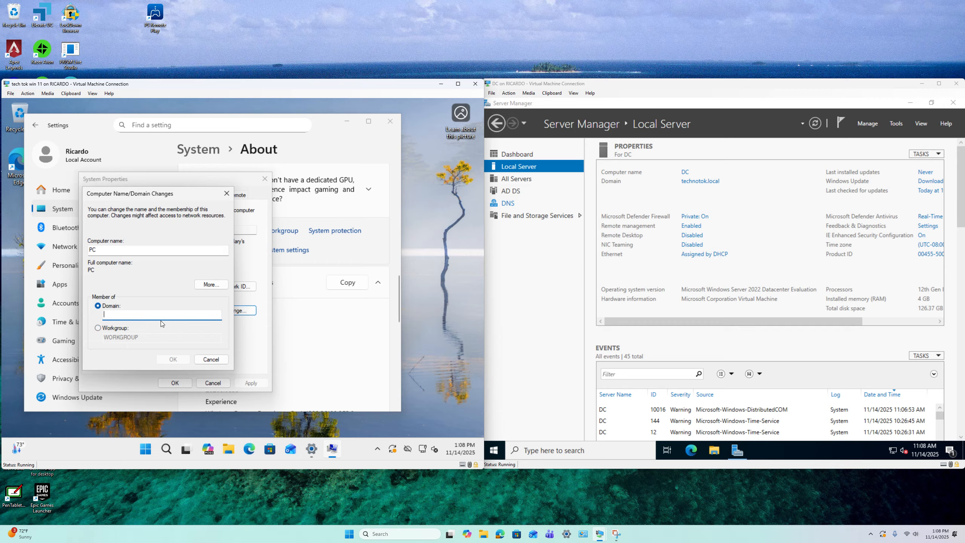
text(technotok.loca)
click(173, 359)
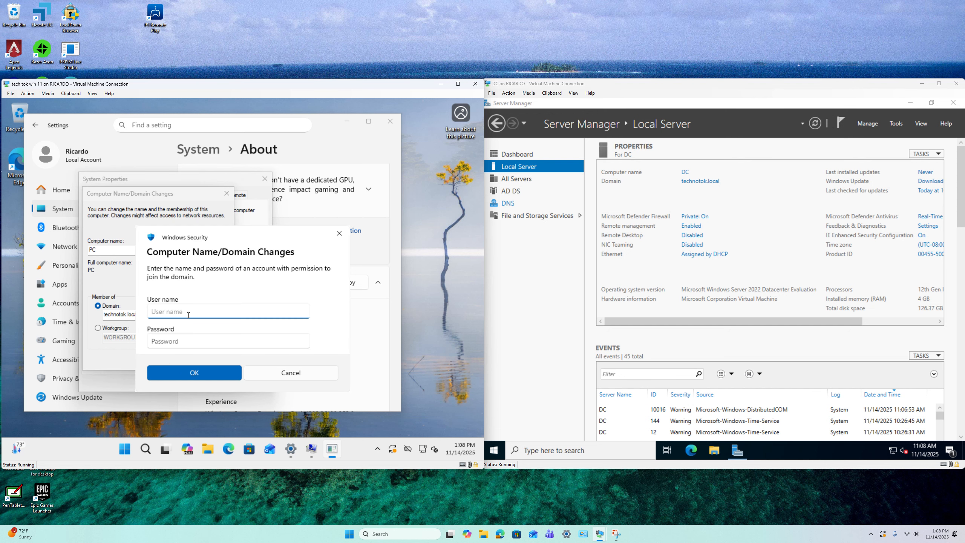
Authorize the domain join with the user name Administrator and the account password
text(A)
click(494, 450)
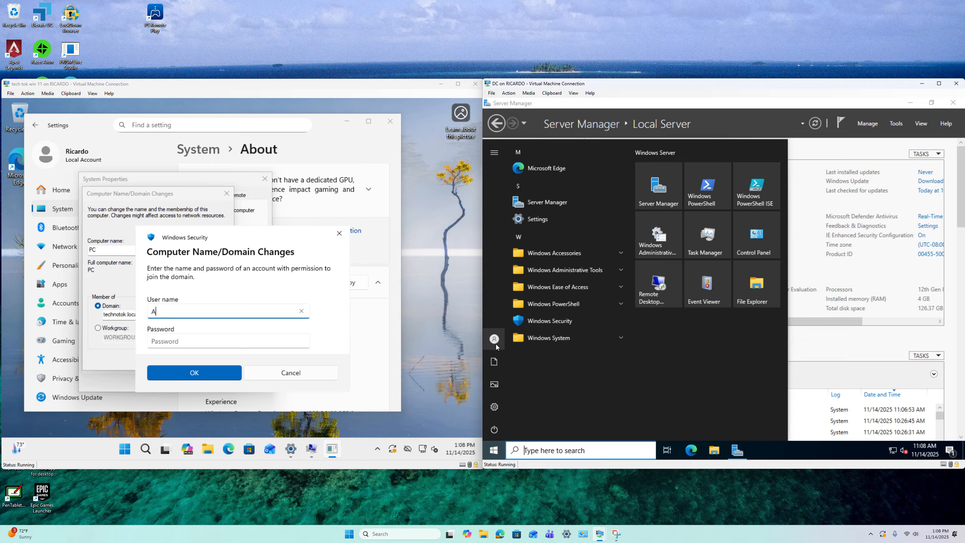
click(173, 313)
text(Ad)
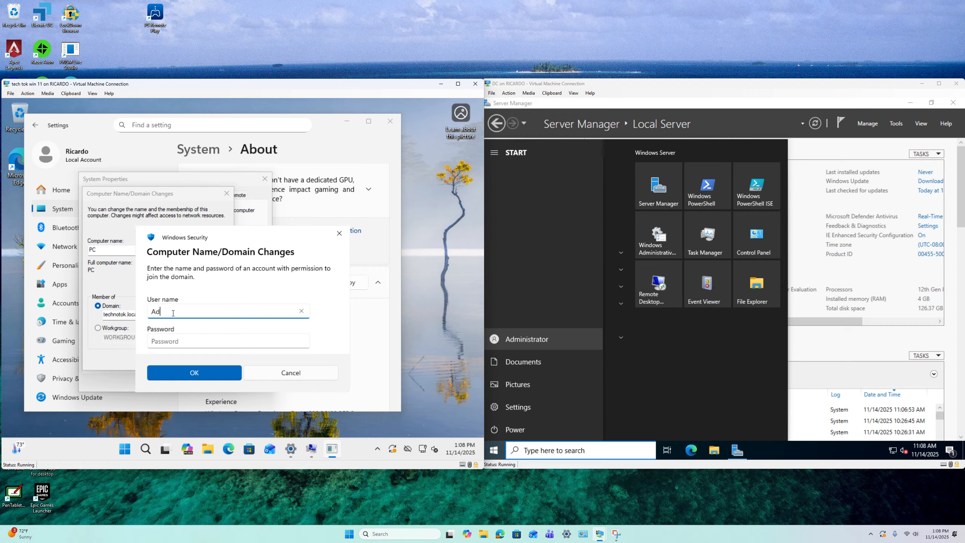
text(ministrator)
key(Tab)
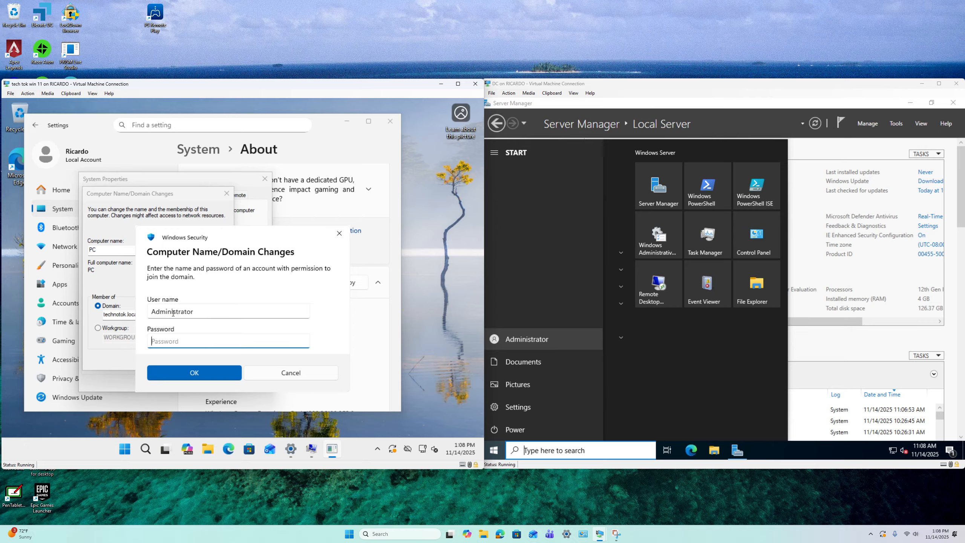
text(••••••••••••••••)
key(Return)
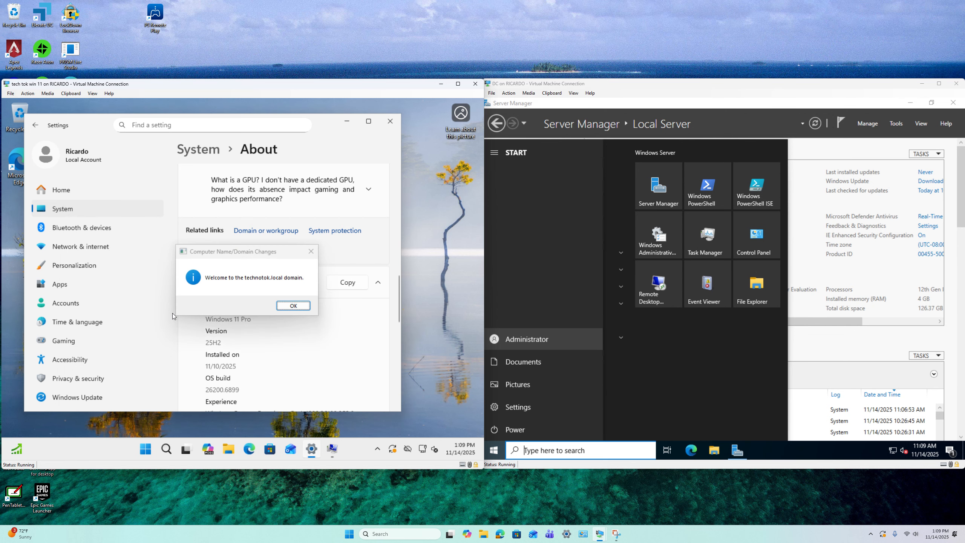
Acknowledge the domain join messages, close System Properties and restart the Windows 11 machine immediately
click(293, 305)
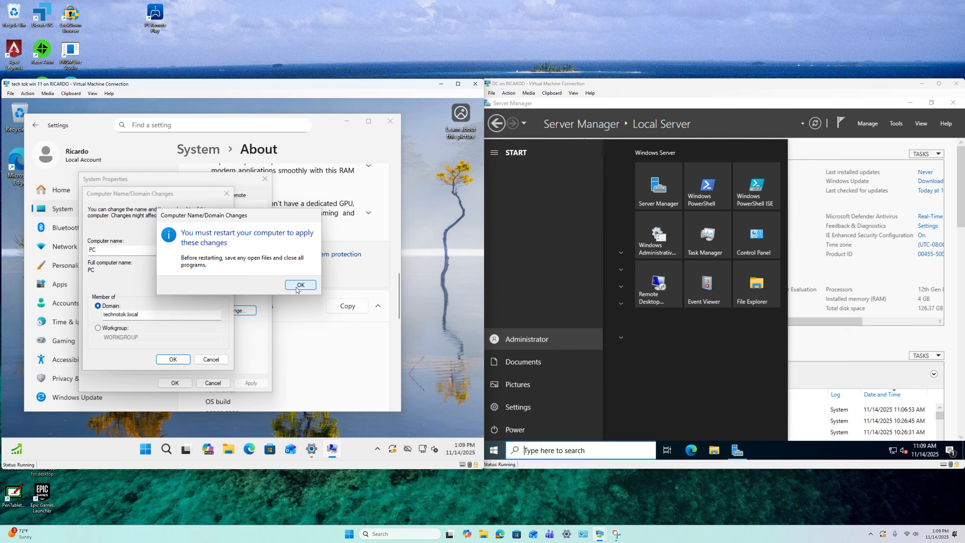
click(297, 290)
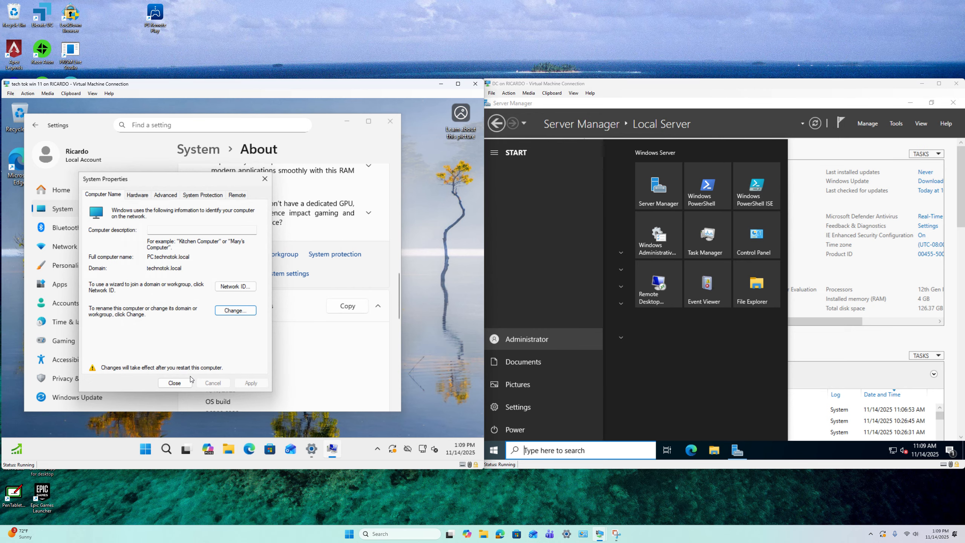
click(179, 383)
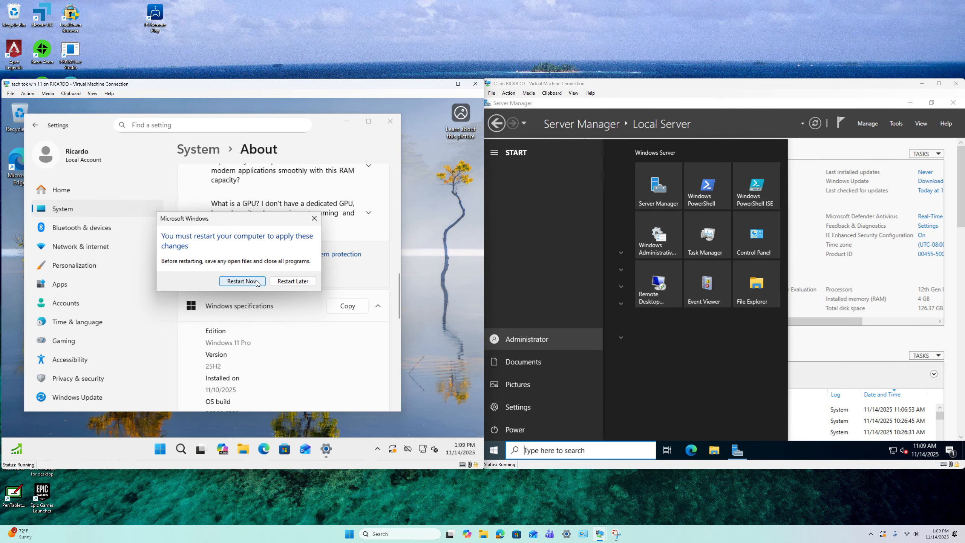
click(256, 281)
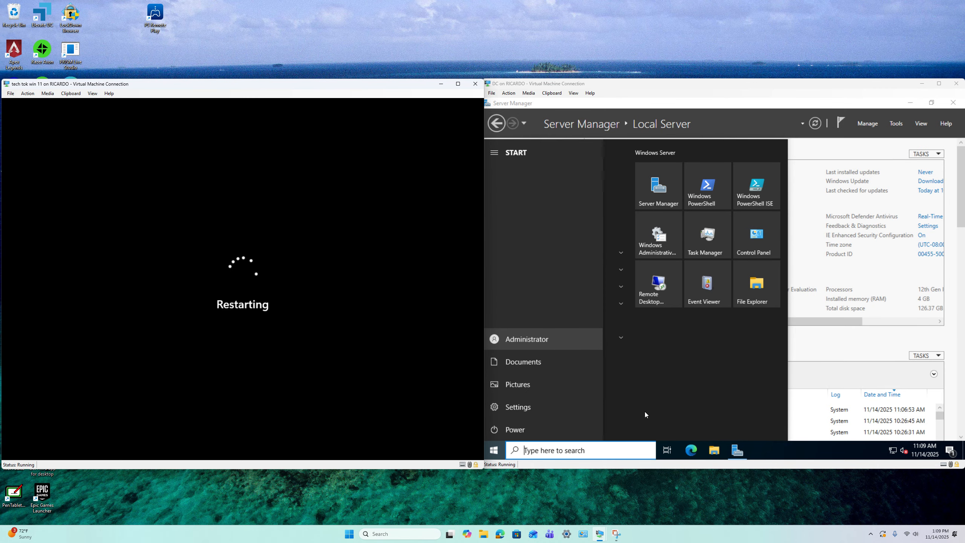
Open the domain controller's network connections from its Ethernet property and select the Ethernet adapter
click(502, 450)
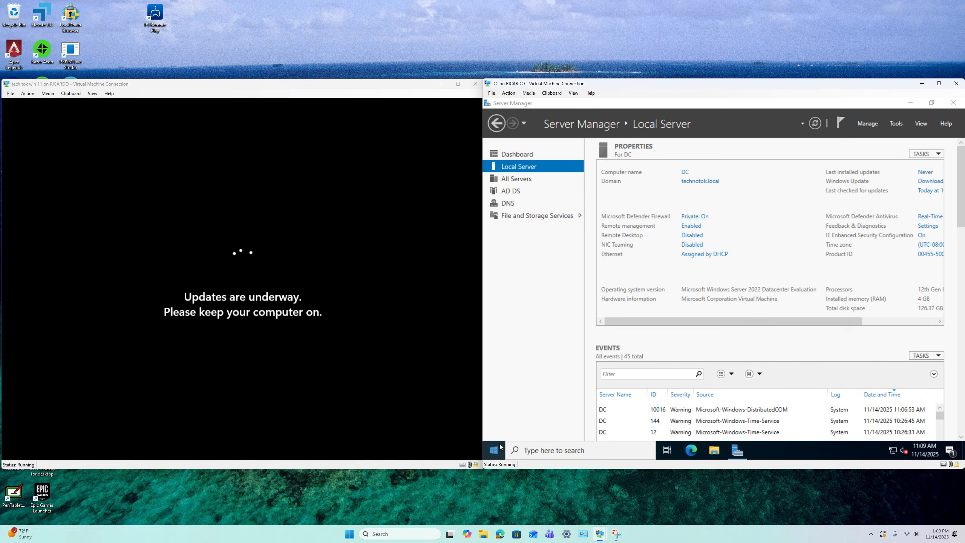
click(714, 255)
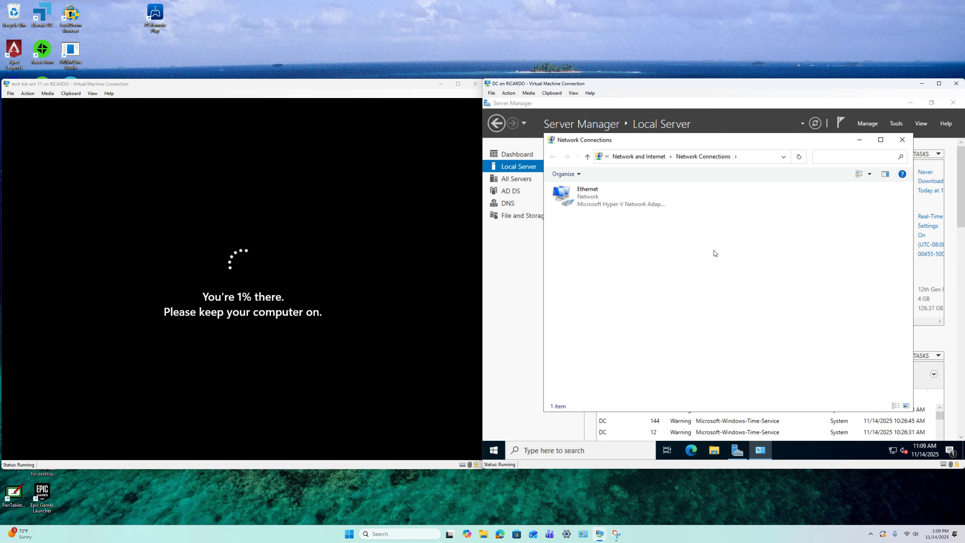
click(602, 193)
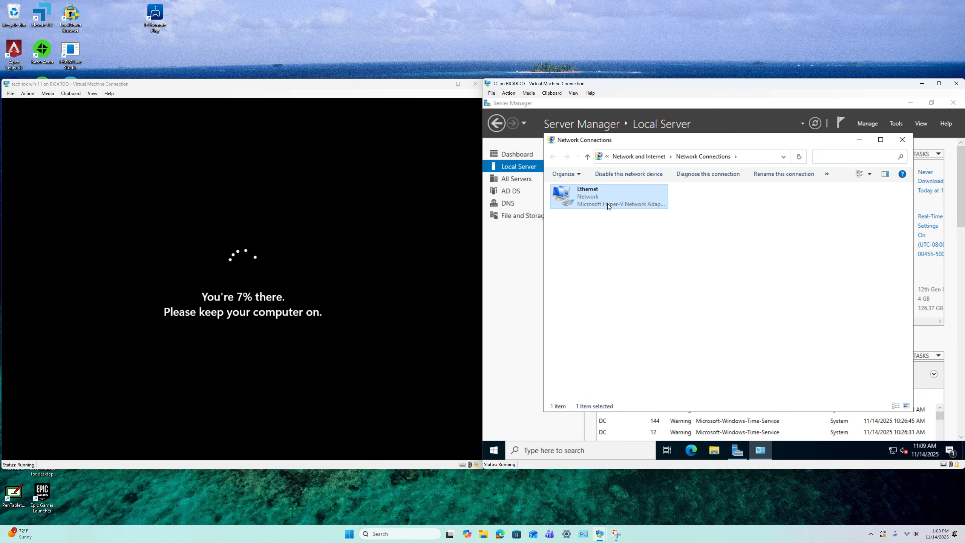
Set up Microsoft Edge on the server without signing in or importing Google data, and test internet access by searching for "fdsf"
click(691, 446)
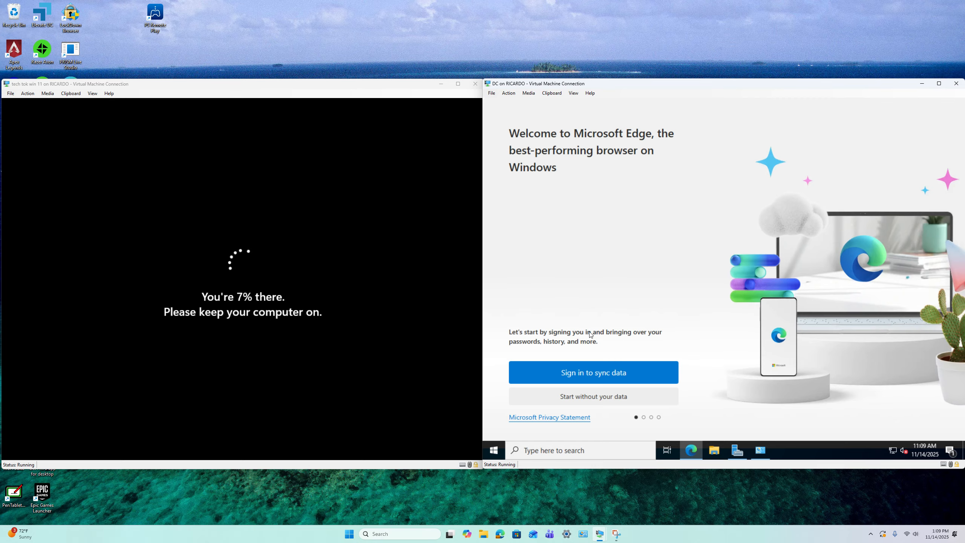
click(576, 400)
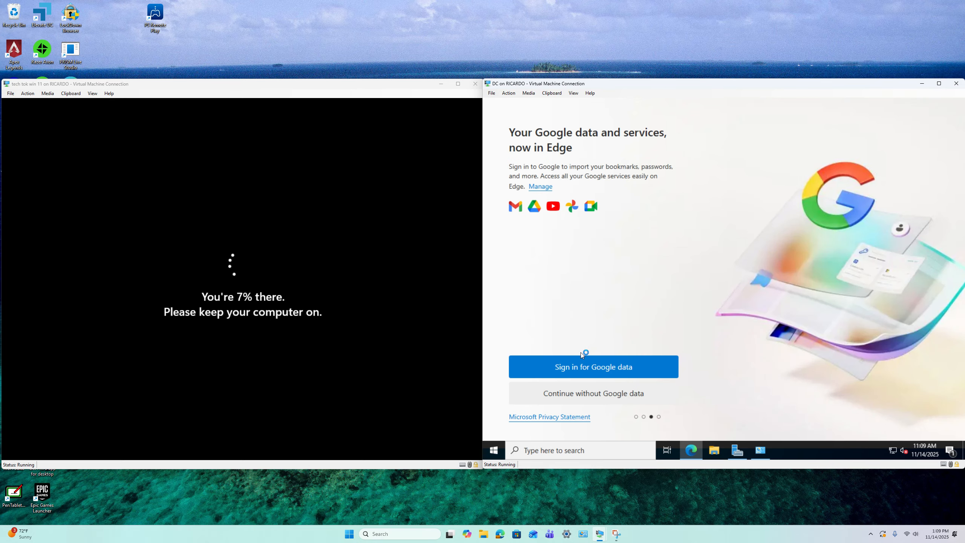
click(576, 395)
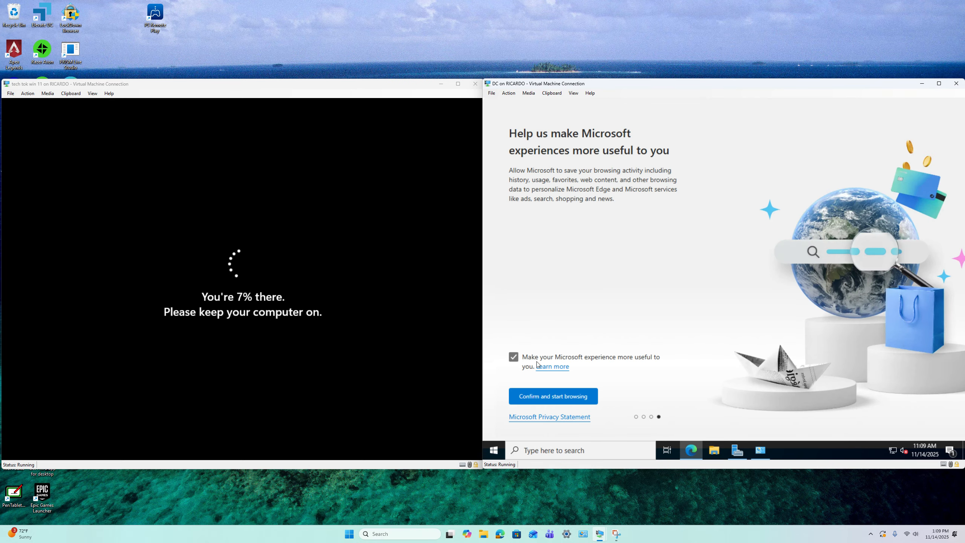
click(540, 398)
click(602, 126)
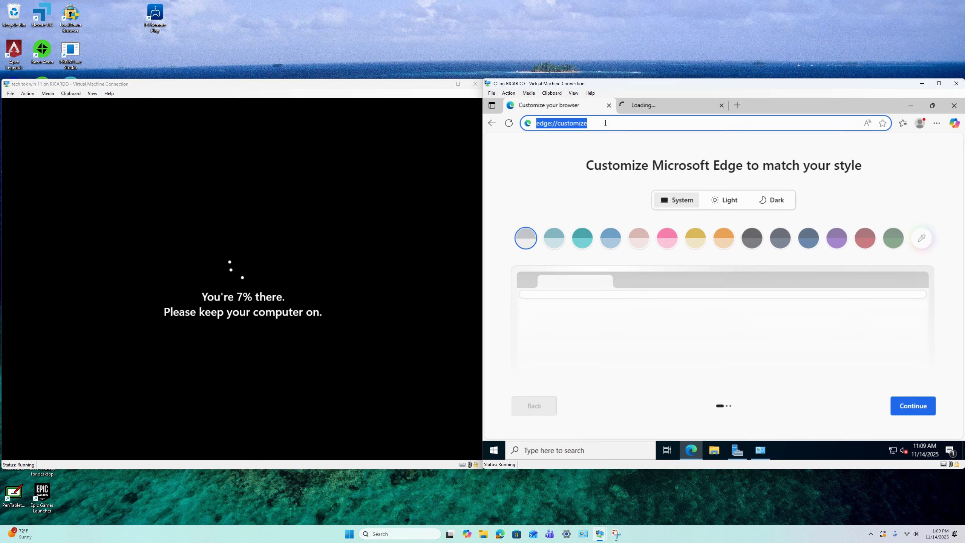
text(fdsf)
key(Return)
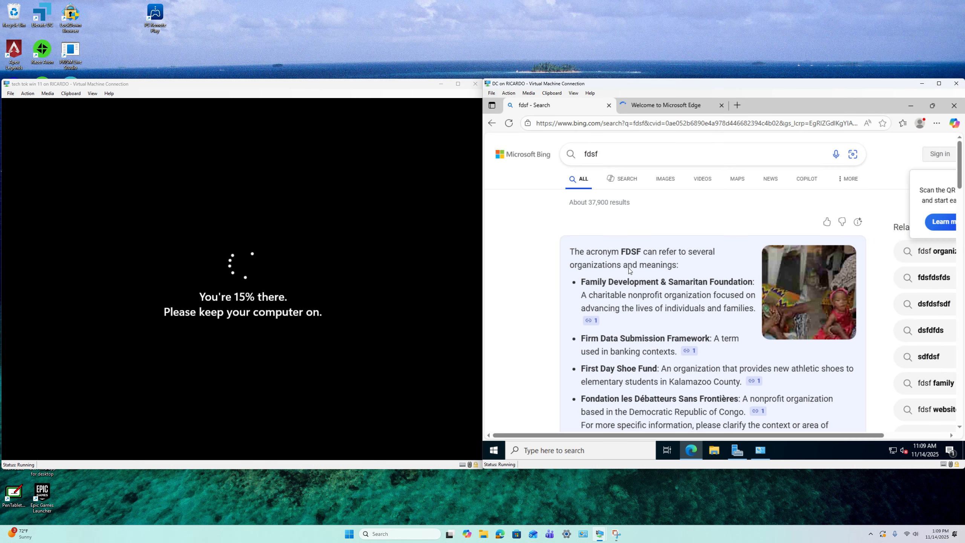
Open the Internet Protocol Version 4 (TCP/IPv4) properties of the server's Ethernet adapter to inspect its IP and DNS settings
click(893, 450)
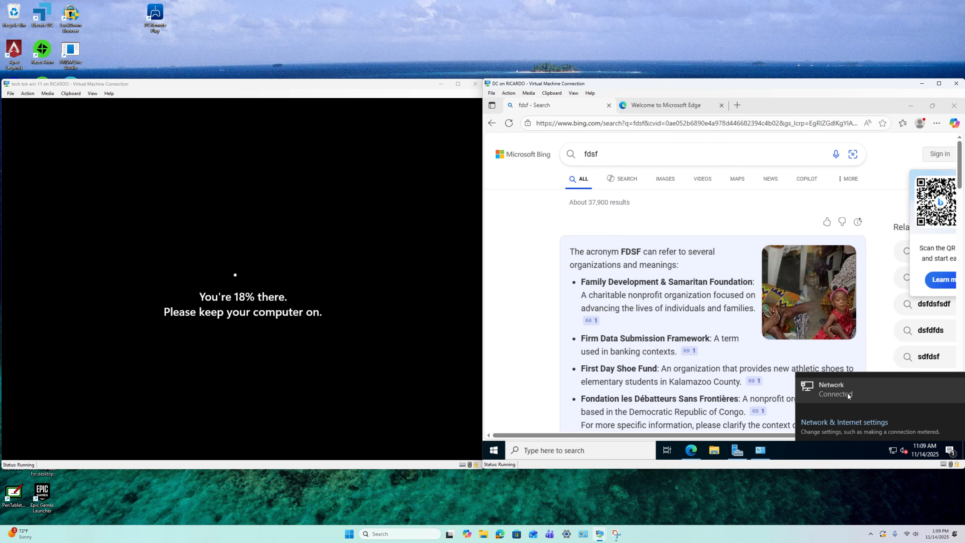
click(801, 393)
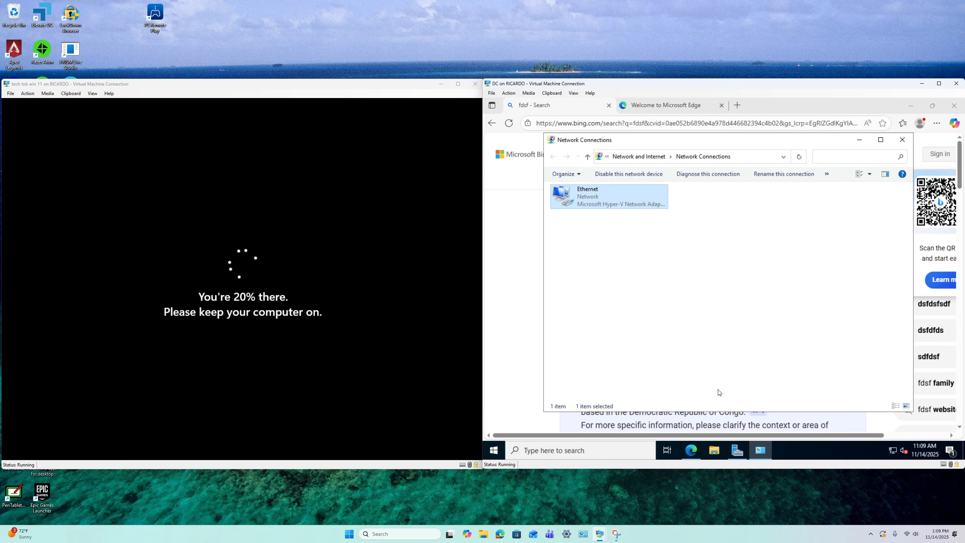
right_click(588, 192)
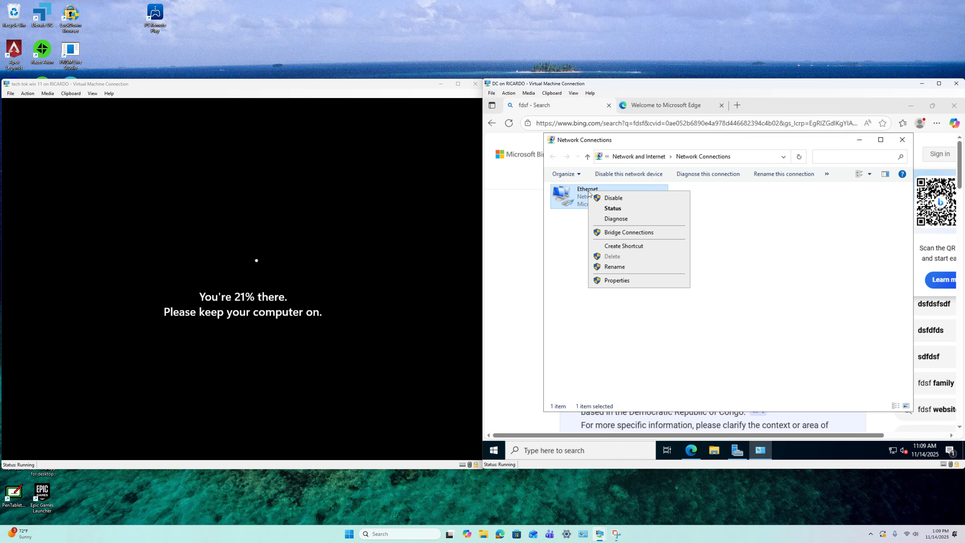
click(611, 282)
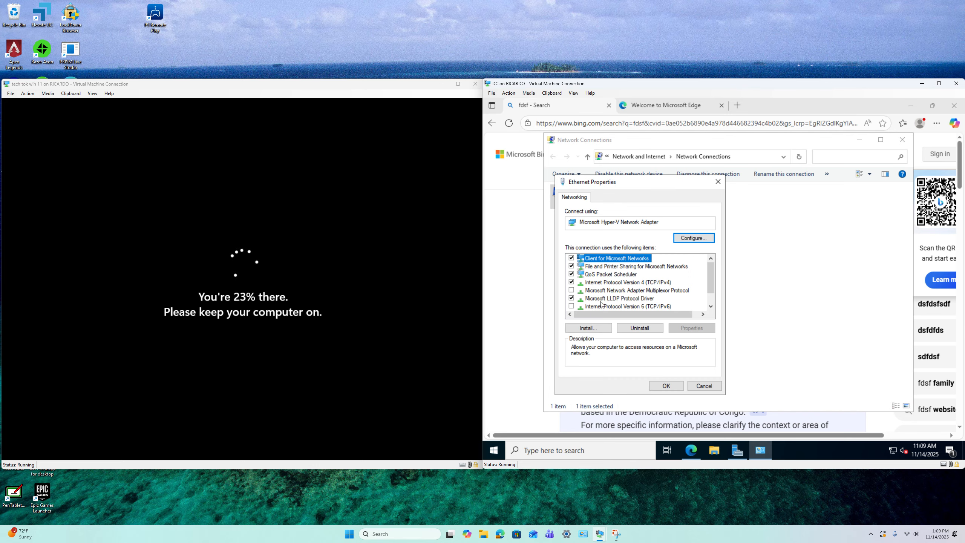
scroll(600, 303, down, 1)
scroll(599, 301, up, 1)
click(605, 282)
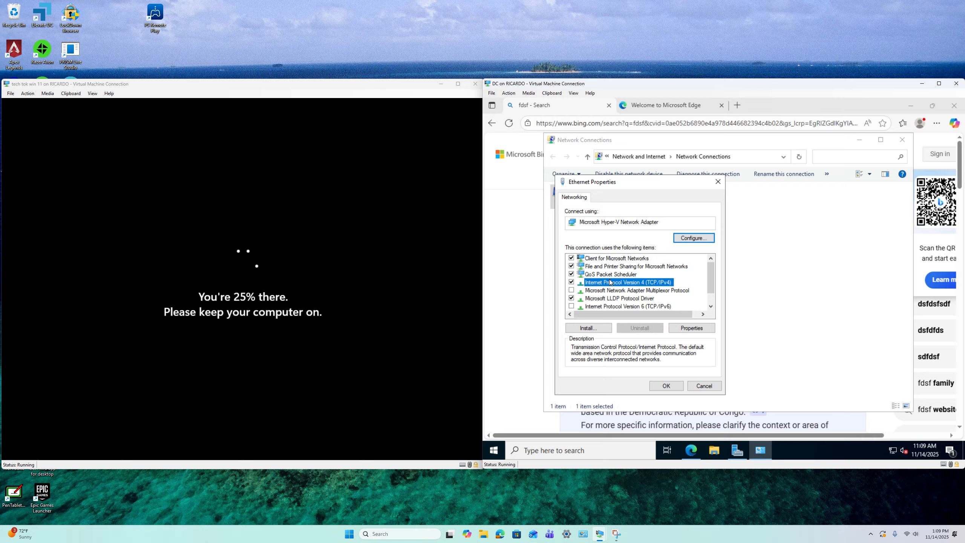
click(677, 328)
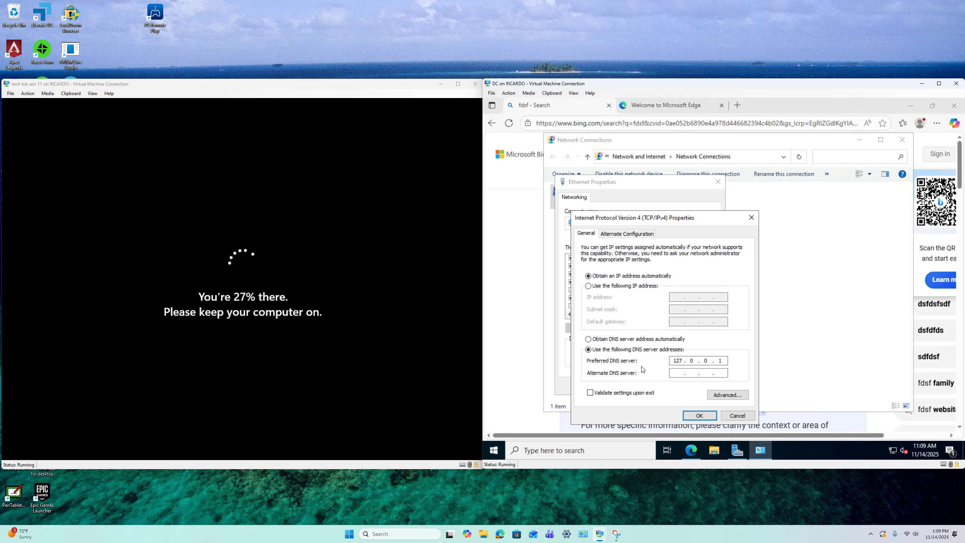
Check the server's preferred DNS server entry in the IPv4 properties and its current network connection status
double_click(676, 360)
double_click(724, 362)
click(889, 450)
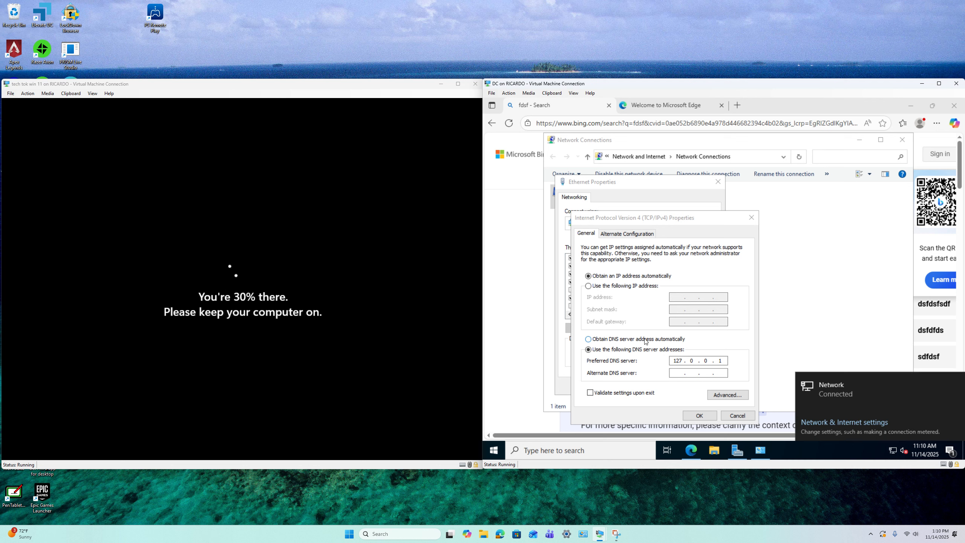
click(661, 361)
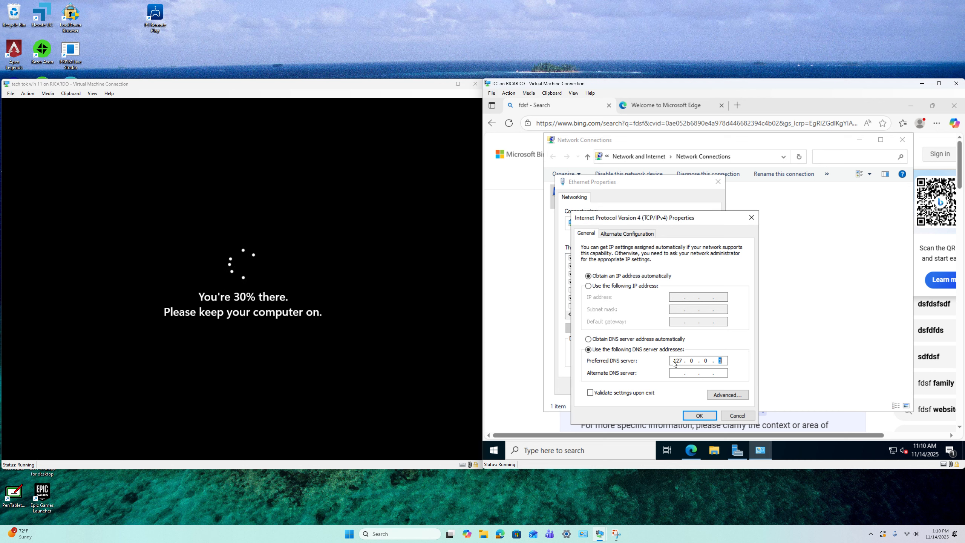
click(891, 449)
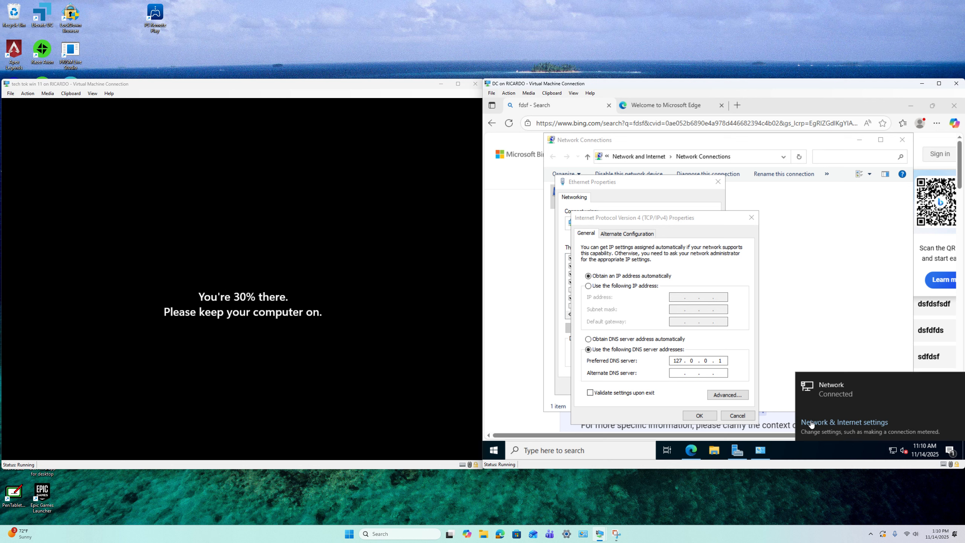
click(665, 385)
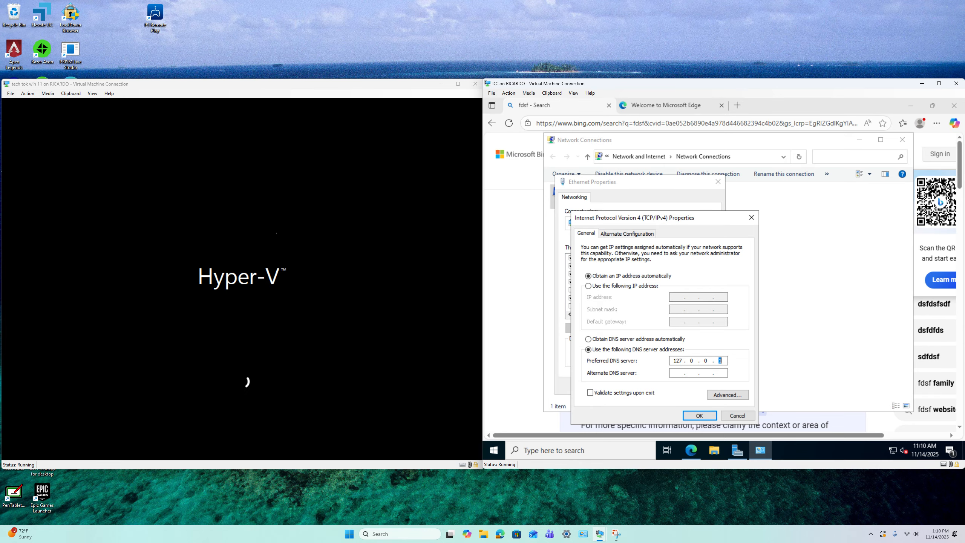
click(240, 319)
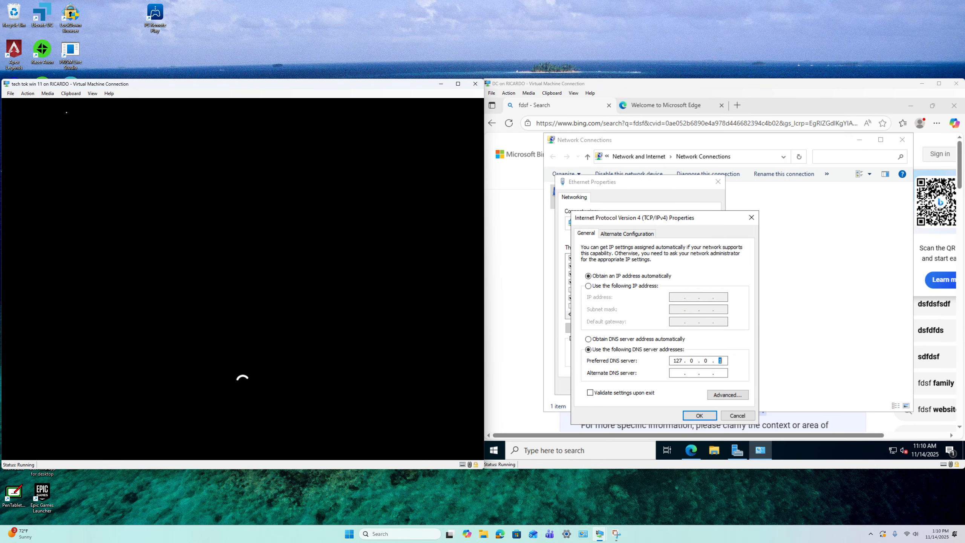
click(612, 219)
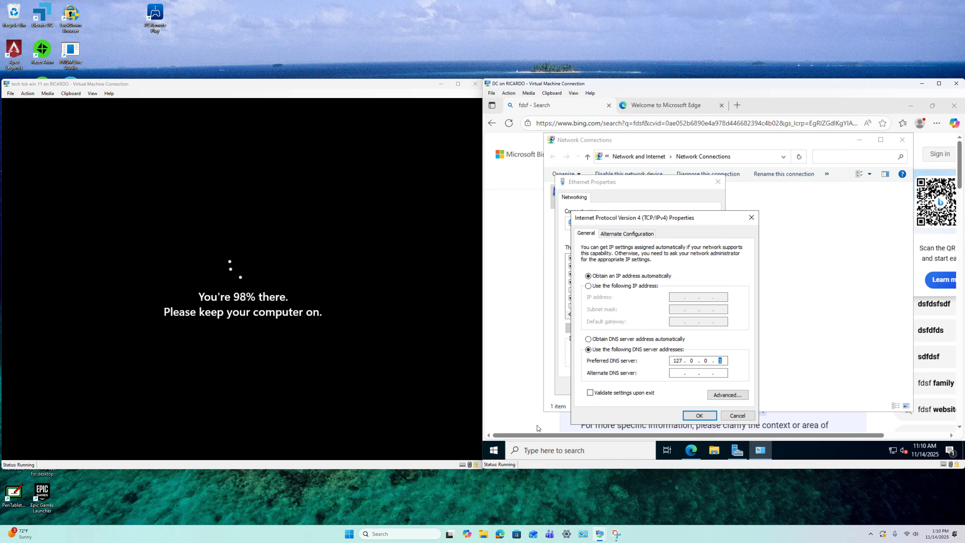
Open Command Prompt on the domain controller and run ipconfig /all
click(494, 449)
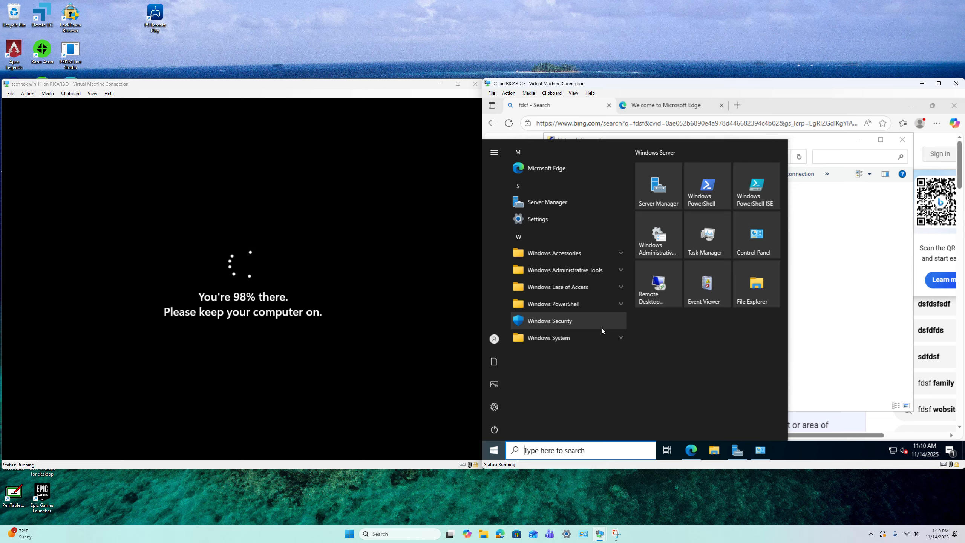
text(c)
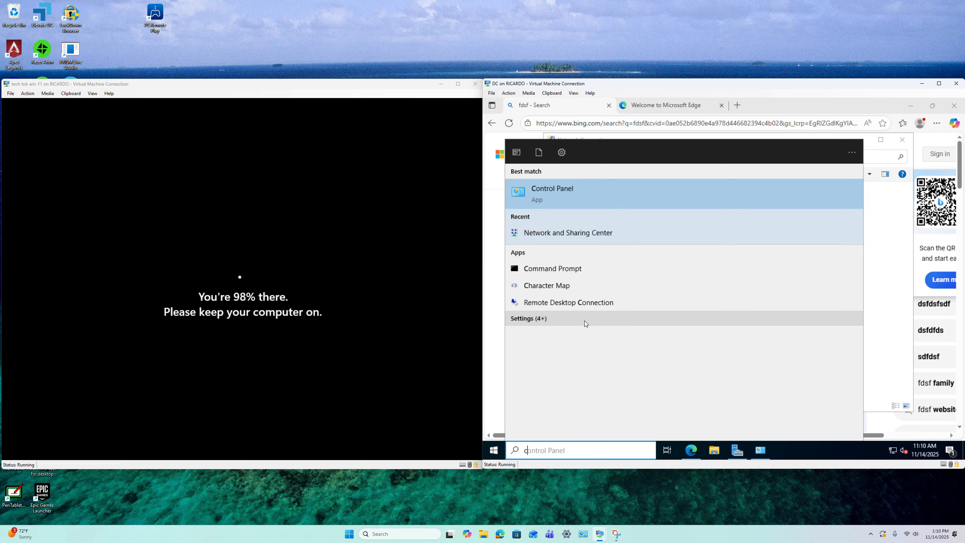
text(md)
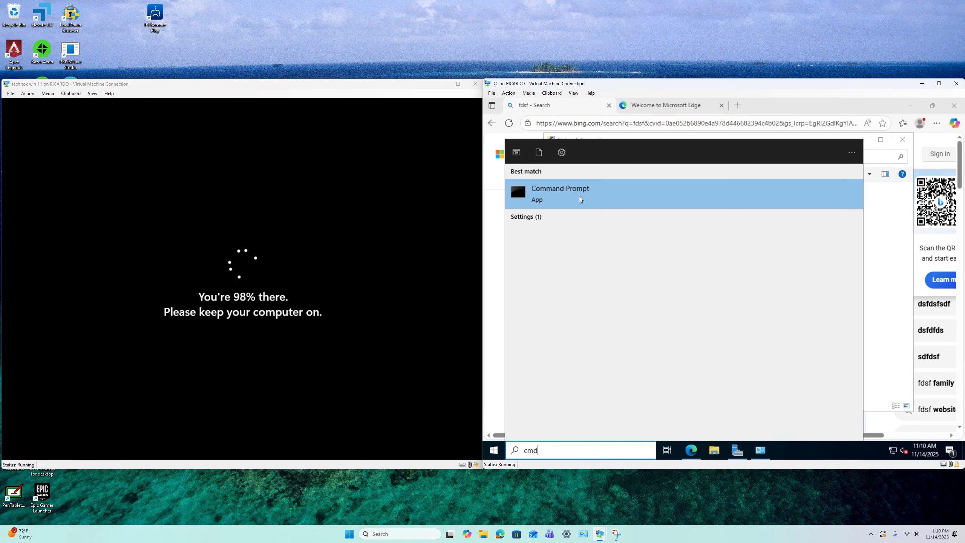
click(579, 196)
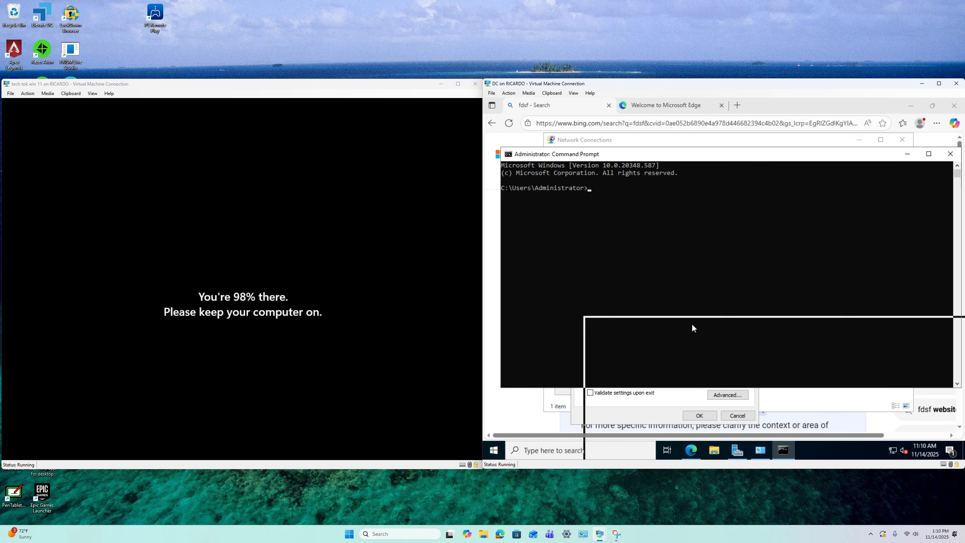
drag(693, 326, 670, 202)
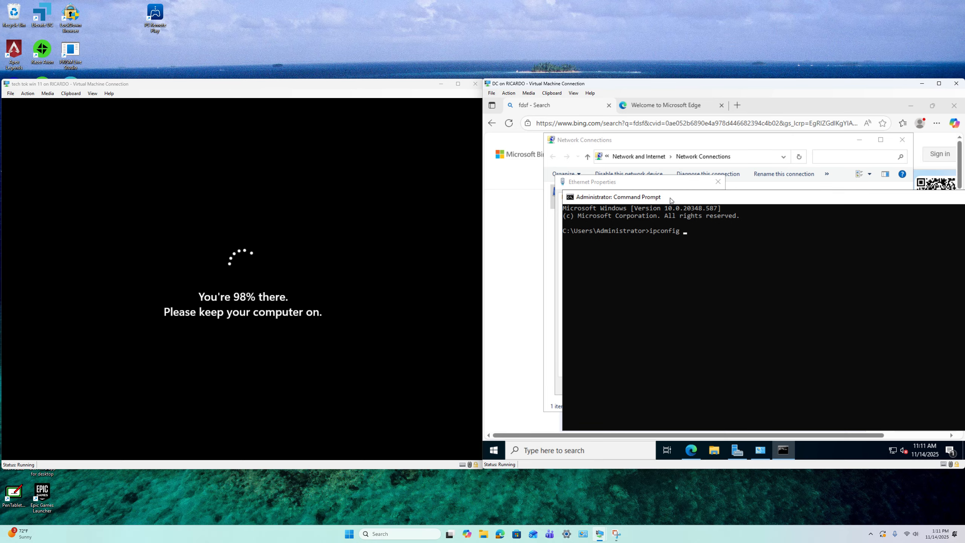
text(ipconfig /all)
key(Return)
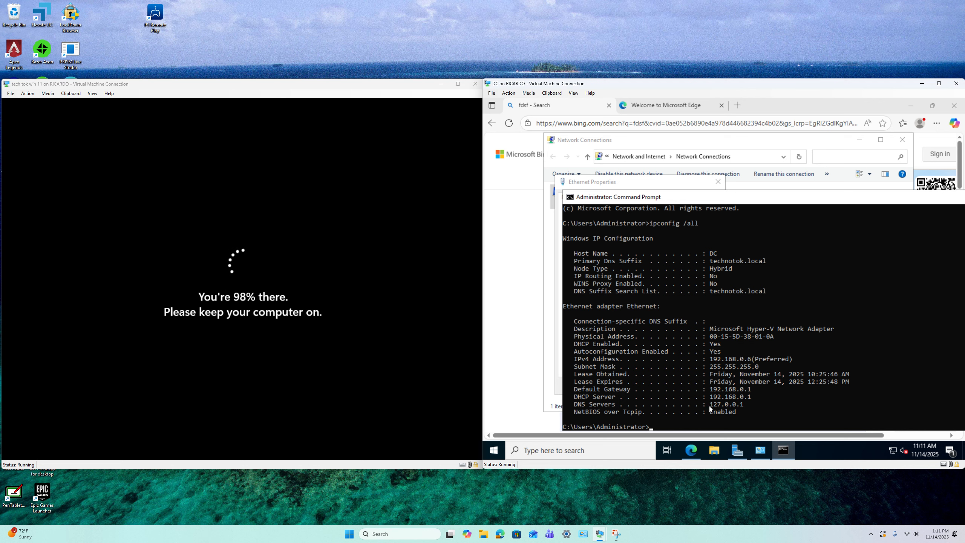
Examine the DNS Servers, IPv4 Address and DHCP Enabled lines in the domain controller's ipconfig output
drag(711, 406, 719, 406)
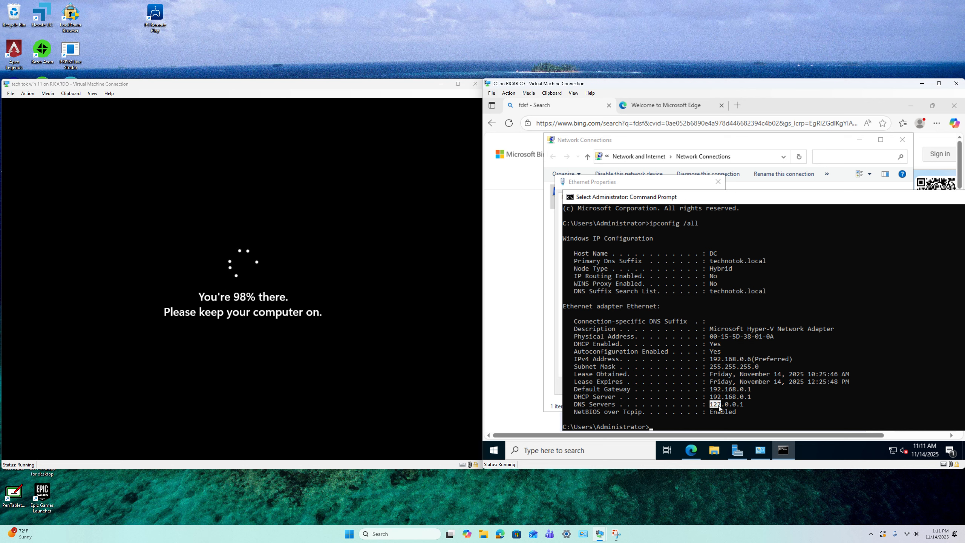
click(748, 404)
drag(711, 359, 739, 362)
click(745, 360)
click(708, 344)
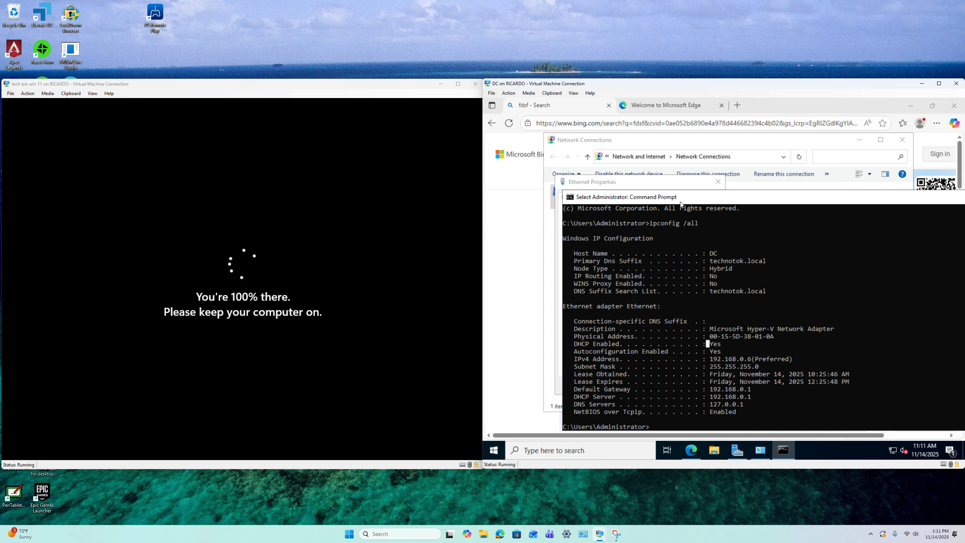
Switch to the Windows 11 virtual machine, send Ctrl+Alt+Delete to it and sign in to the preselected account with its password
click(154, 218)
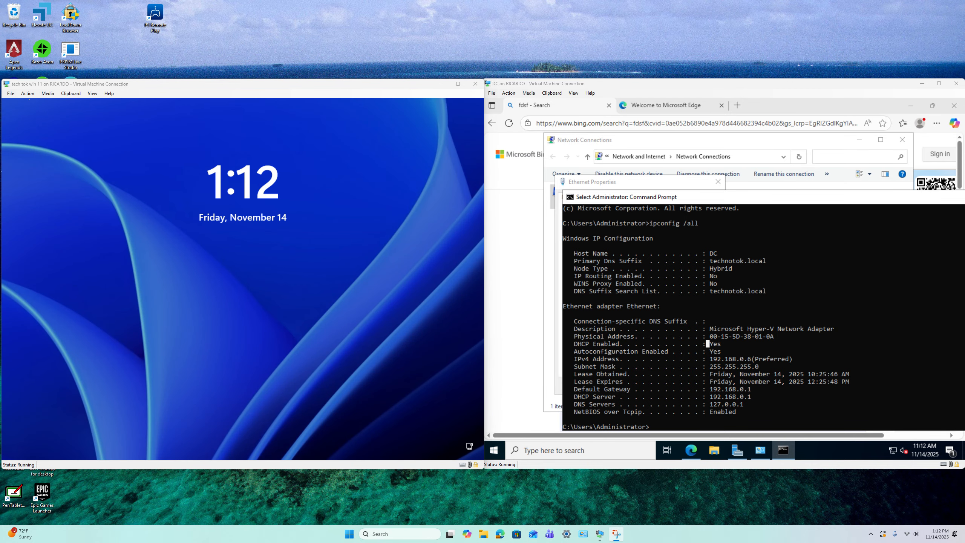
click(32, 107)
click(27, 93)
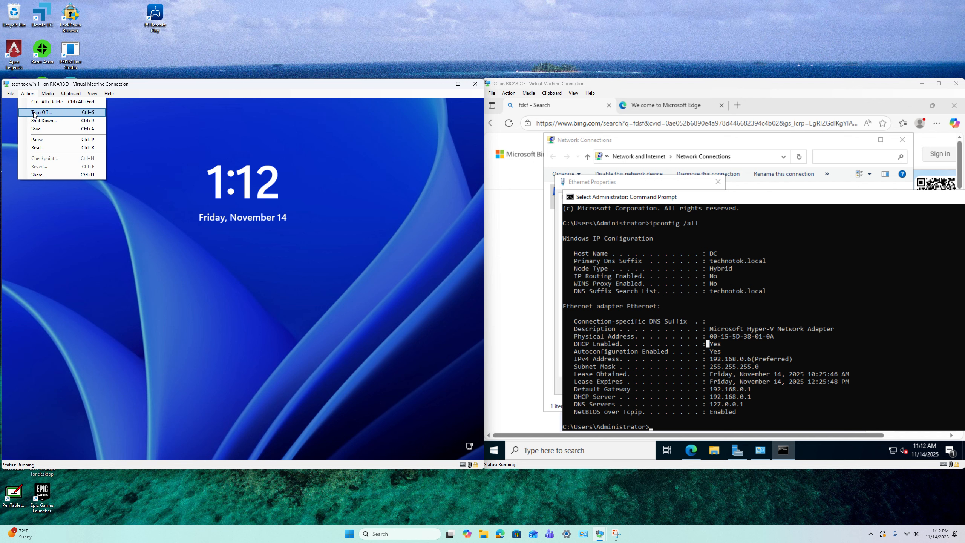
click(33, 103)
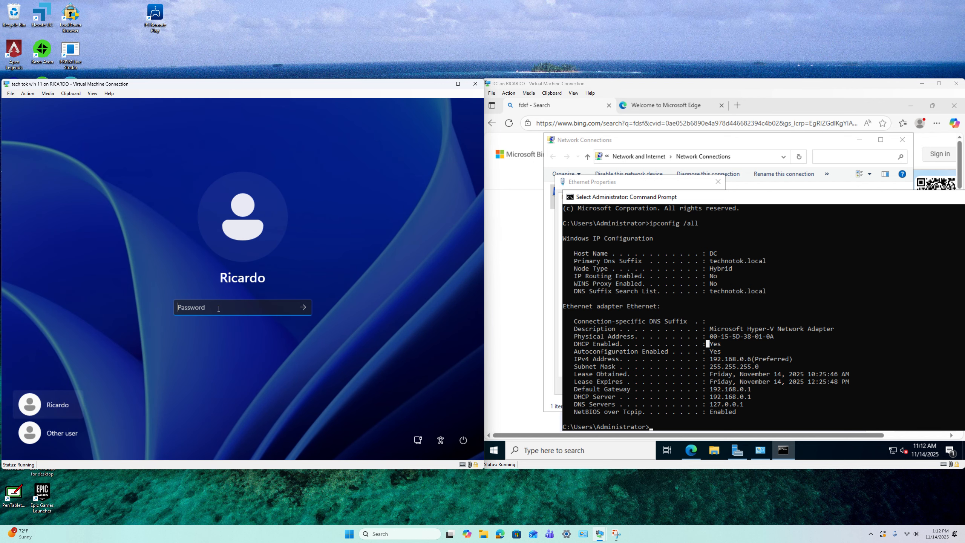
text(••••••••••••)
key(Return)
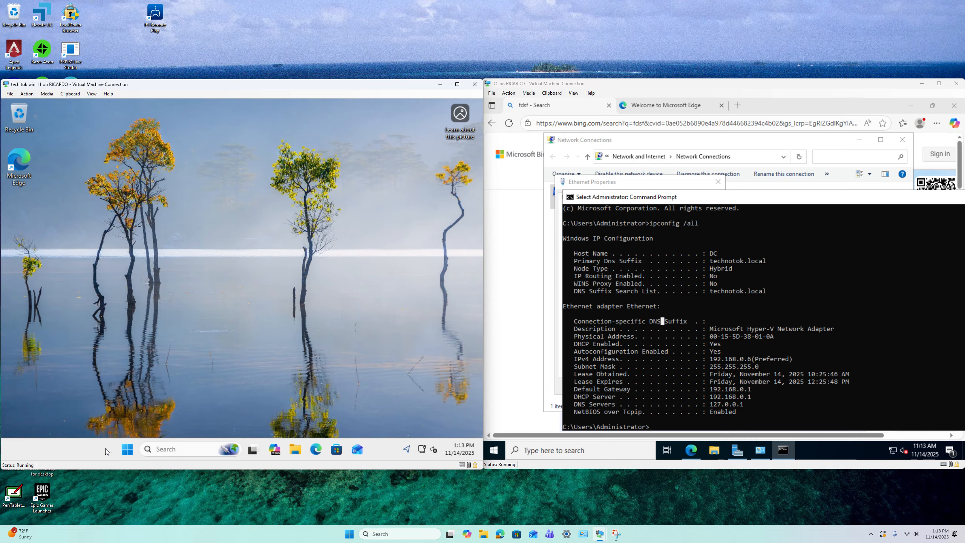
Open Command Prompt on the Windows 11 virtual machine
click(128, 450)
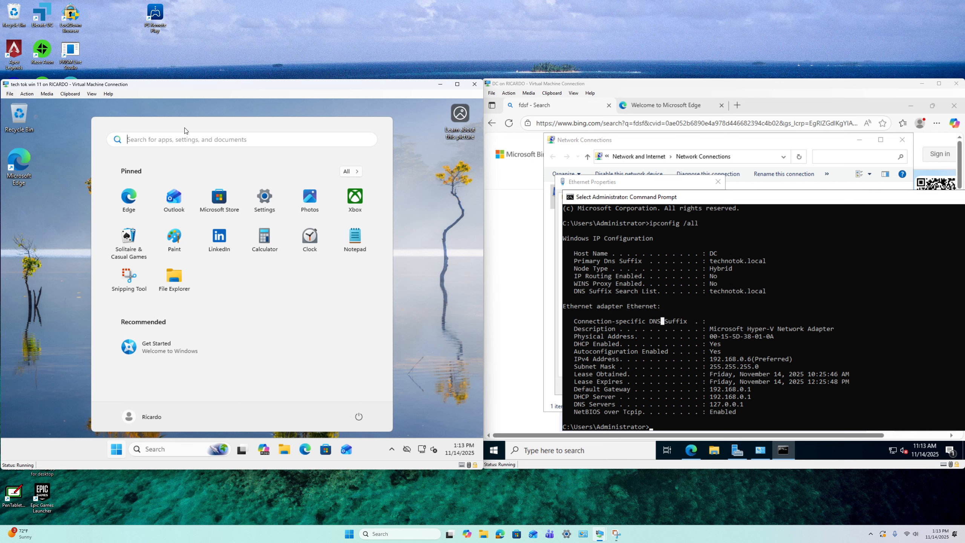
text(cmd)
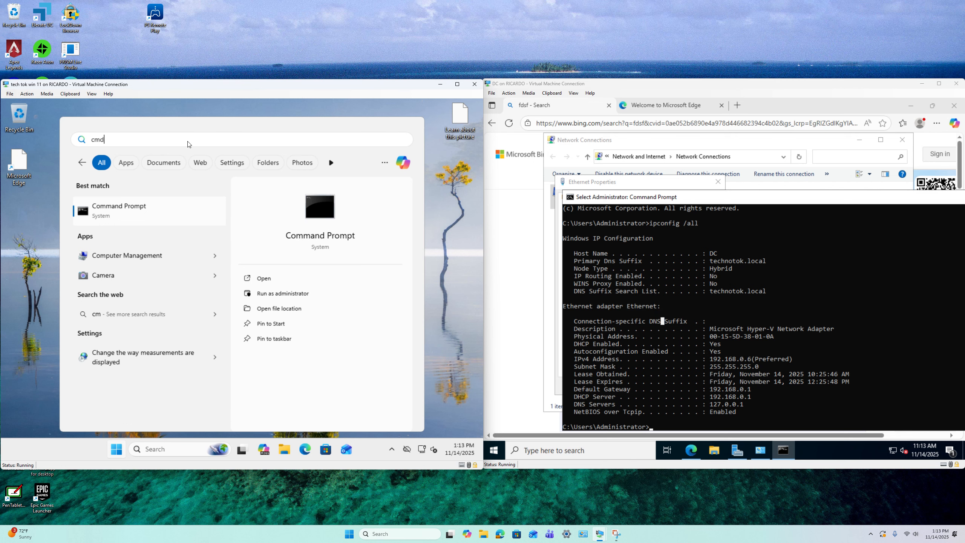
key(Return)
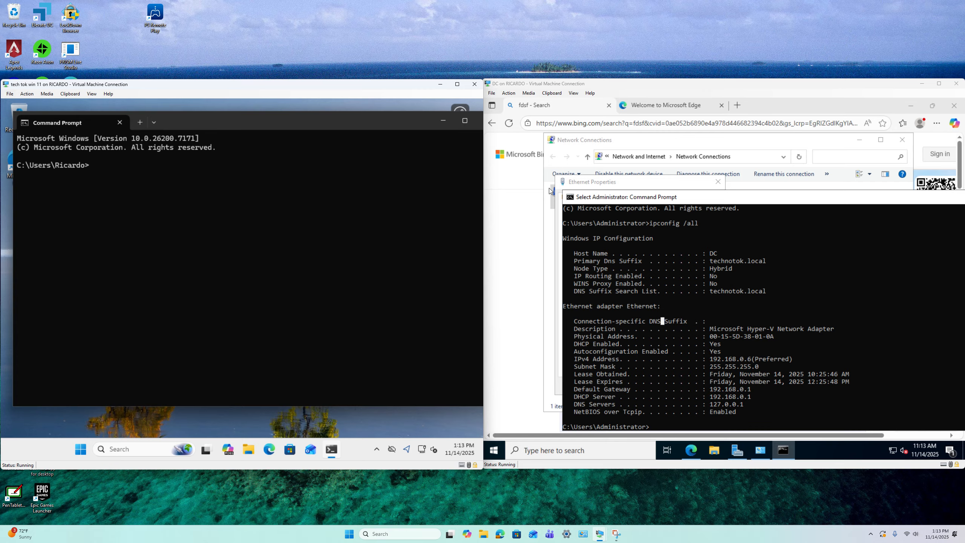
Close Microsoft Edge on the domain controller and bring Server Manager's Local Server page to the front
click(954, 106)
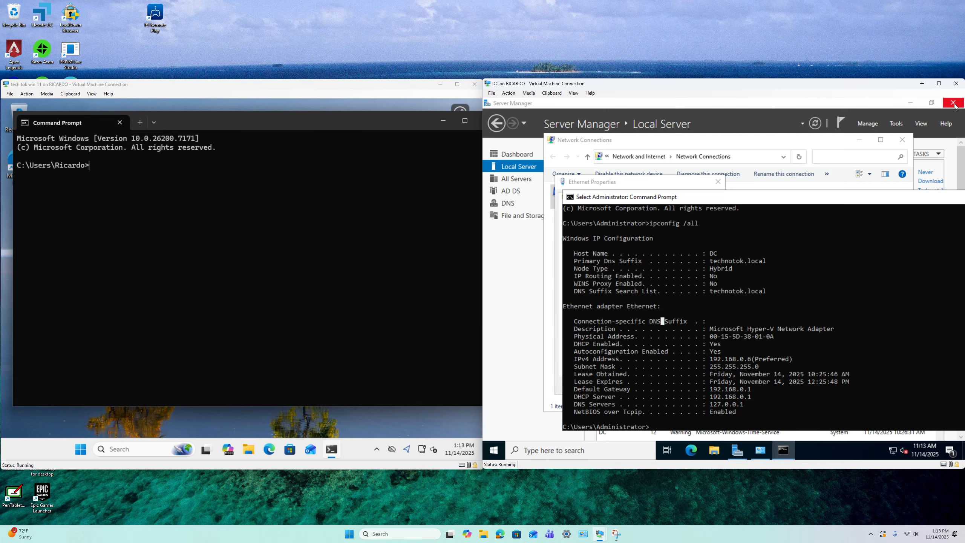
click(494, 307)
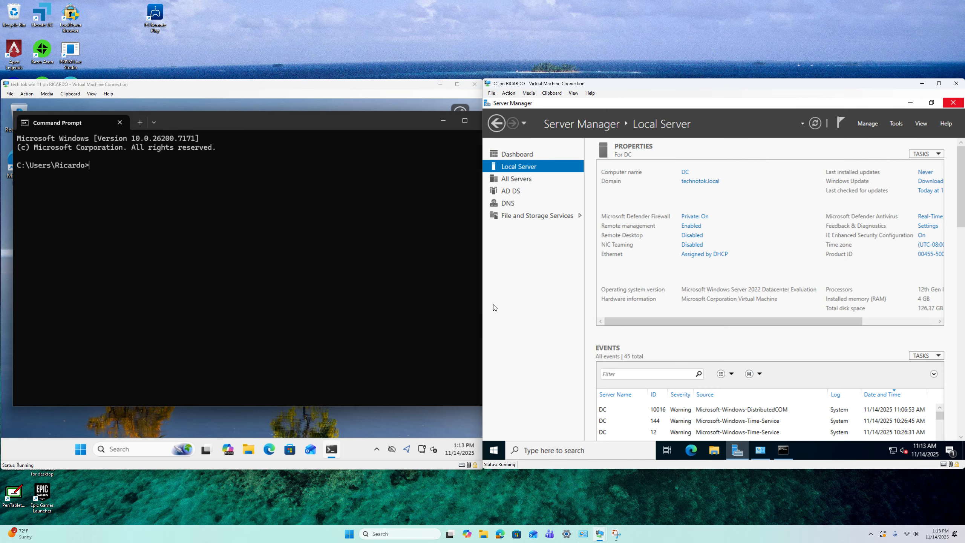
Ping the host name DC twice from the Windows 11 virtual machine's Command Prompt
click(245, 189)
text(ping)
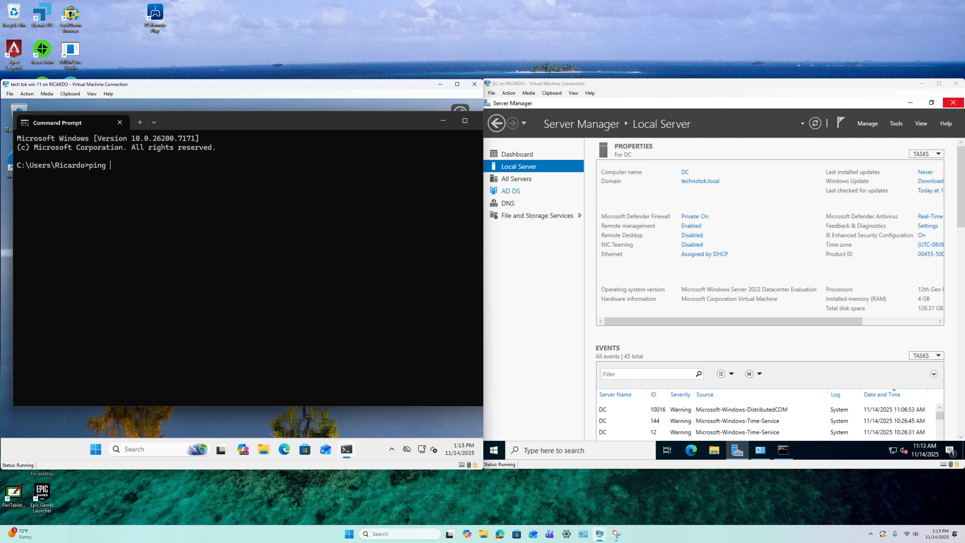
text( DC)
key(Return)
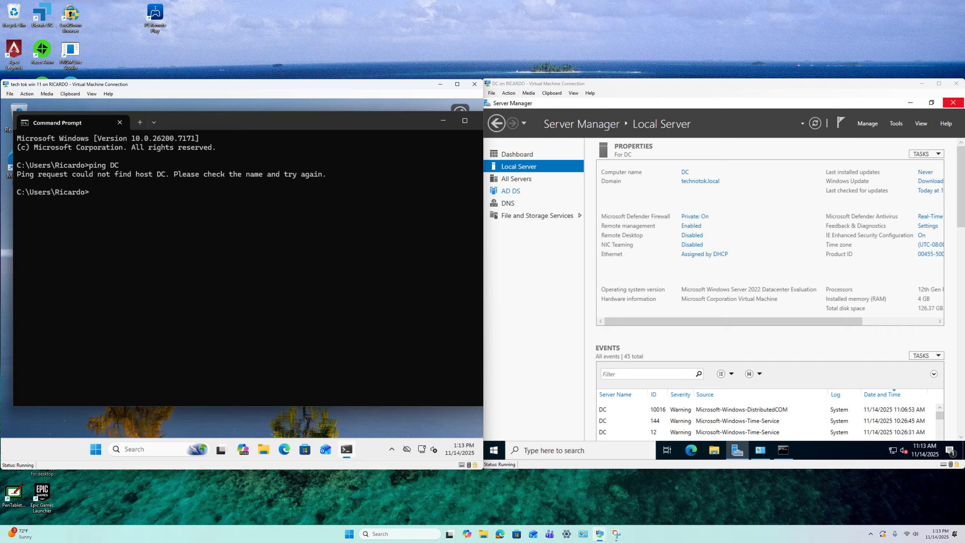
text(ping DC)
key(Return)
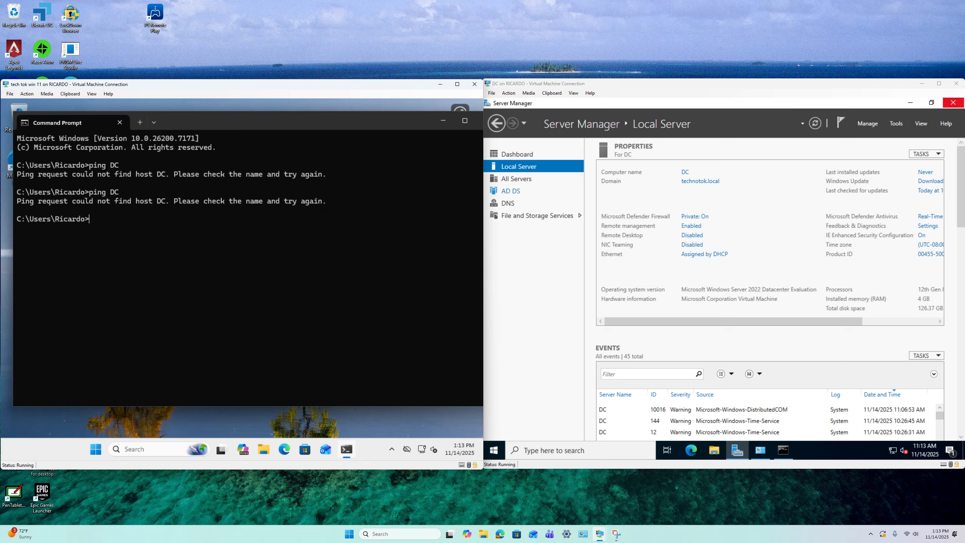
Ping the domain controller's IP address 192.168.0.6 from the Windows 11 virtual machine
key(Up)
key(BackSpace)
key(BackSpace)
text(192.168.0.6)
key(Return)
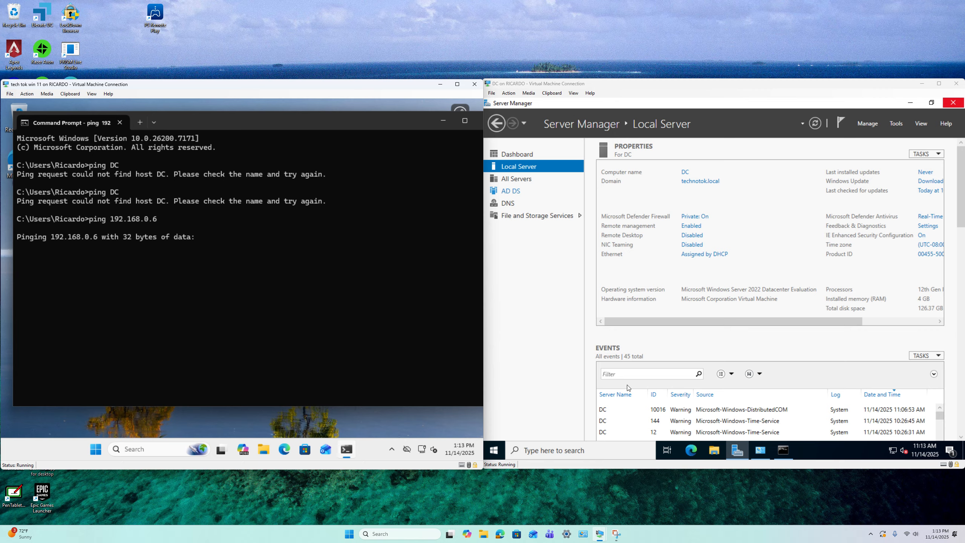
Bring back the domain controller's Command Prompt and highlight its IPv4 address to compare it with the pinged address
click(783, 450)
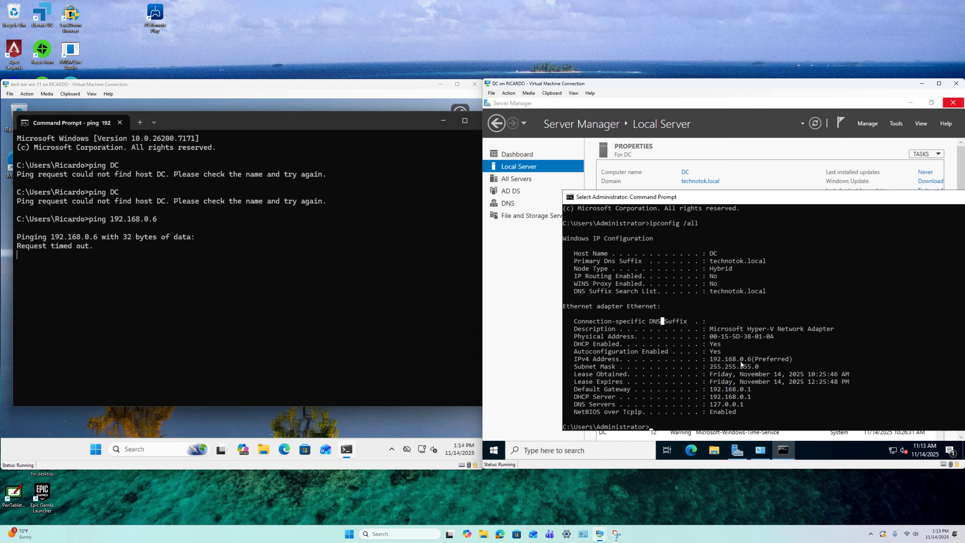
drag(751, 359, 709, 360)
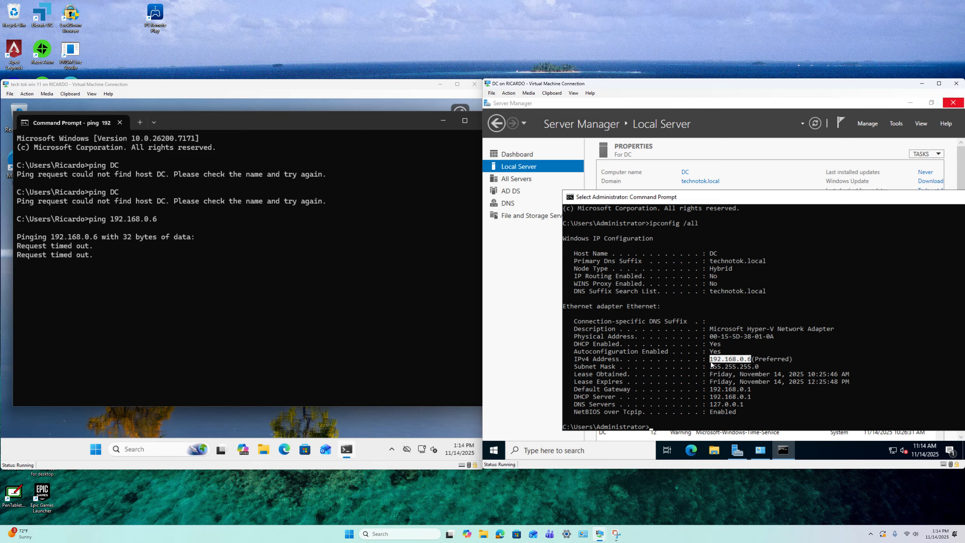
click(286, 283)
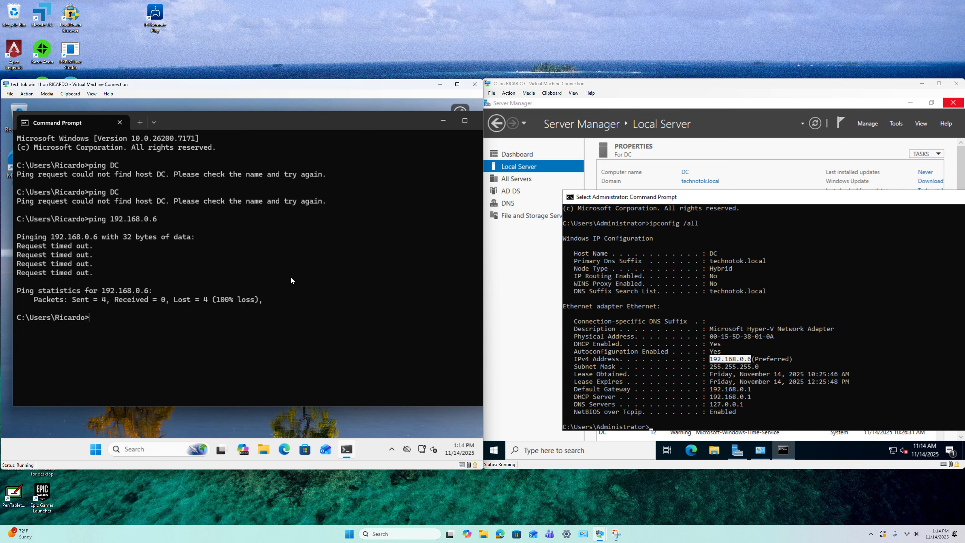
Ping technotok.local from the Windows 11 virtual machine's Command Prompt
click(700, 199)
click(198, 360)
text(ping technotok.local)
key(Return)
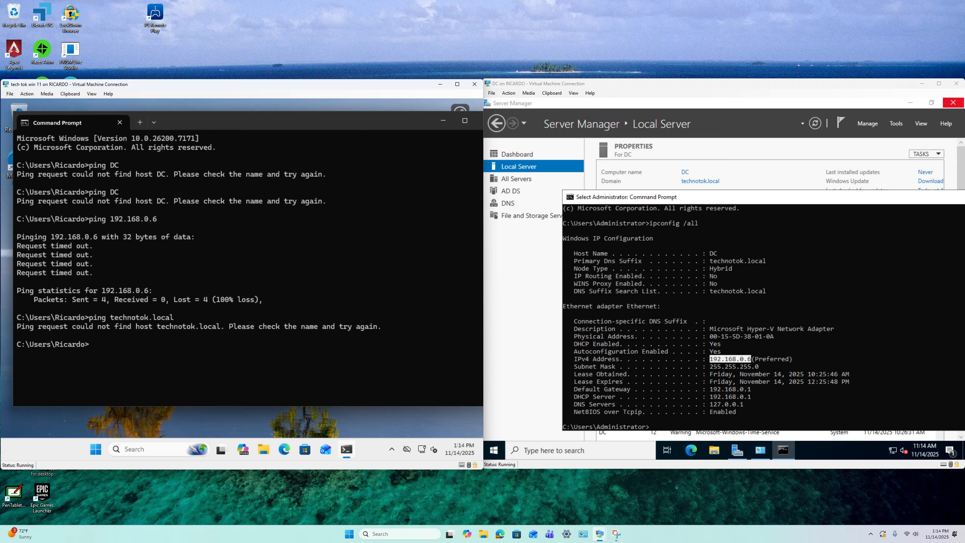
Open Command Prompt on the physical host PC and ping DC and technotok.local from it
click(349, 533)
text(cmd)
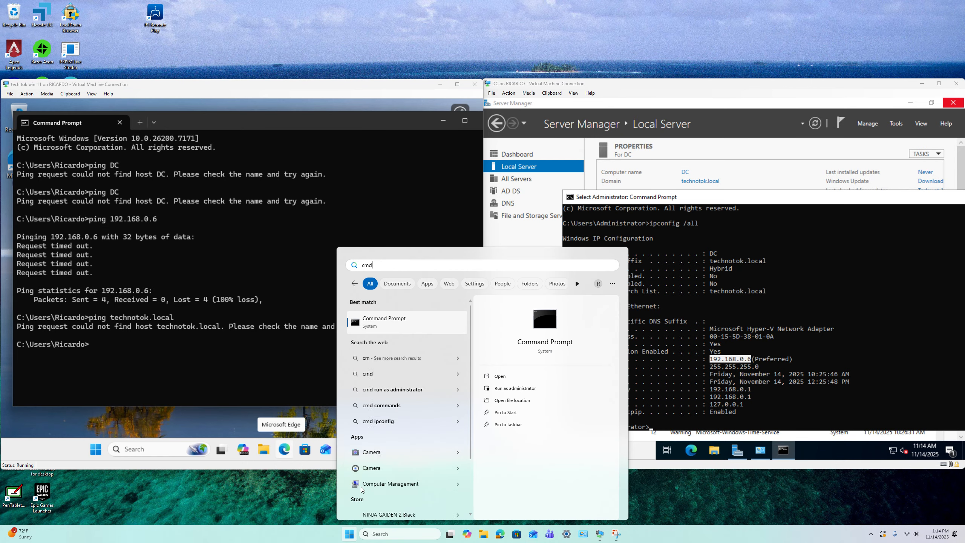
key(Return)
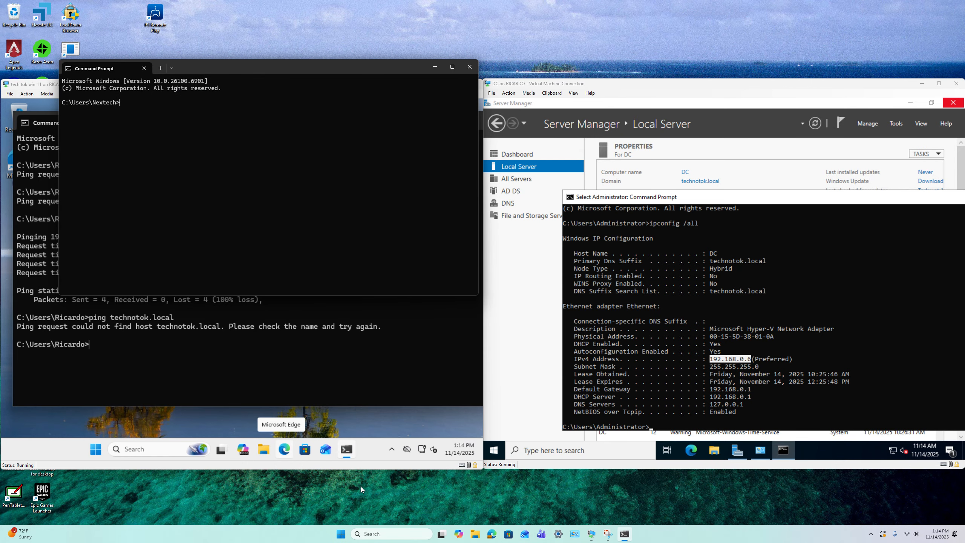
text(ping DC)
key(Return)
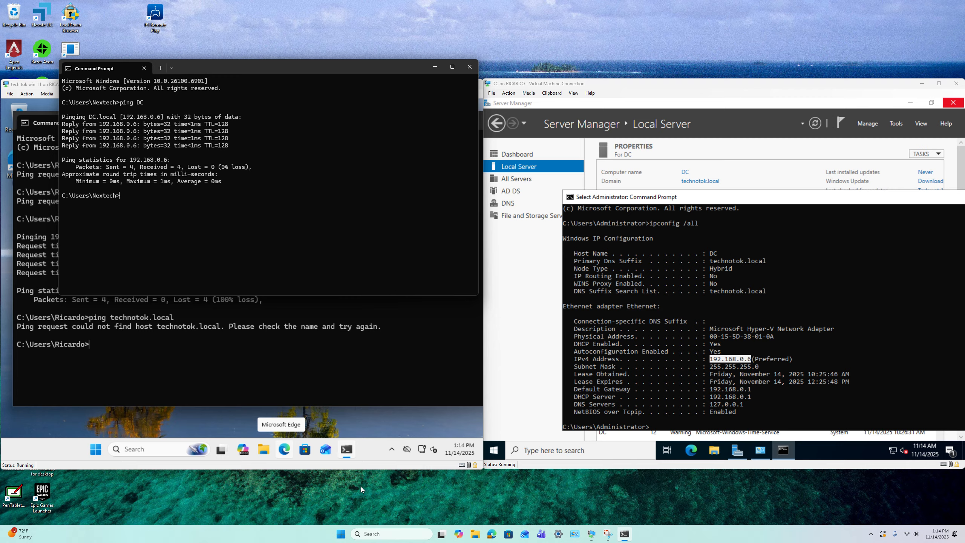
text(ing technotok.local)
key(Return)
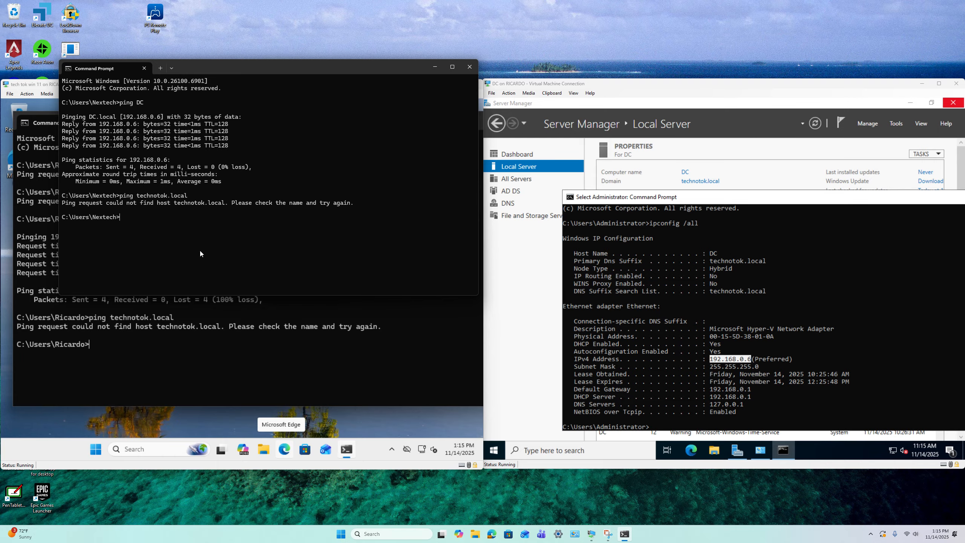
Open the computer name and domain change dialog from the Windows 11 virtual machine's About settings
drag(131, 160, 169, 161)
click(146, 351)
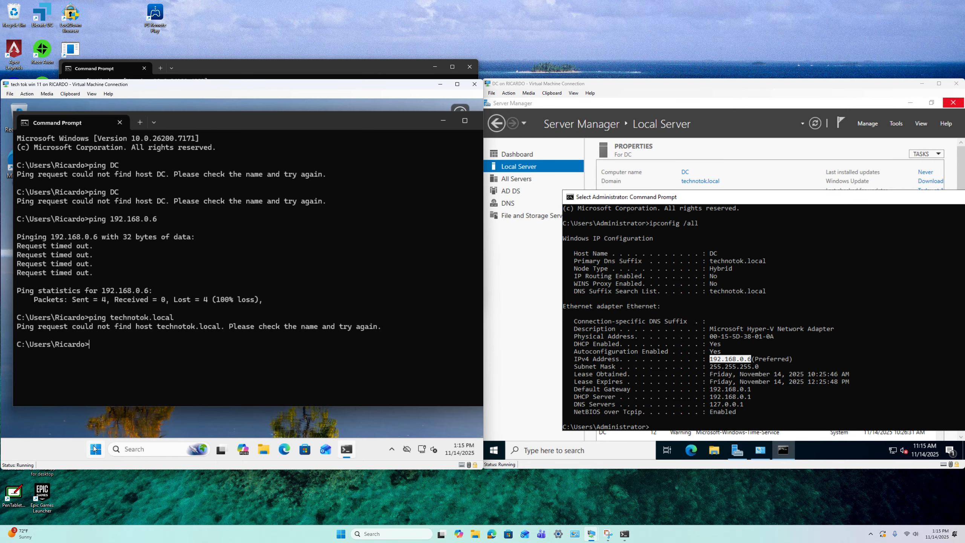
click(94, 449)
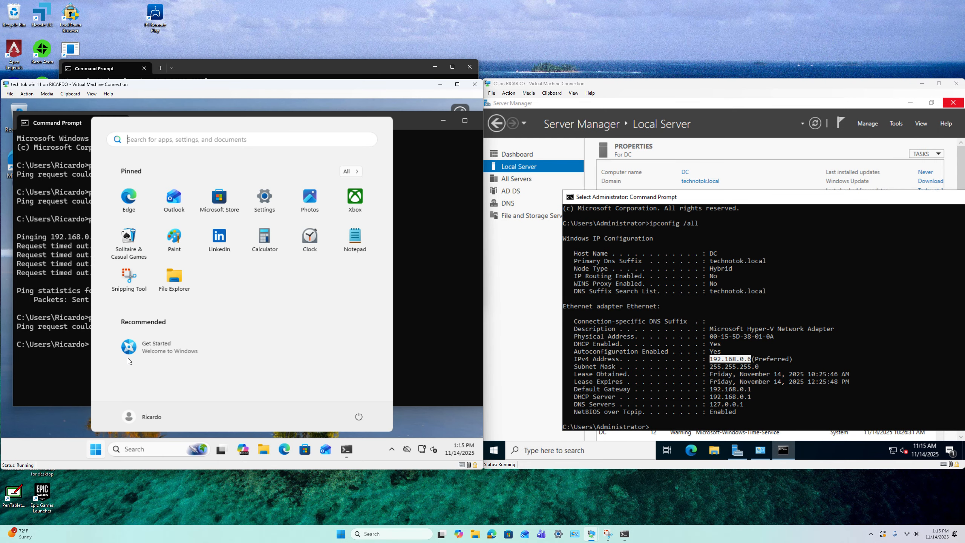
click(254, 203)
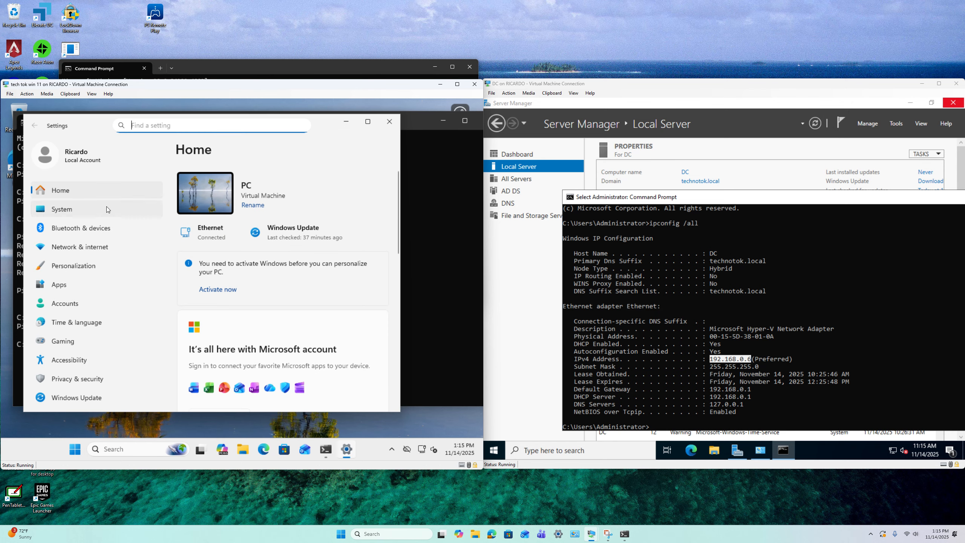
click(106, 208)
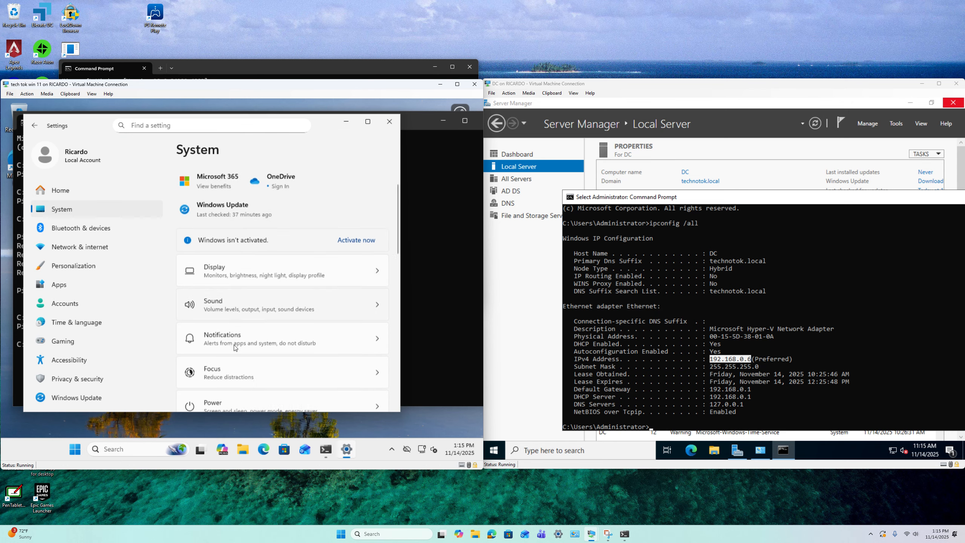
scroll(234, 347, down, 10)
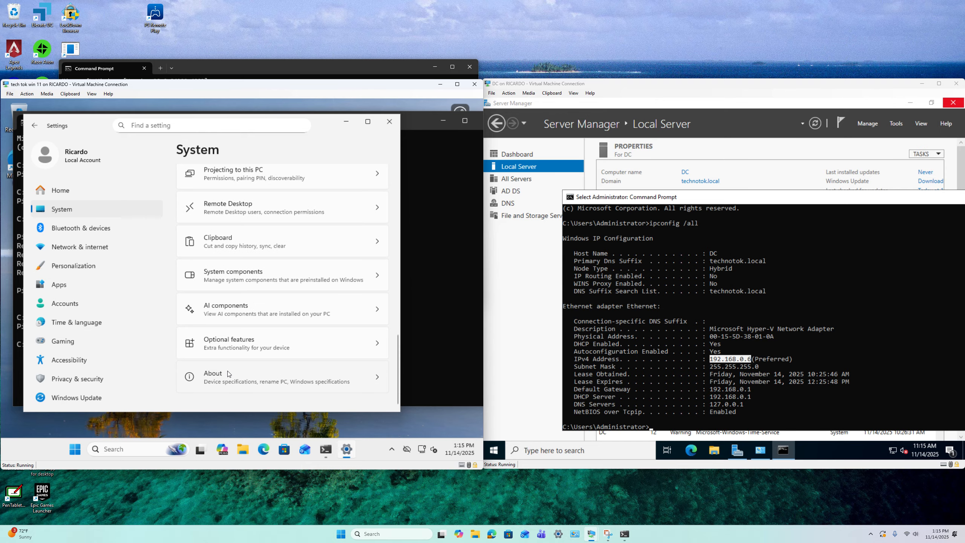
click(228, 373)
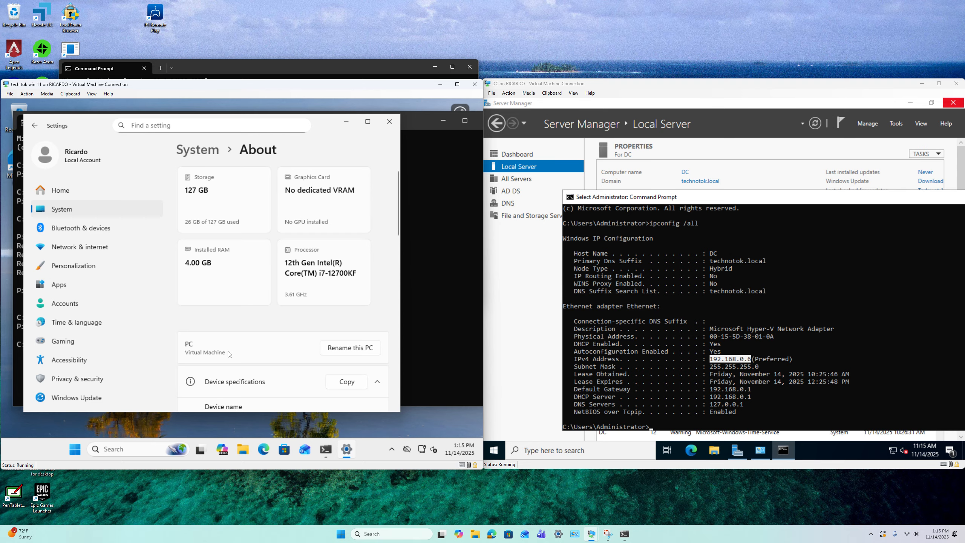
scroll(229, 354, down, 10)
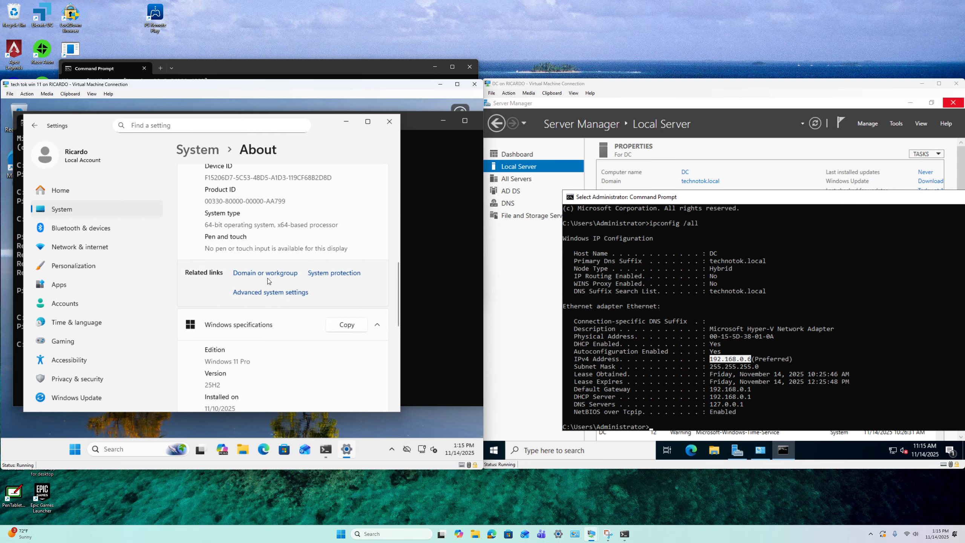
click(268, 279)
click(190, 278)
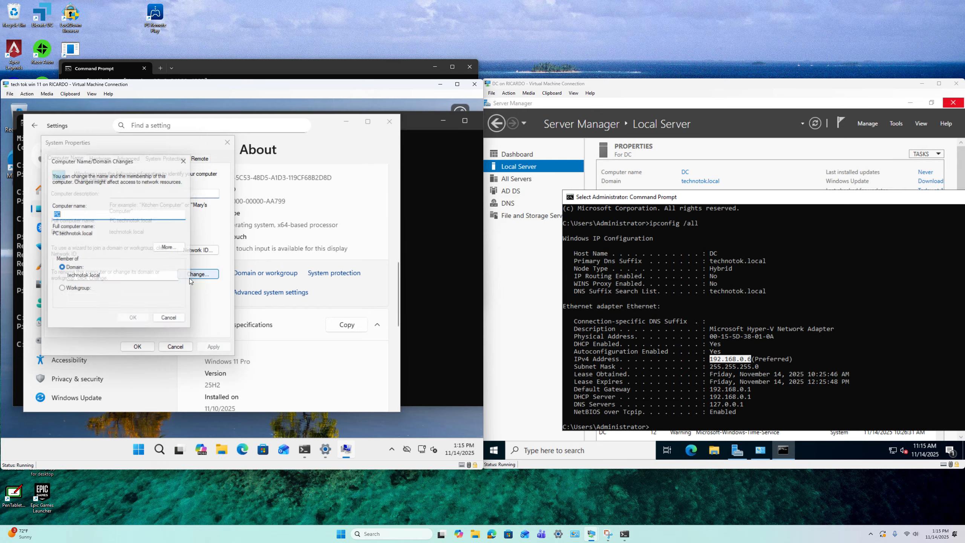
Switch the virtual machine's membership to the workgroup WORKGROUP, accept the domain-leaving warning, and enter the local account's user name
click(61, 291)
click(119, 303)
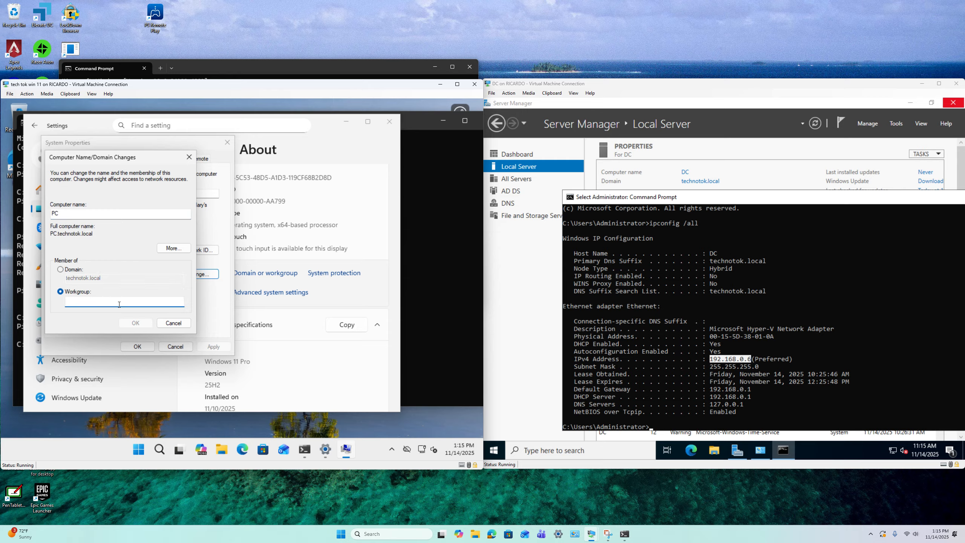
text(WORK)
text(GROUP)
click(119, 322)
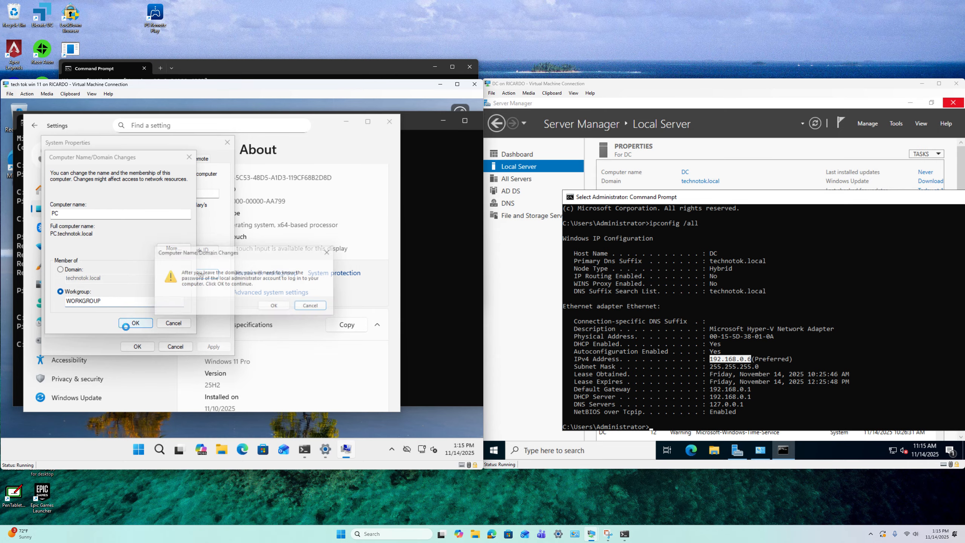
click(282, 309)
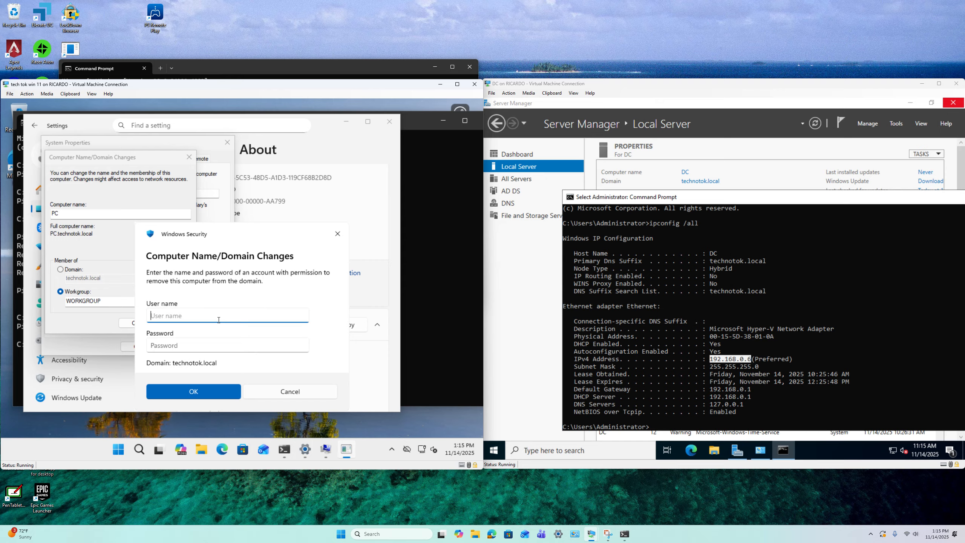
text(PC\Ricardo)
Run net users in the virtual machine's Command Prompt and highlight the local account's name
click(454, 292)
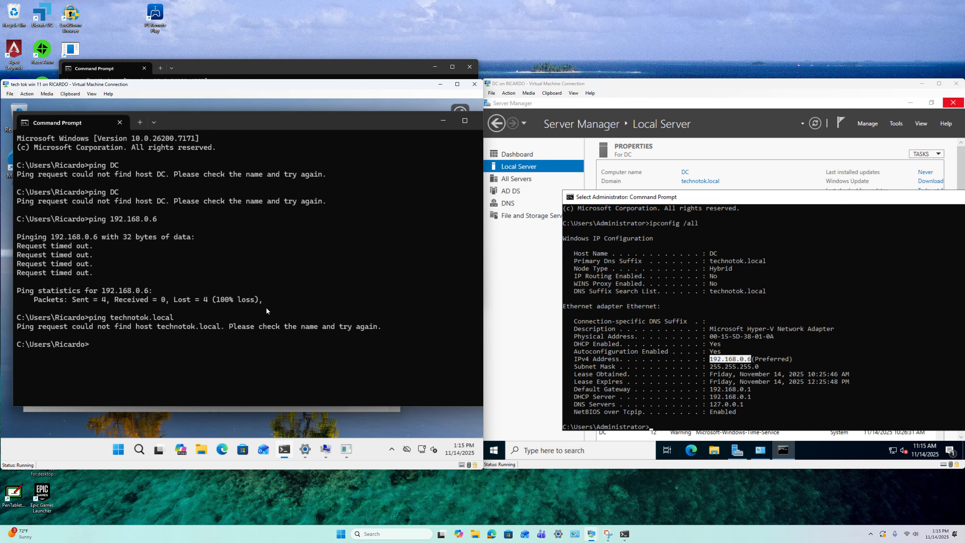
text(net users)
key(Return)
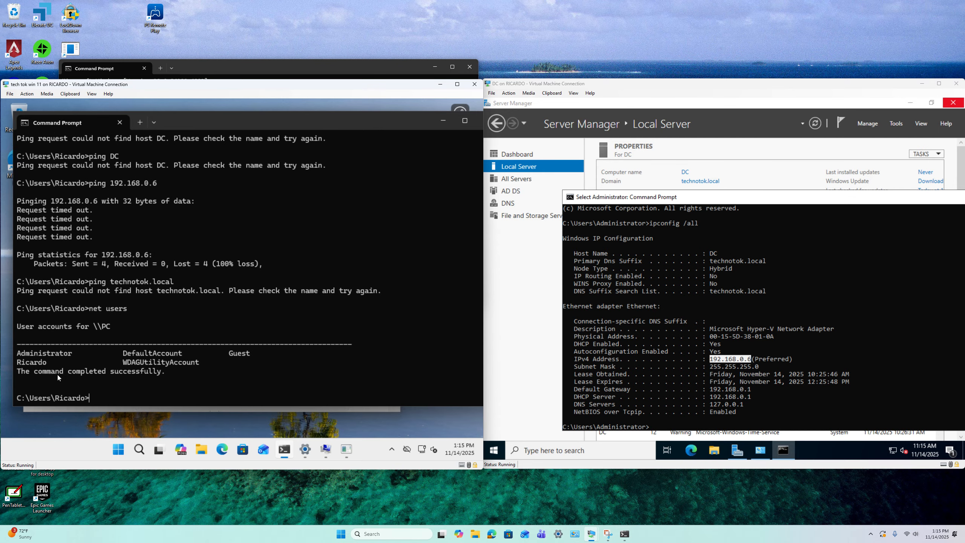
drag(17, 362, 48, 364)
Return to the domain removal credentials prompt and submit the local account's password
click(126, 410)
scroll(179, 304, up, 8)
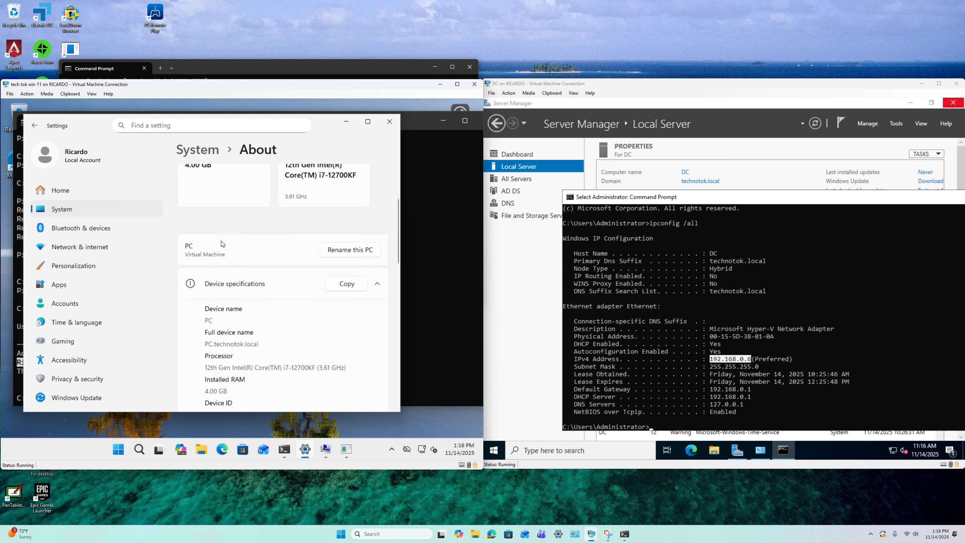
click(346, 449)
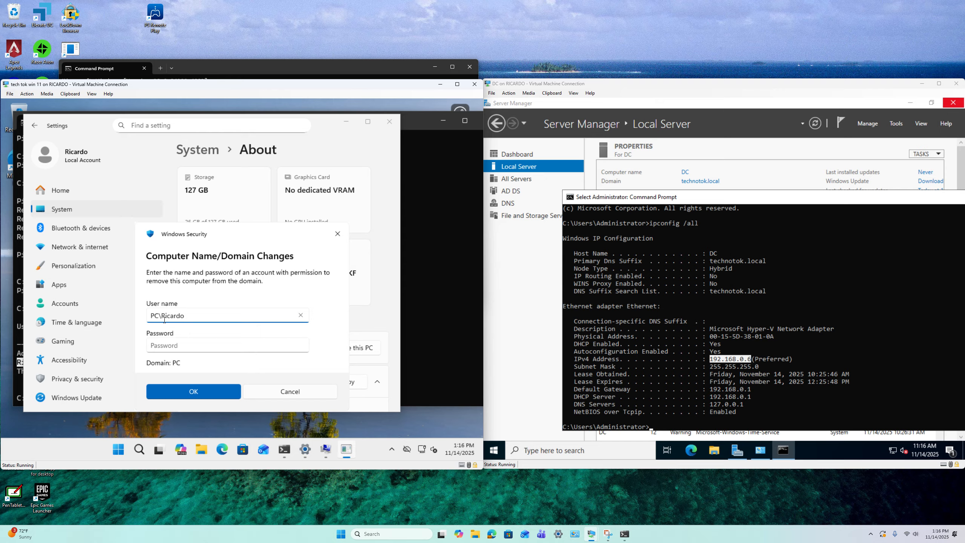
click(183, 348)
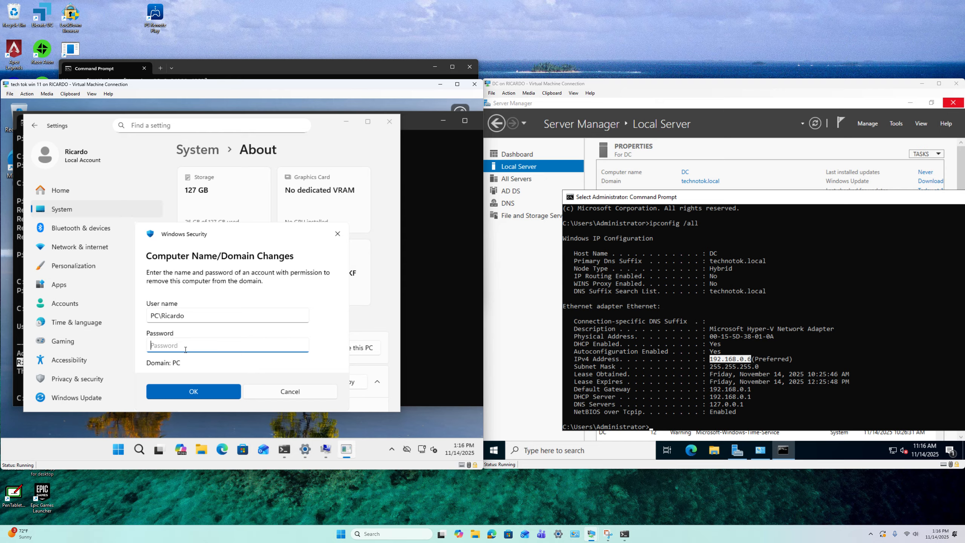
text(************)
key(Return)
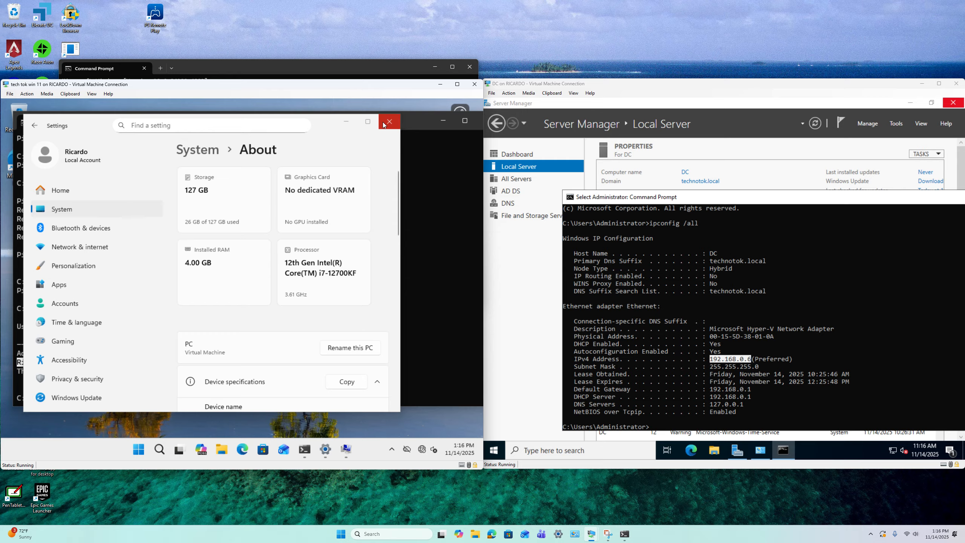
Acknowledge the workgroup change notices, close System Properties, and restart the virtual machine
click(346, 449)
click(293, 306)
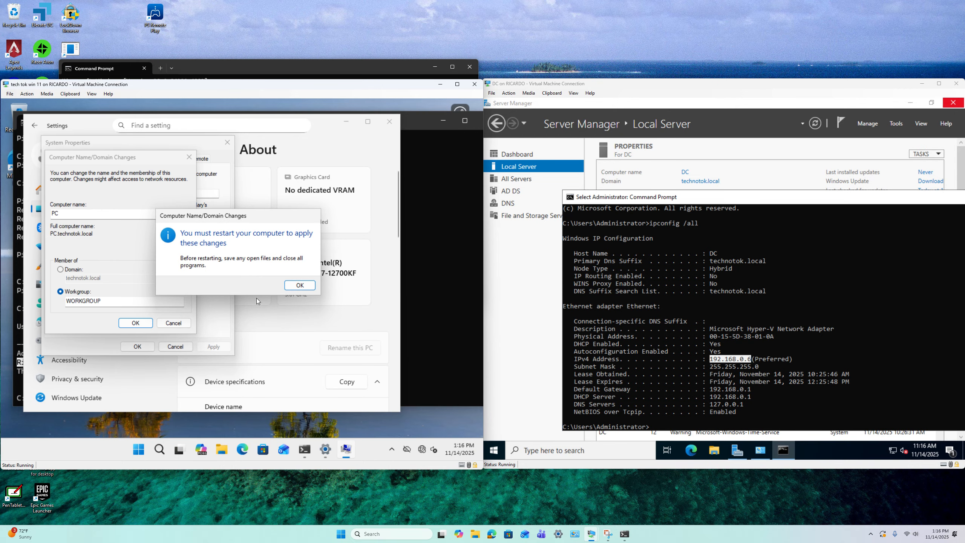
click(289, 283)
click(147, 347)
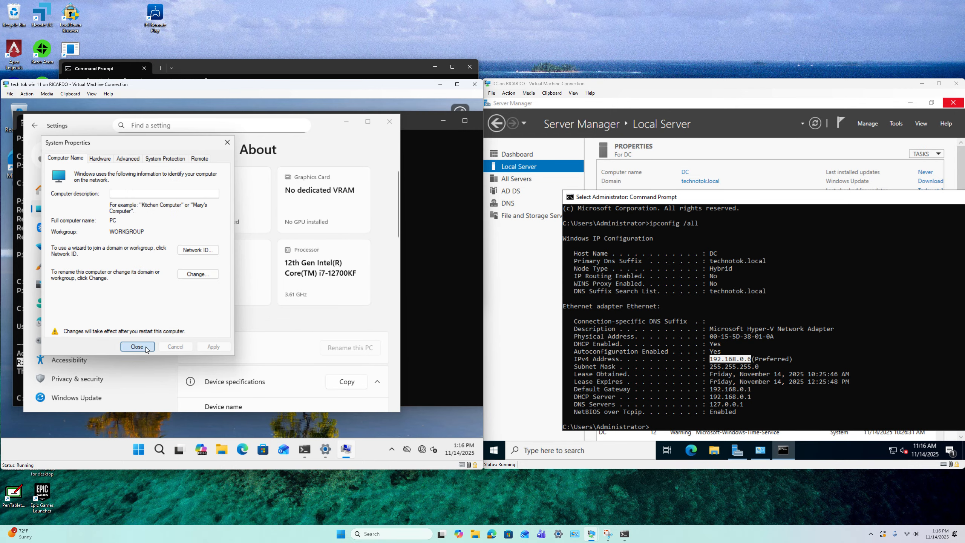
click(238, 284)
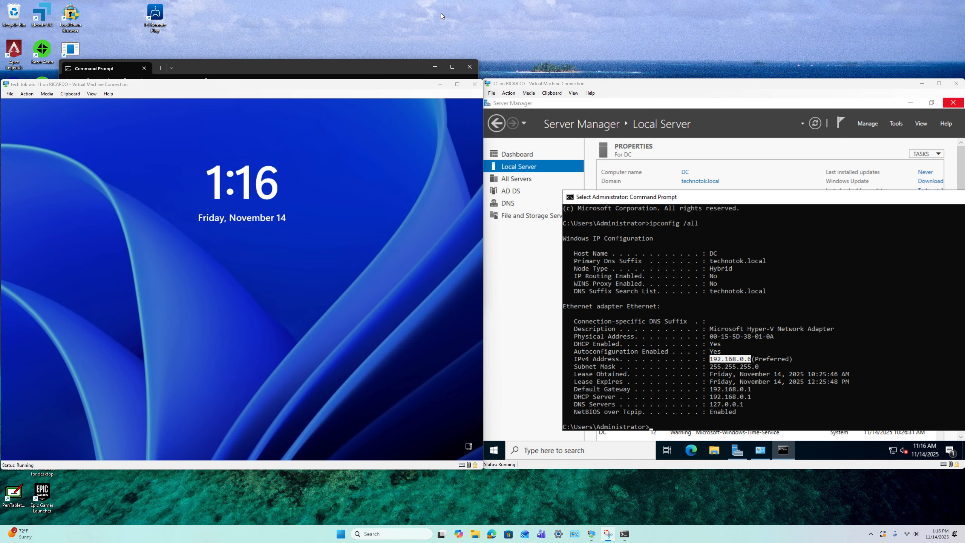
Sign in to the restarted virtual machine with the local account's password and open Settings
click(362, 197)
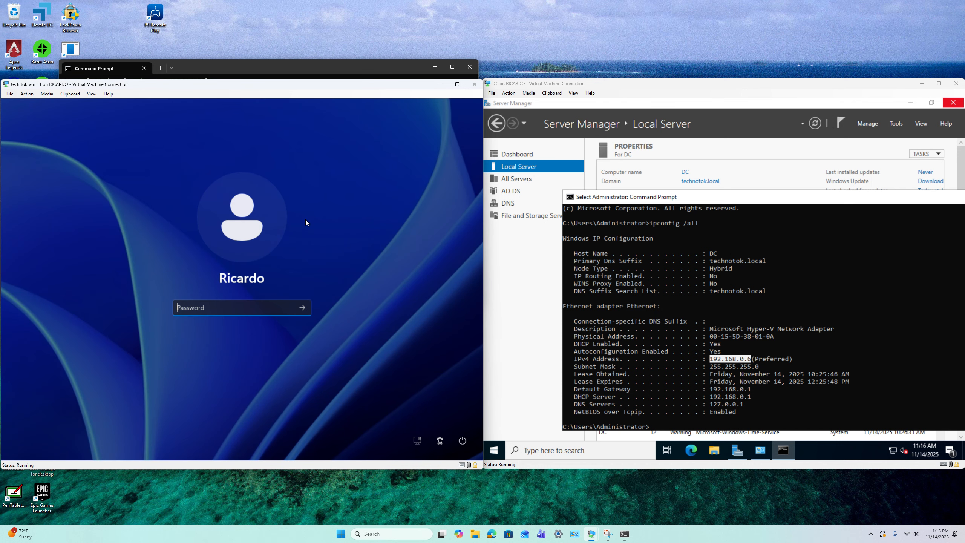
text(*********)
key(Return)
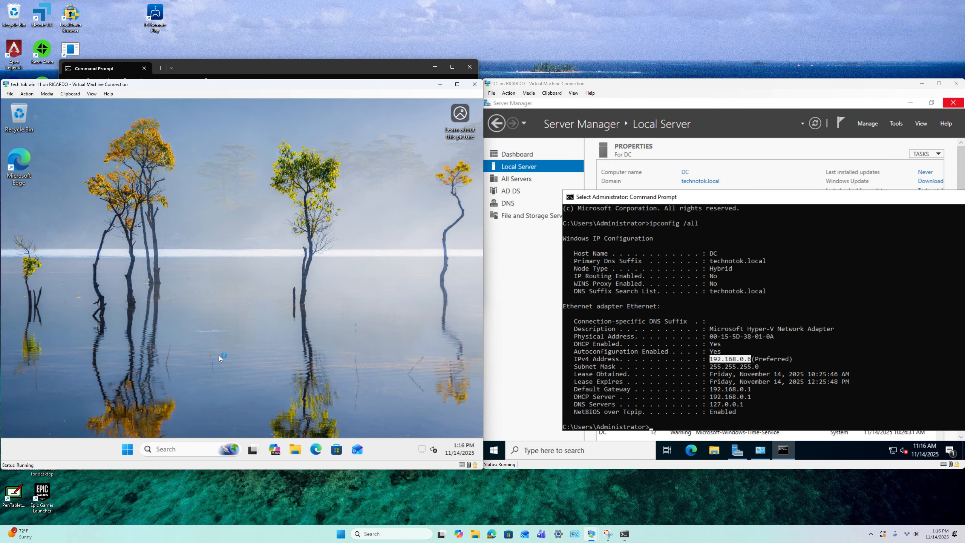
click(129, 449)
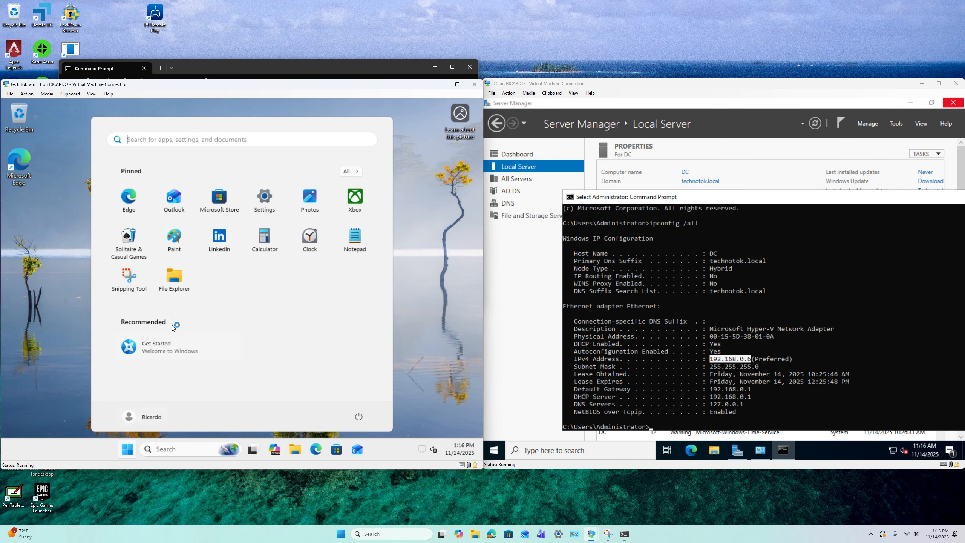
click(264, 198)
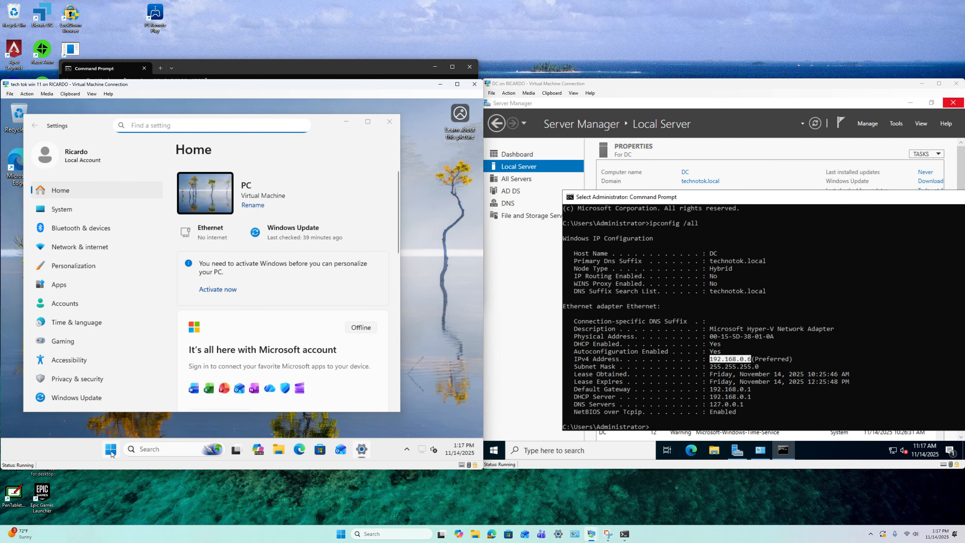
Ping DC and technotok.local from a new Command Prompt in the virtual machine, and close it
key(super)
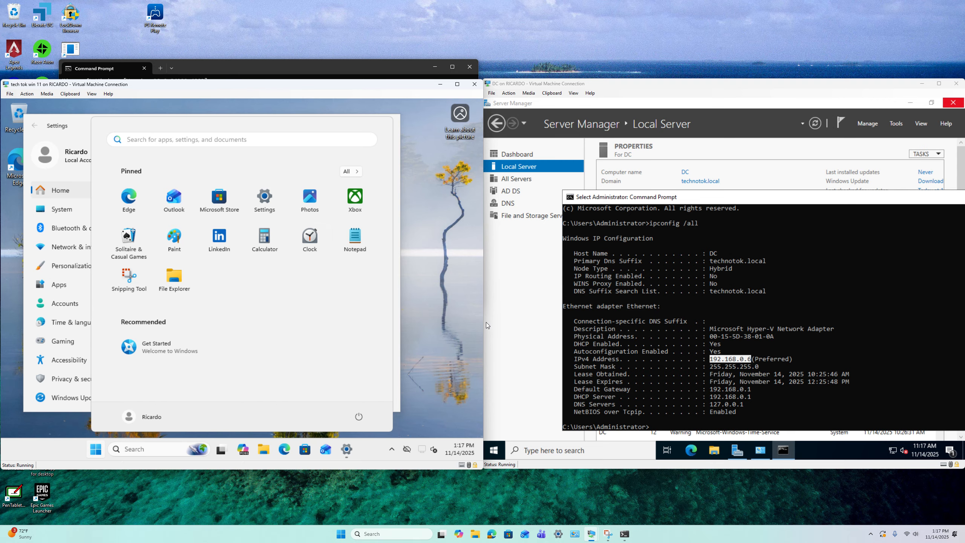
text(cmd)
key(Return)
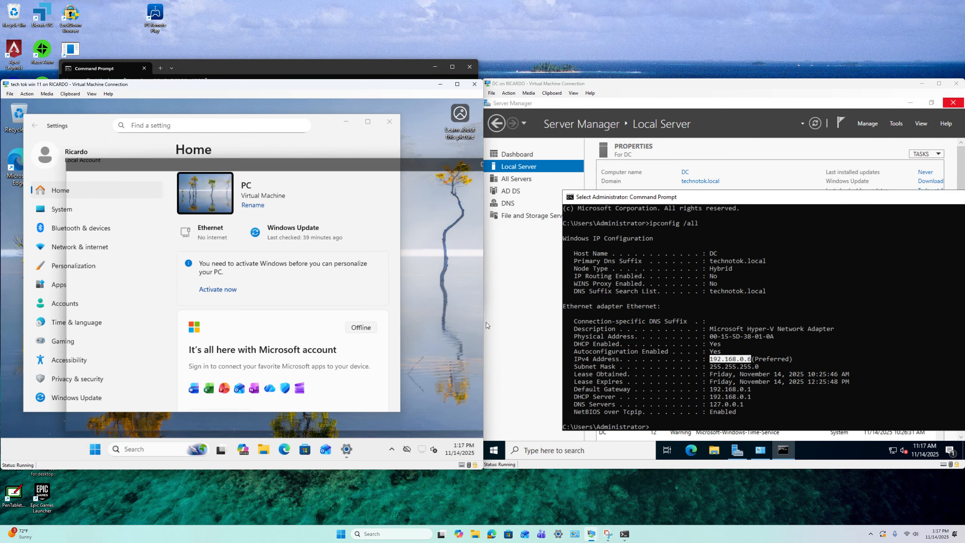
text(ping )
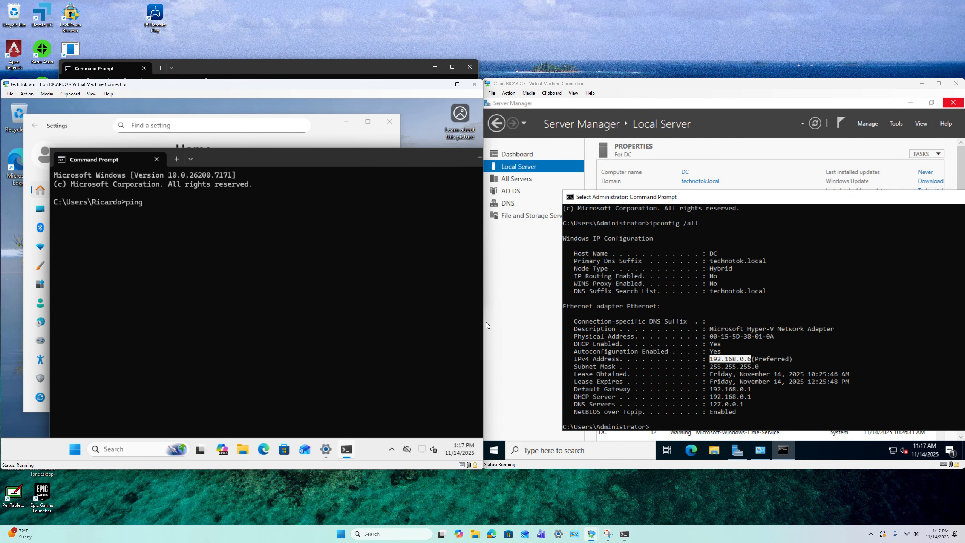
text(DC)
key(Return)
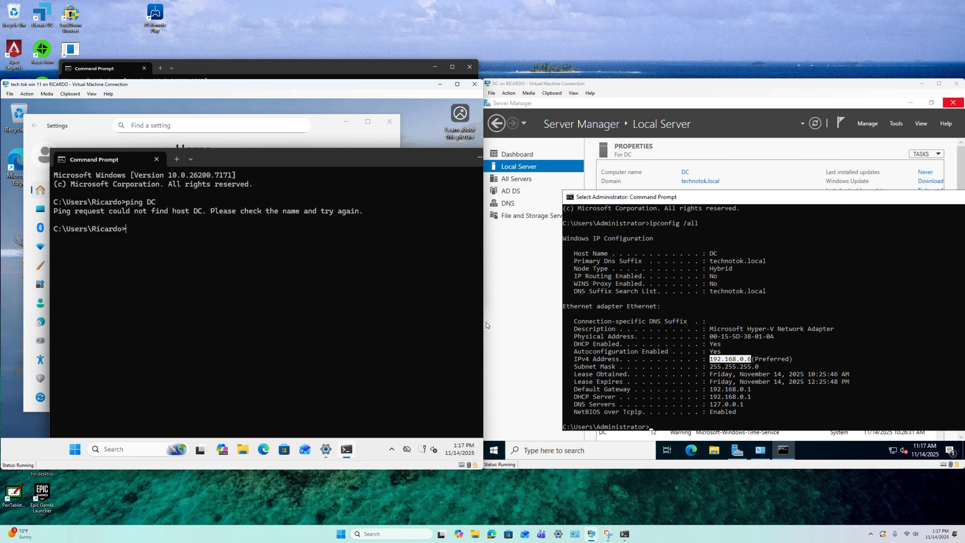
text(ping technotok.local)
key(Return)
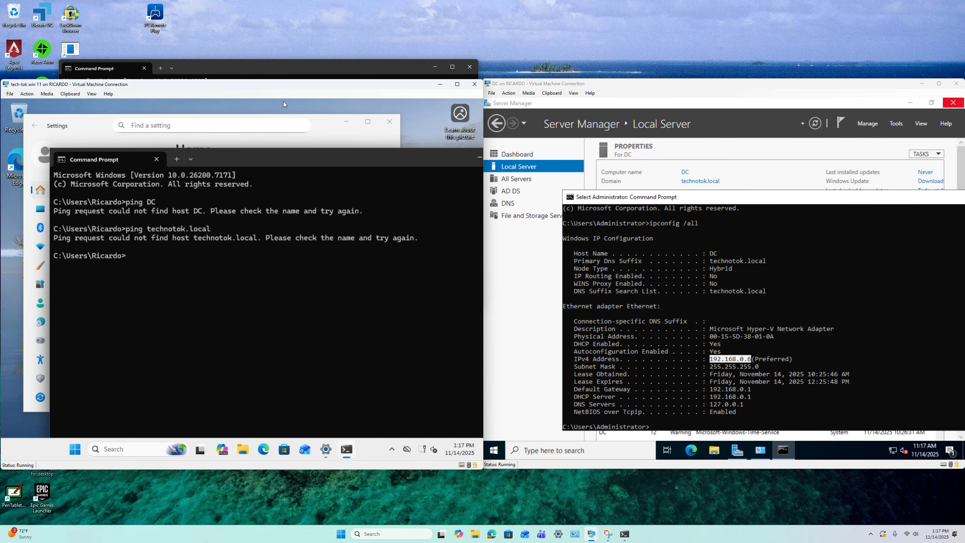
drag(429, 162, 381, 186)
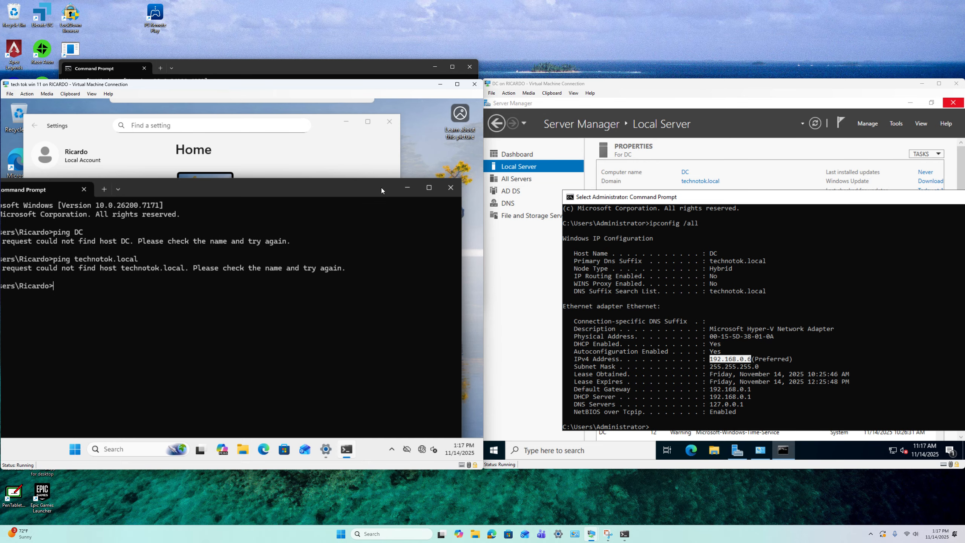
click(454, 191)
Open the domain or workgroup settings from the virtual machine's System About page
click(100, 212)
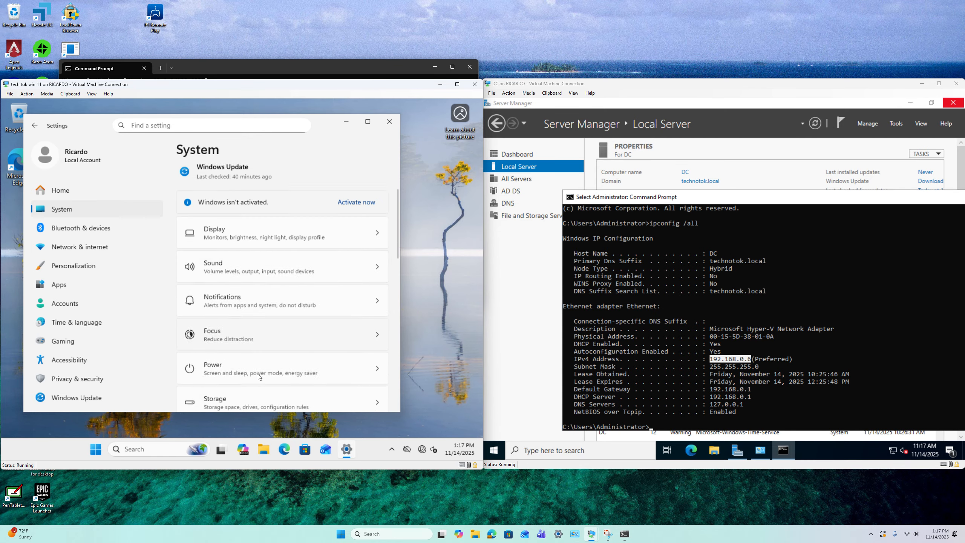
scroll(253, 381, down, 10)
click(253, 382)
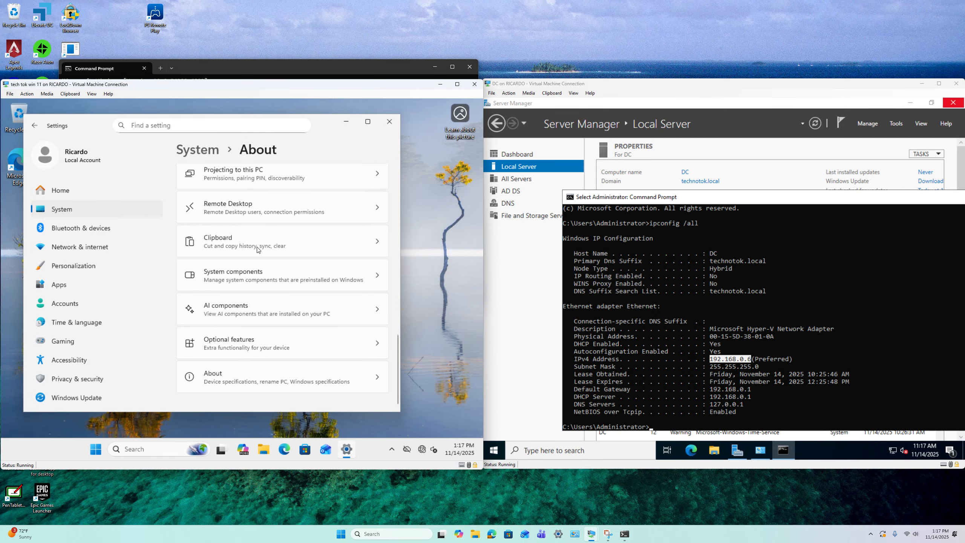
scroll(243, 266, down, 10)
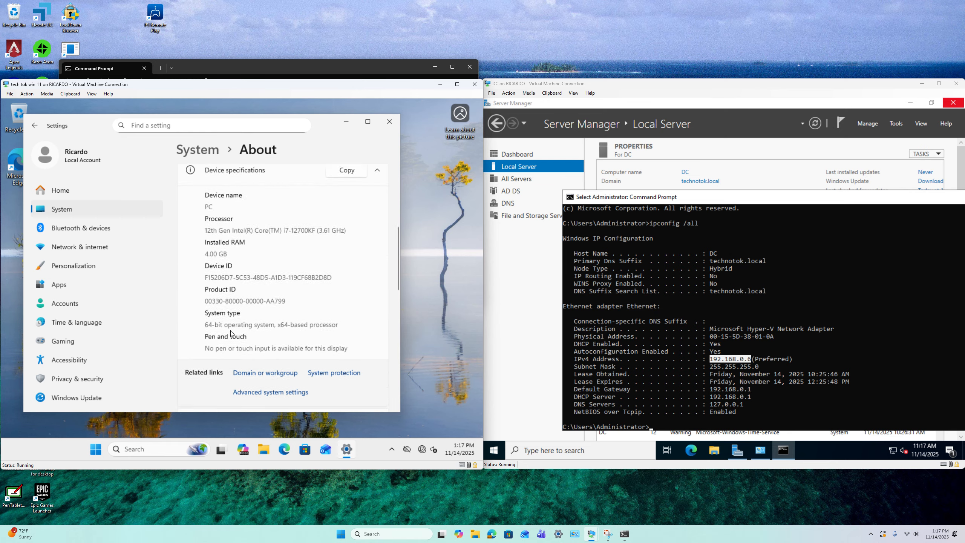
scroll(237, 332, up, 2)
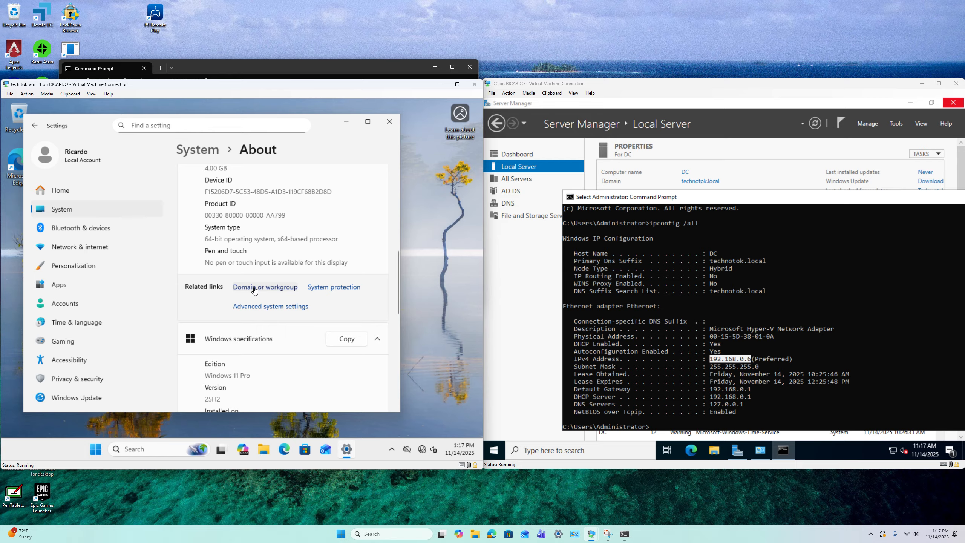
click(254, 288)
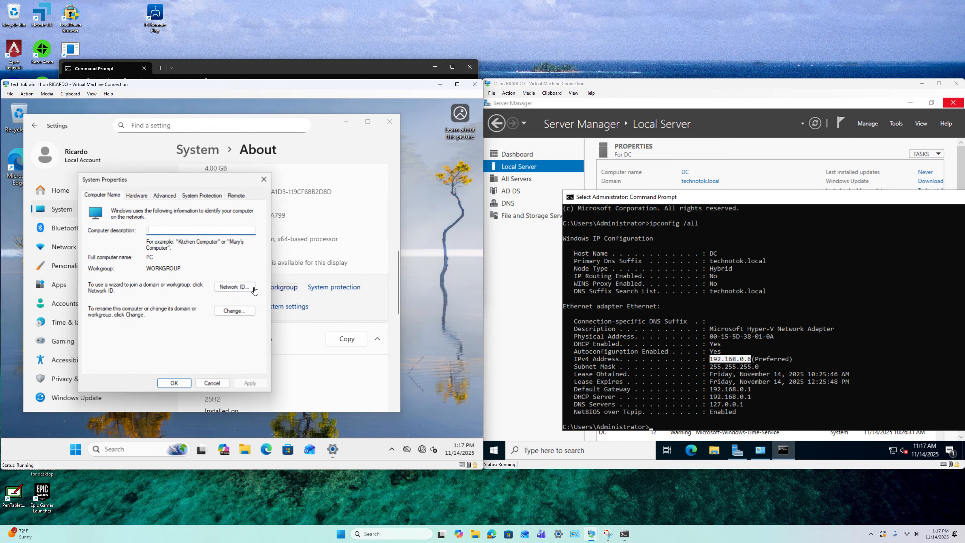
Try to join the virtual machine to the domain technotok.local
click(232, 311)
click(97, 306)
click(123, 315)
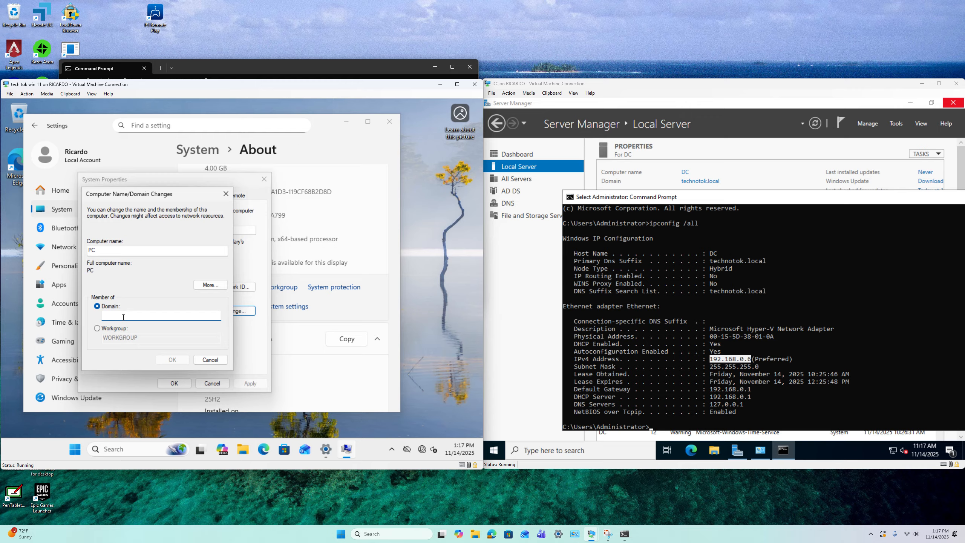
text(technotok.local)
key(Return)
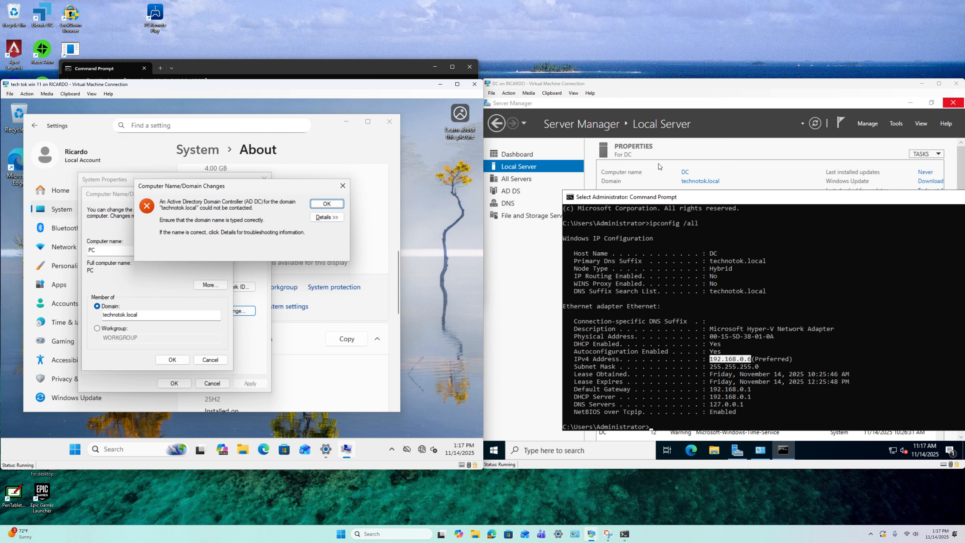
On the domain controller, cancel the open IPv4 and Ethernet properties and close Network Connections
click(737, 450)
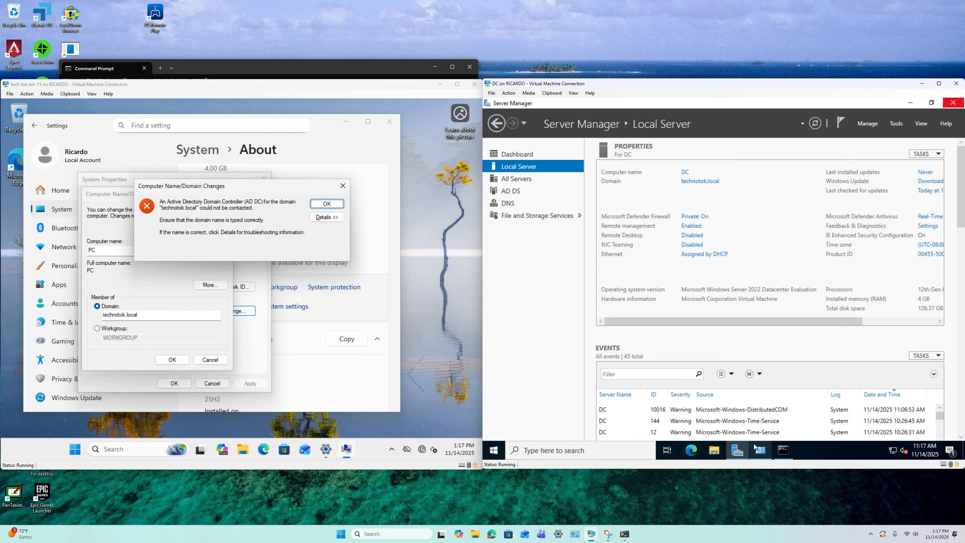
click(755, 447)
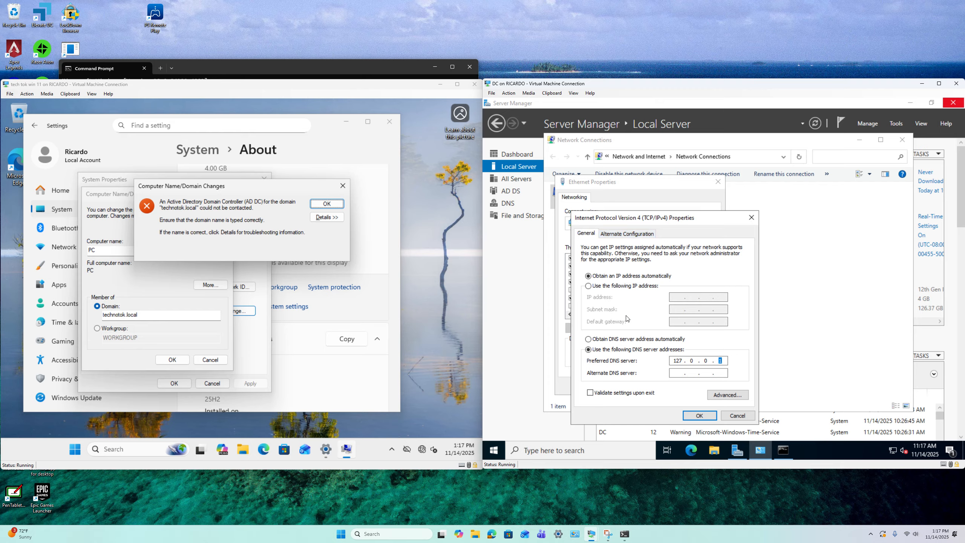
click(733, 413)
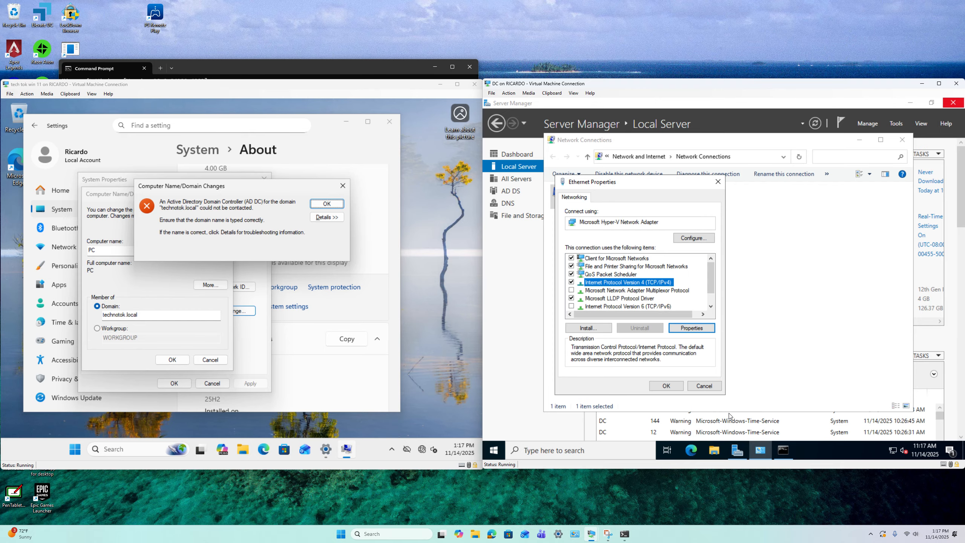
click(693, 385)
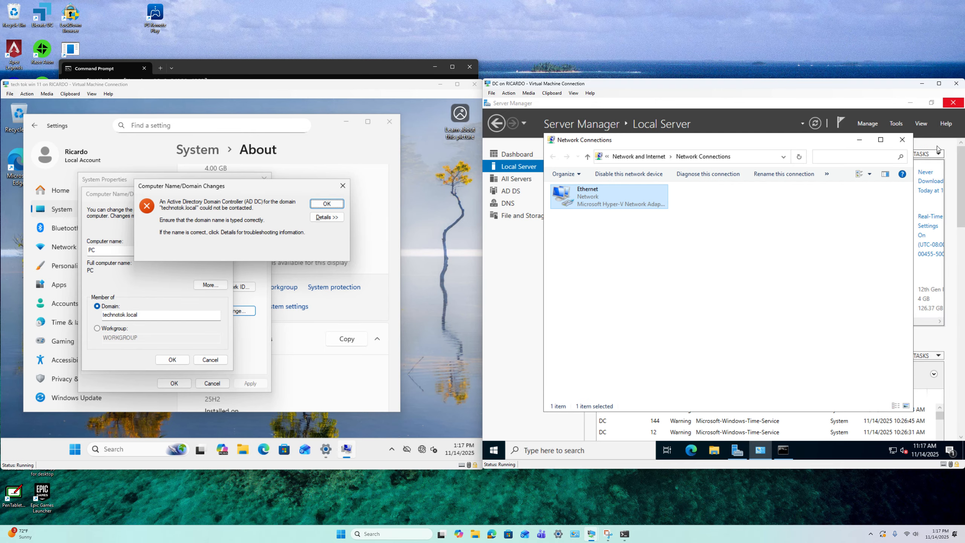
click(901, 140)
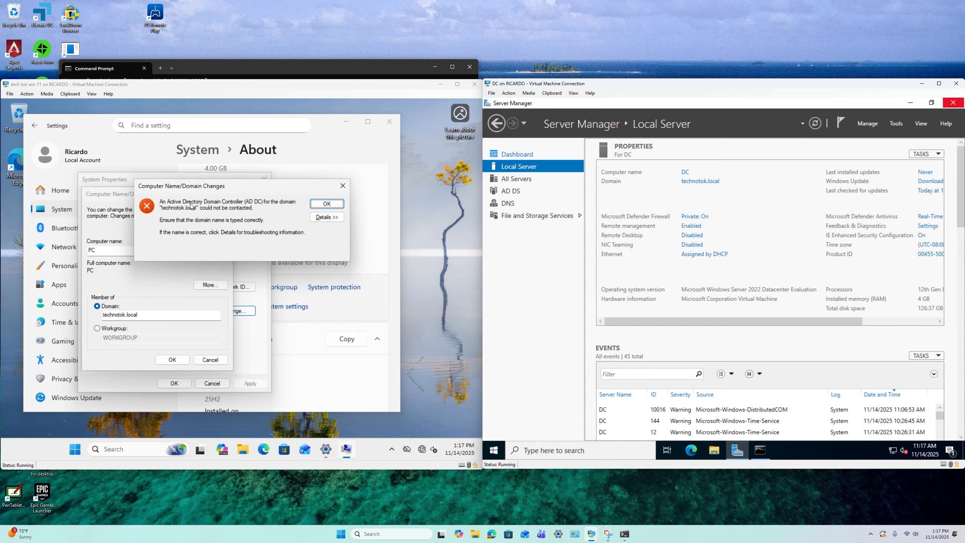
Expand the domain join error's details in the virtual machine and examine the part about the DNS servers
click(169, 203)
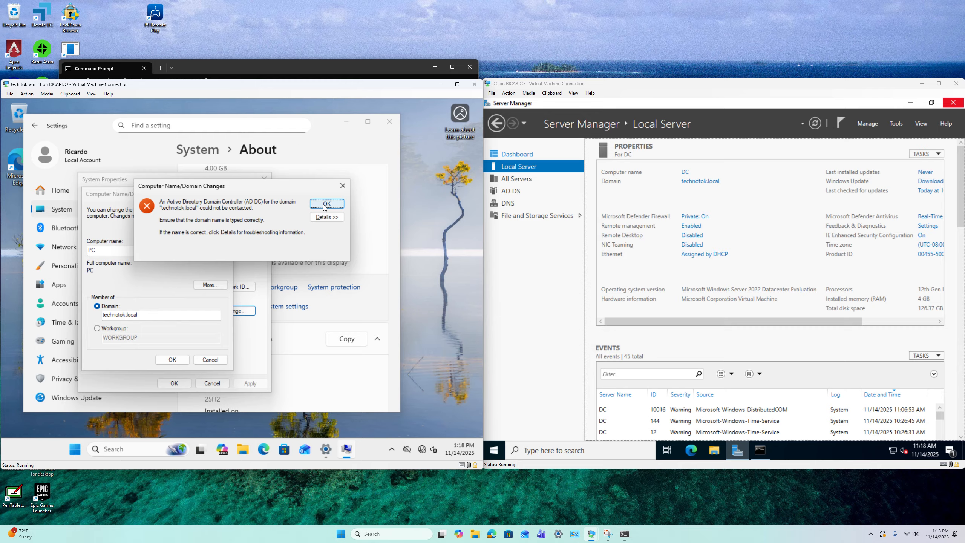
click(327, 217)
scroll(156, 316, down, 3)
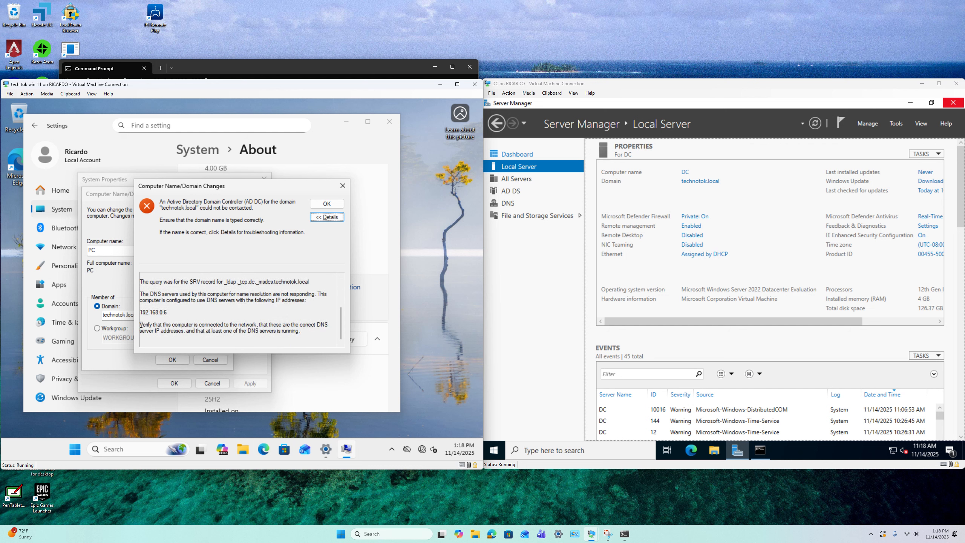
drag(140, 294, 167, 313)
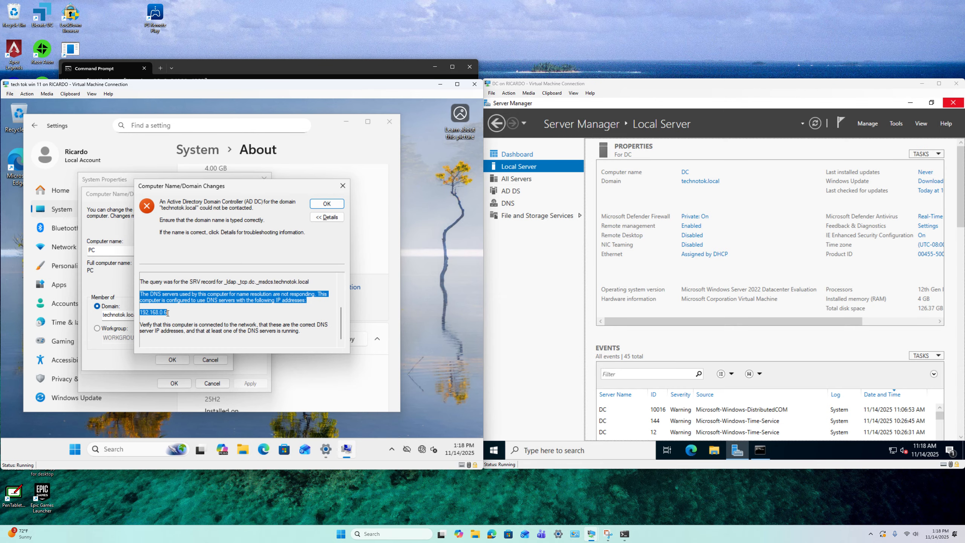
Run ipconfig /all in a new Command Prompt in the virtual machine
click(75, 449)
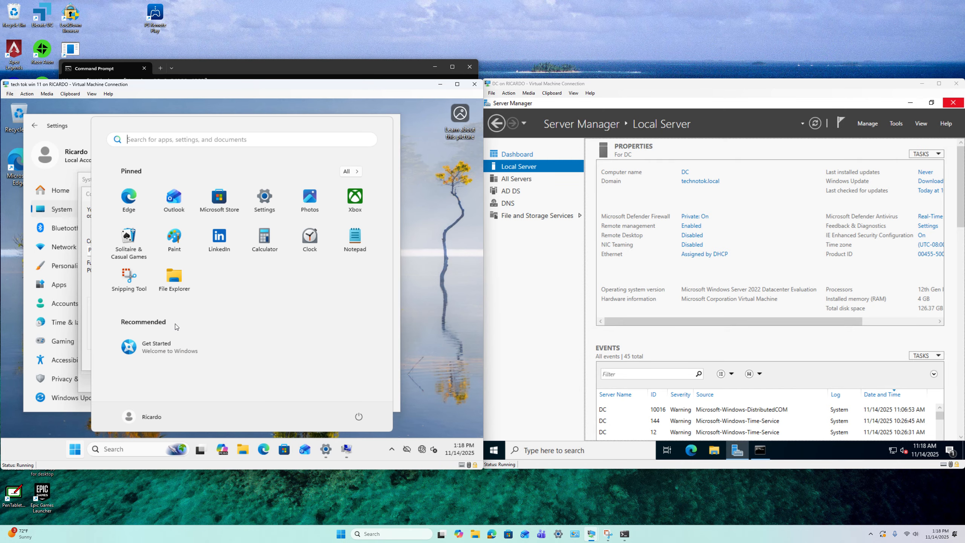
text(cmd)
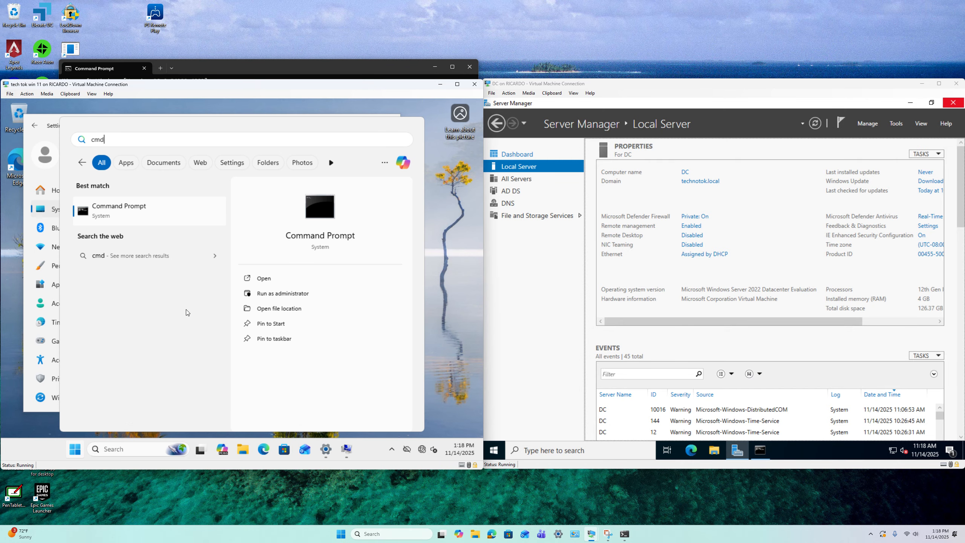
key(Return)
text(ipco)
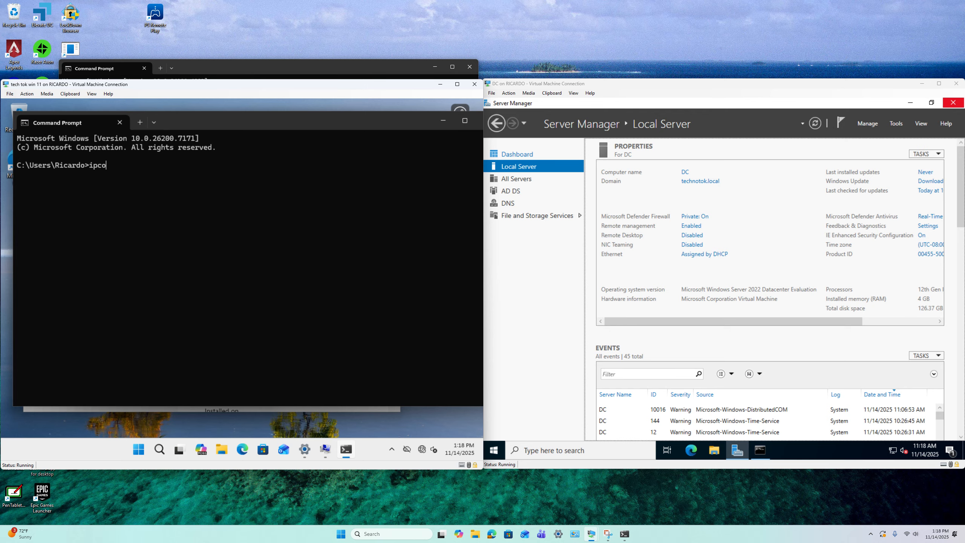
text(nfig /all)
key(Return)
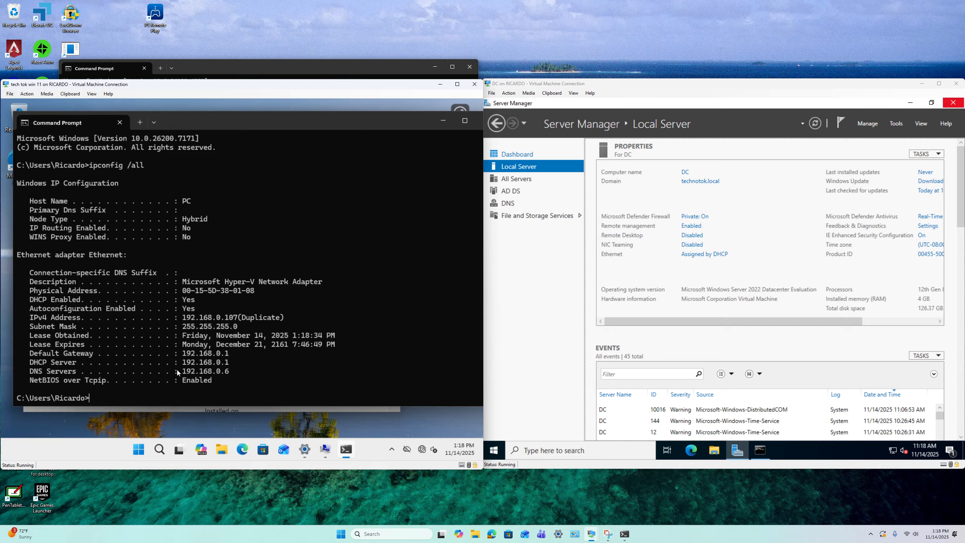
Examine the DNS server address in the virtual machine's ipconfig output
drag(181, 374, 225, 372)
click(895, 122)
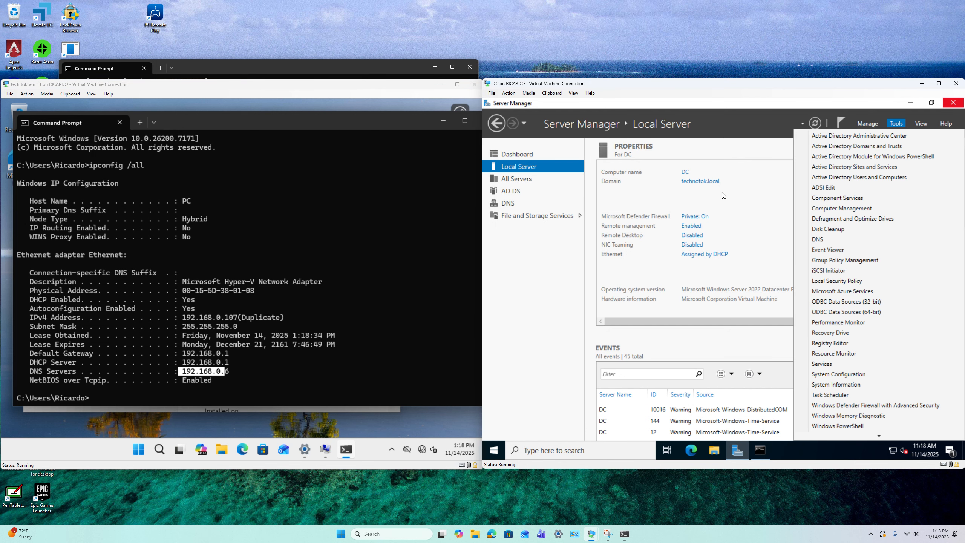
click(240, 348)
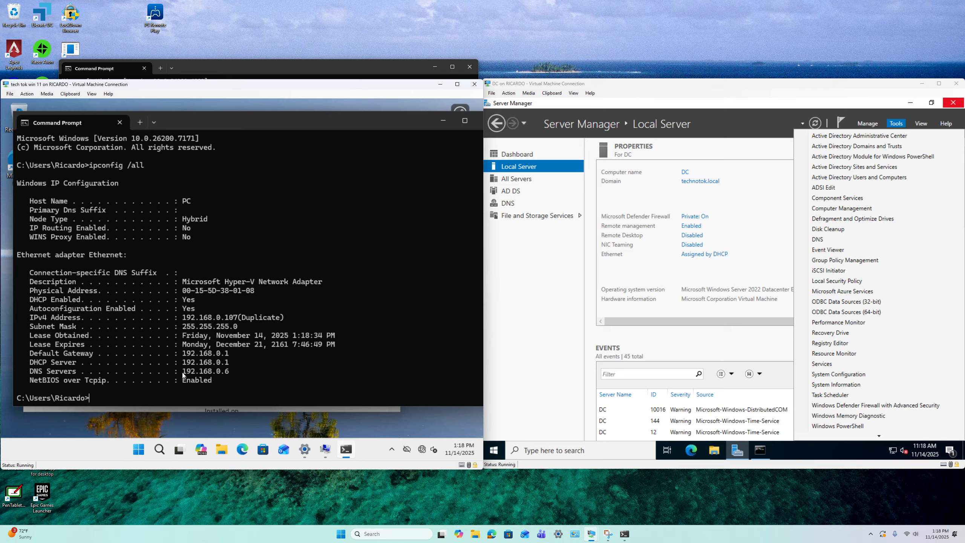
drag(180, 372, 228, 373)
click(185, 373)
click(228, 373)
drag(185, 374, 228, 373)
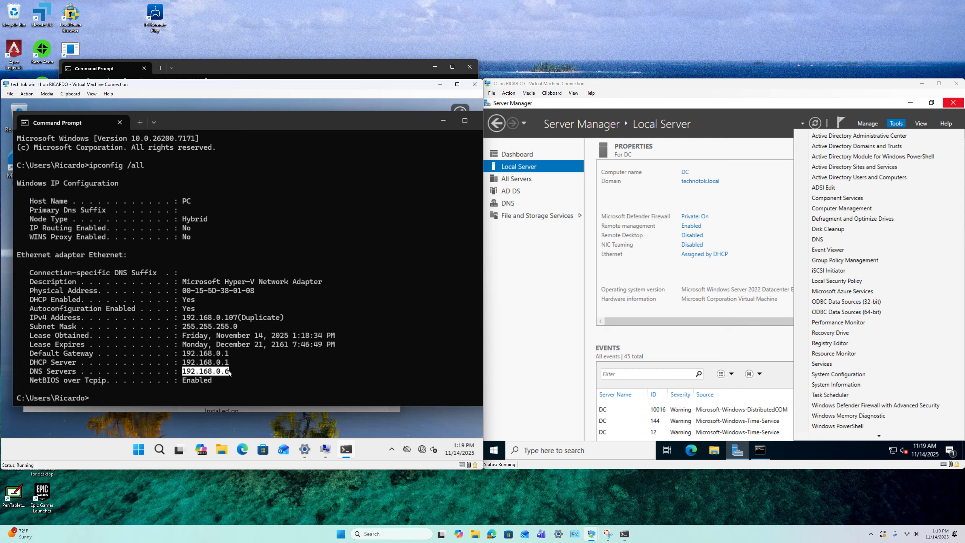
Rerun ipconfig /all in the domain controller's Command Prompt and check its IPv4 address and subnet mask
click(761, 450)
click(730, 366)
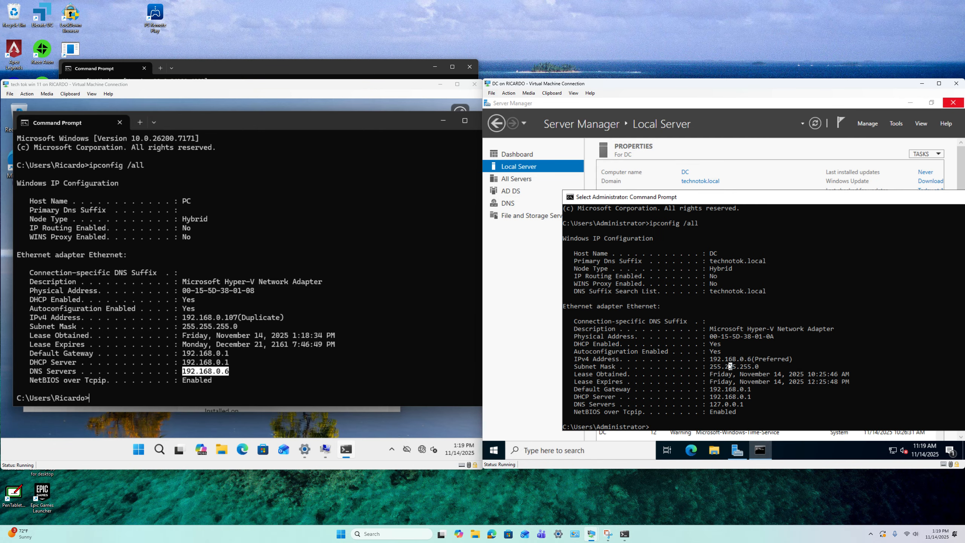
drag(710, 359, 747, 359)
key(Up)
key(Return)
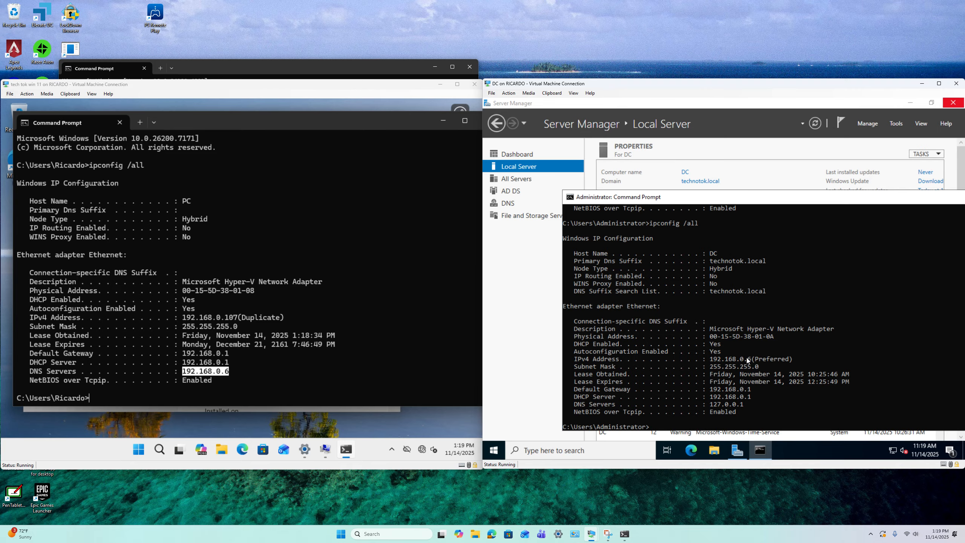
drag(710, 359, 752, 362)
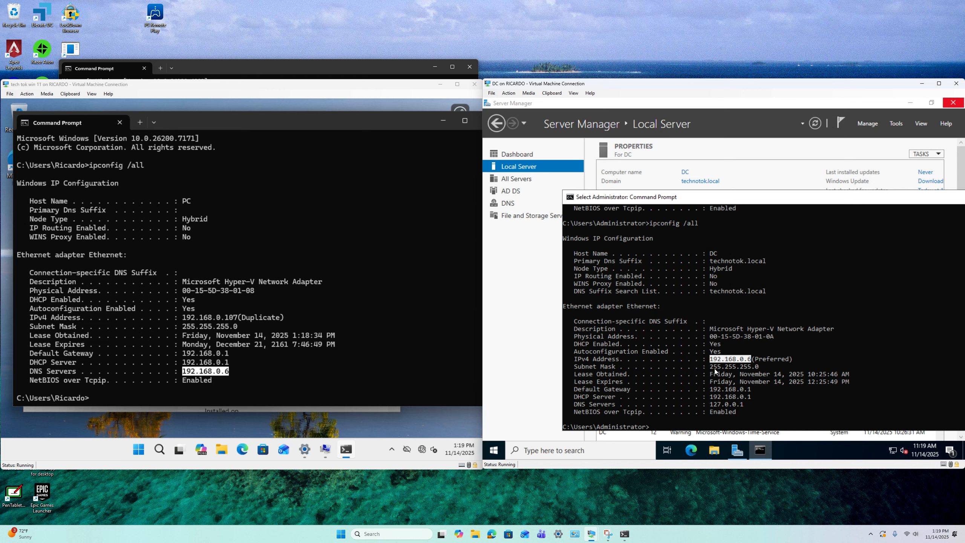
drag(710, 367, 755, 368)
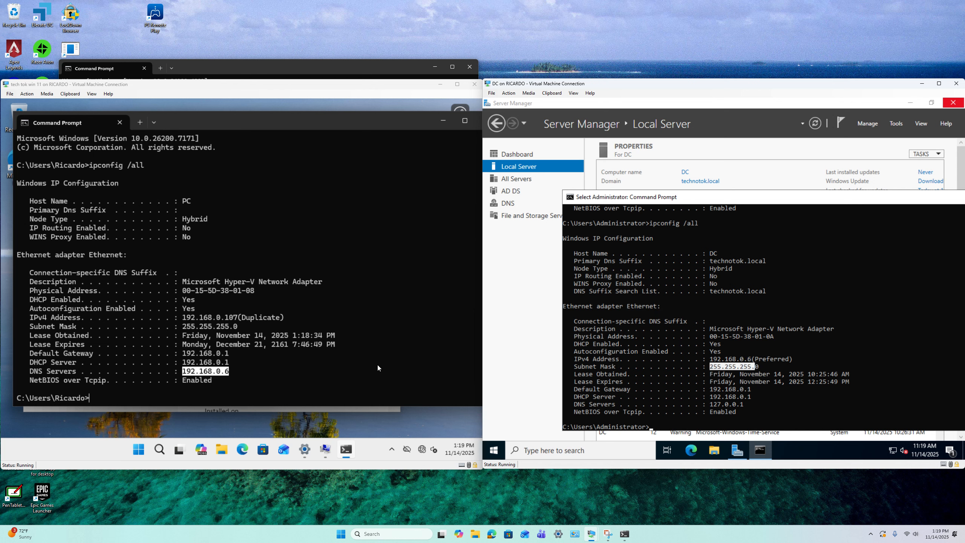
Check the virtual machine's subnet mask, IPv4 address and DNS server against the domain controller's, and close its Command Prompt
click(196, 330)
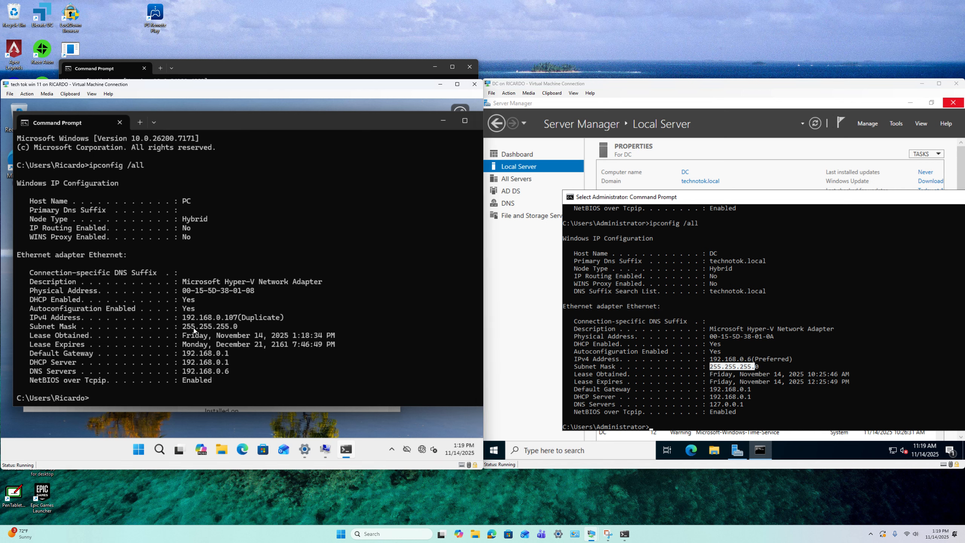
drag(184, 327, 285, 319)
click(286, 320)
drag(181, 372, 224, 372)
click(347, 156)
drag(417, 118, 375, 136)
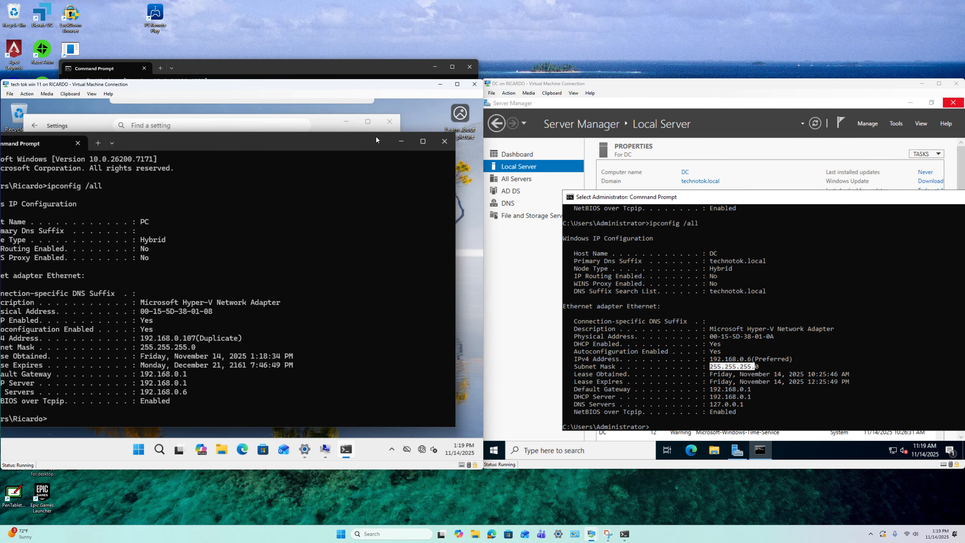
click(449, 140)
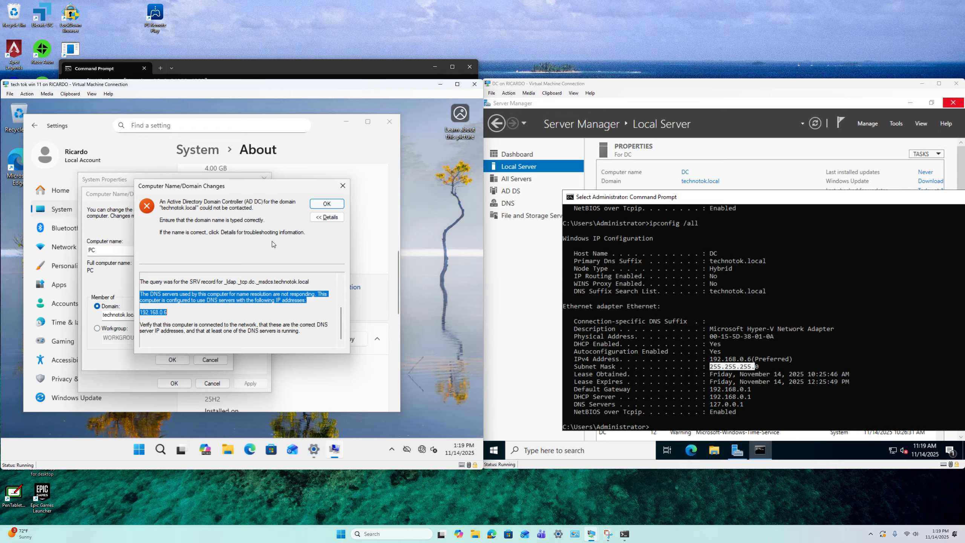
Dismiss the domain join error, retry joining technotok.local, and dismiss the resulting message
click(326, 204)
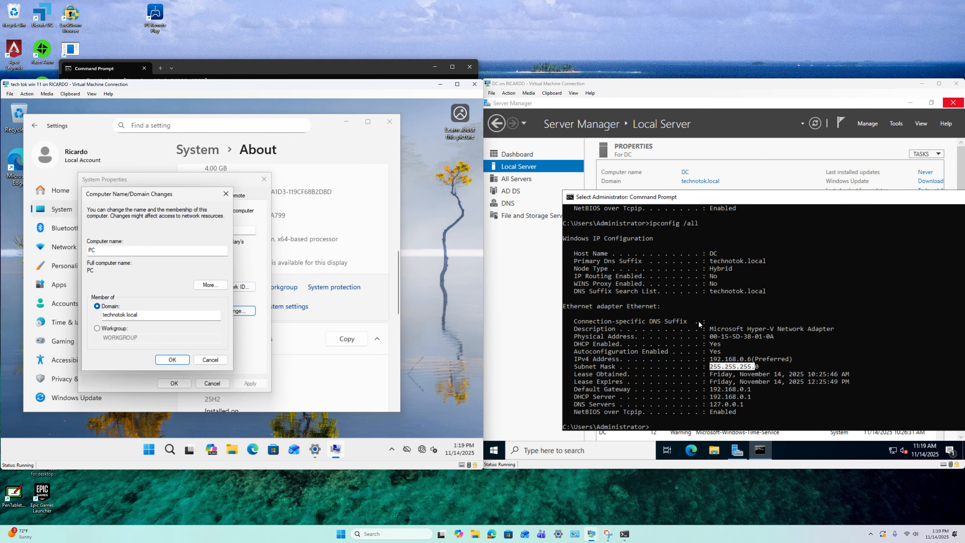
click(172, 359)
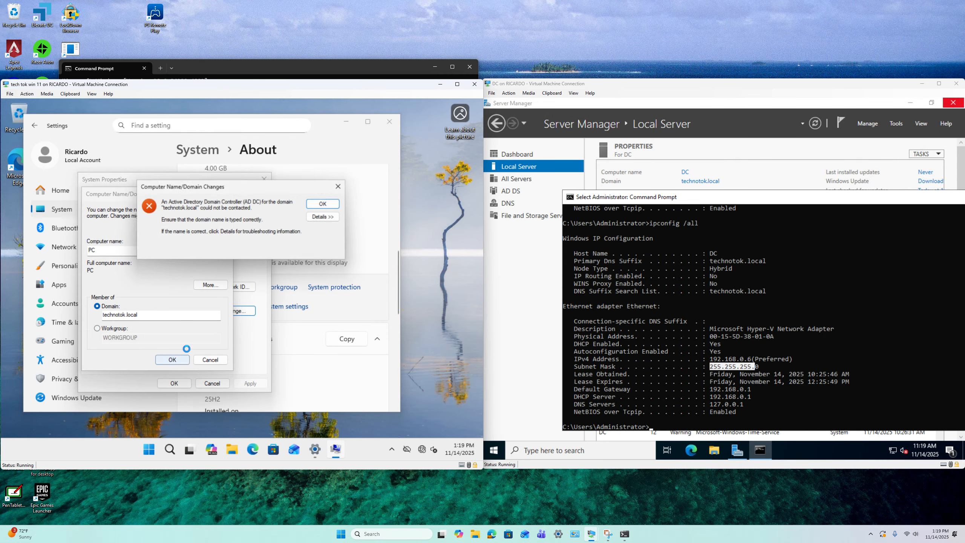
click(321, 205)
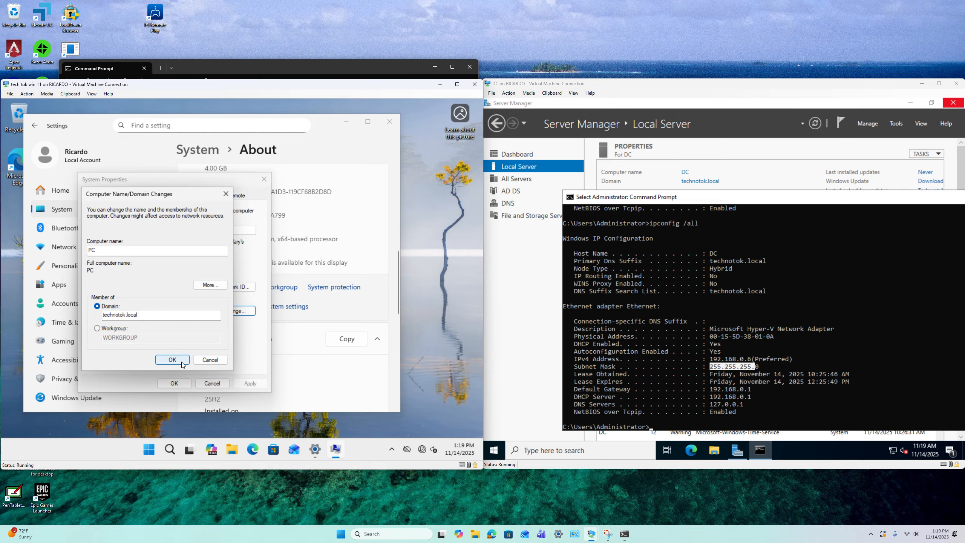
click(423, 453)
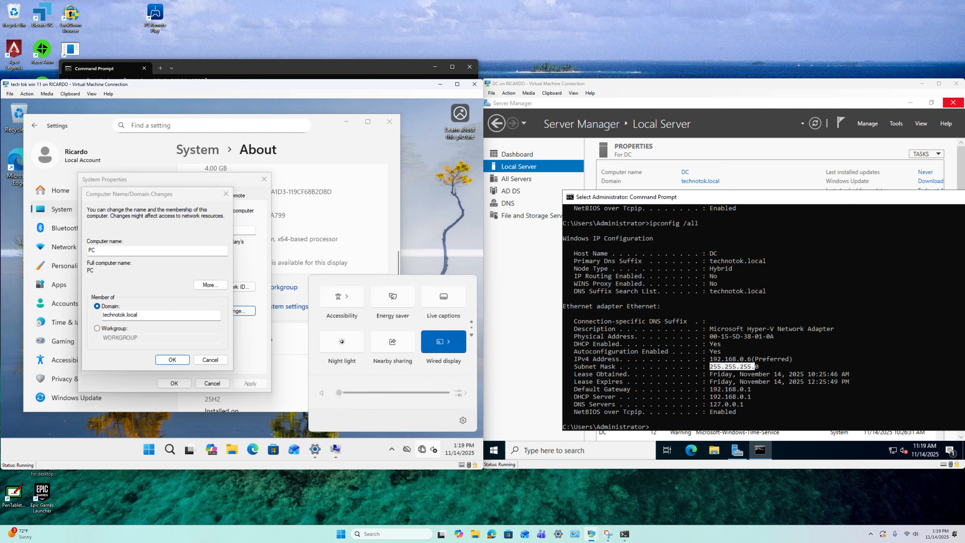
click(202, 344)
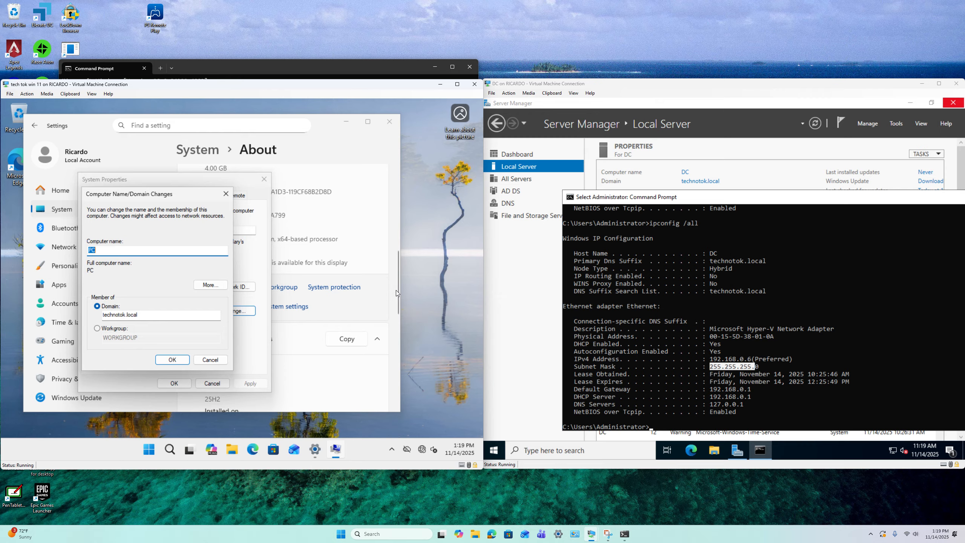
click(675, 203)
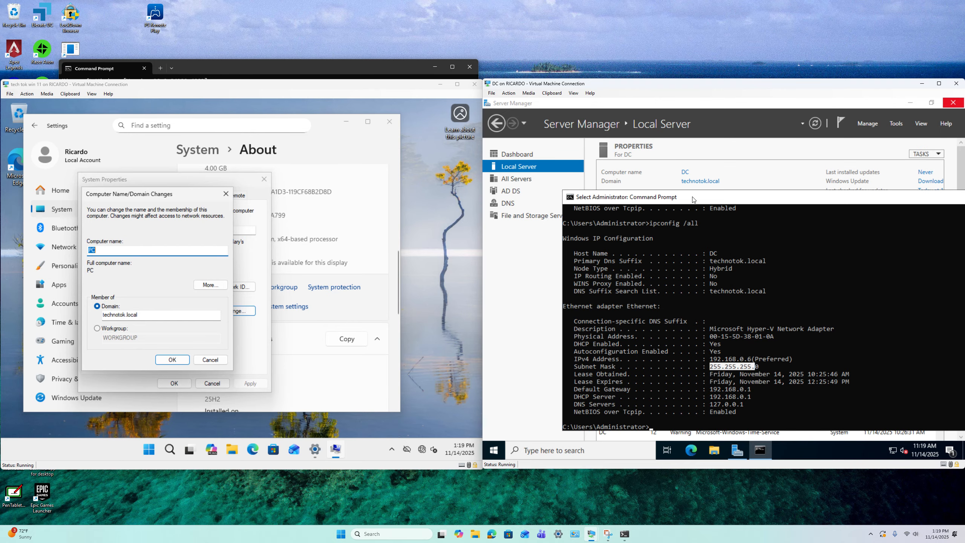
Close the domain controller's Command Prompt and switch its Ethernet adapter's IPv4 properties to a manually specified IP address
drag(694, 200, 622, 177)
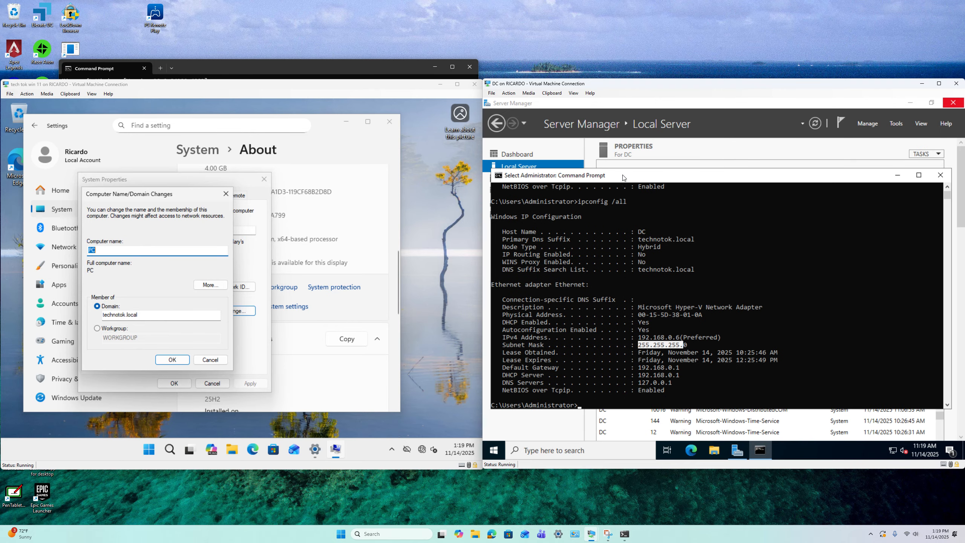
click(940, 175)
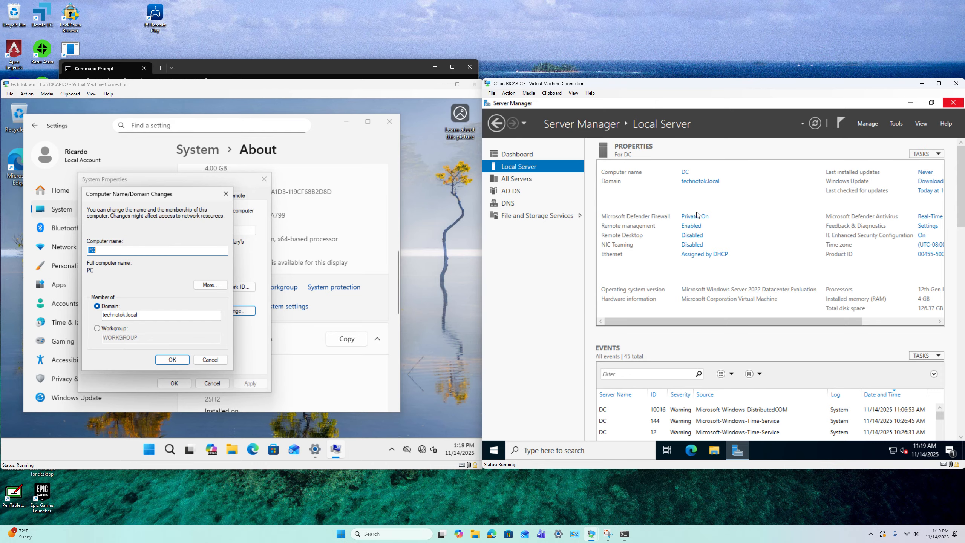
click(693, 257)
right_click(617, 200)
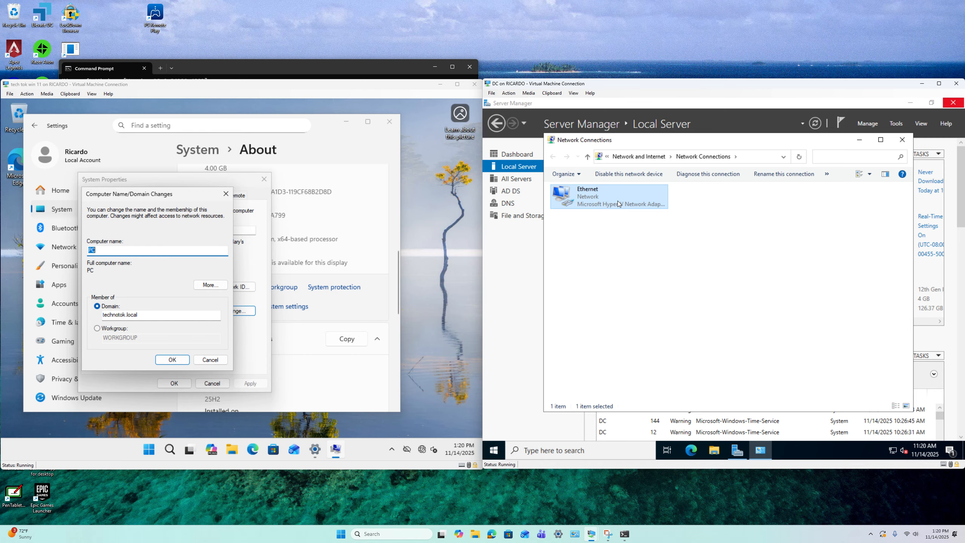
click(637, 290)
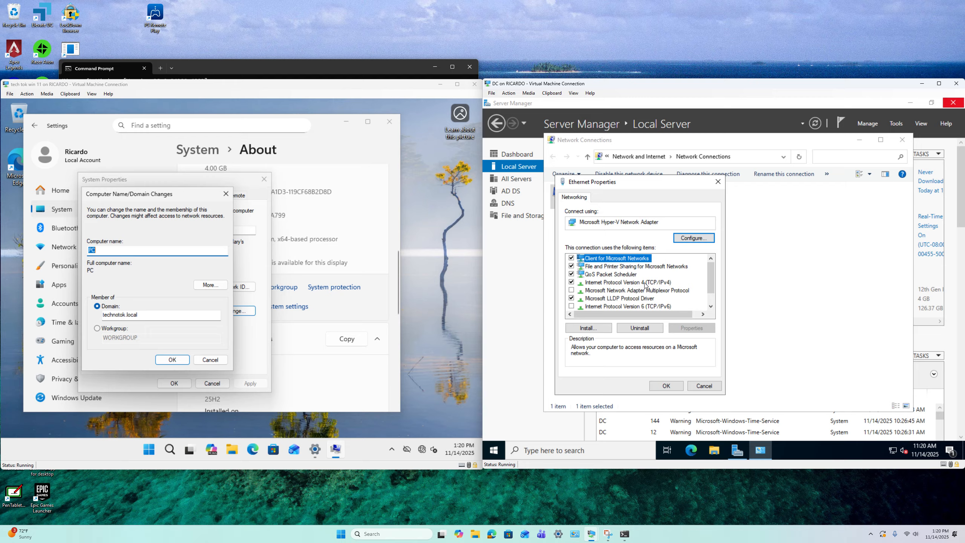
click(614, 283)
click(686, 330)
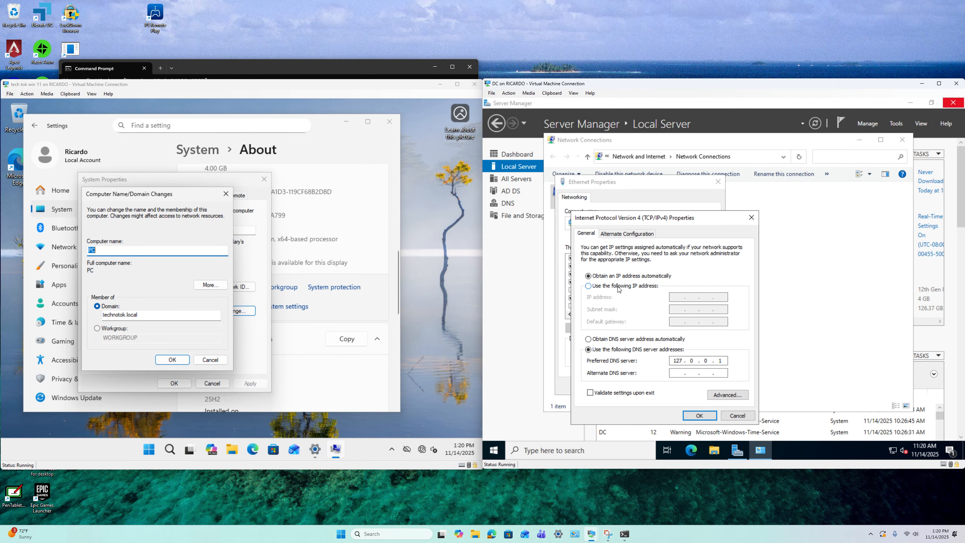
click(589, 286)
click(671, 301)
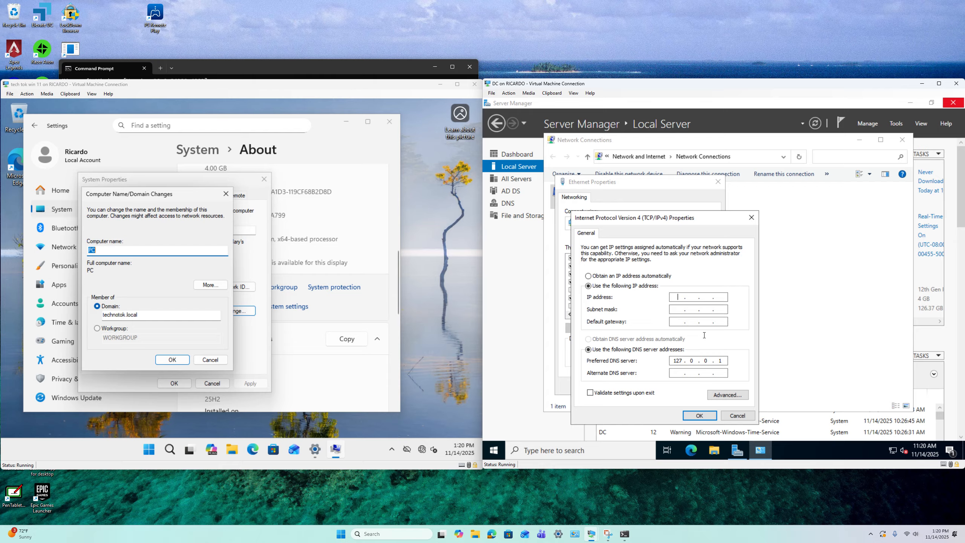
Run ipconfig /all in a new Command Prompt on the domain controller
click(497, 453)
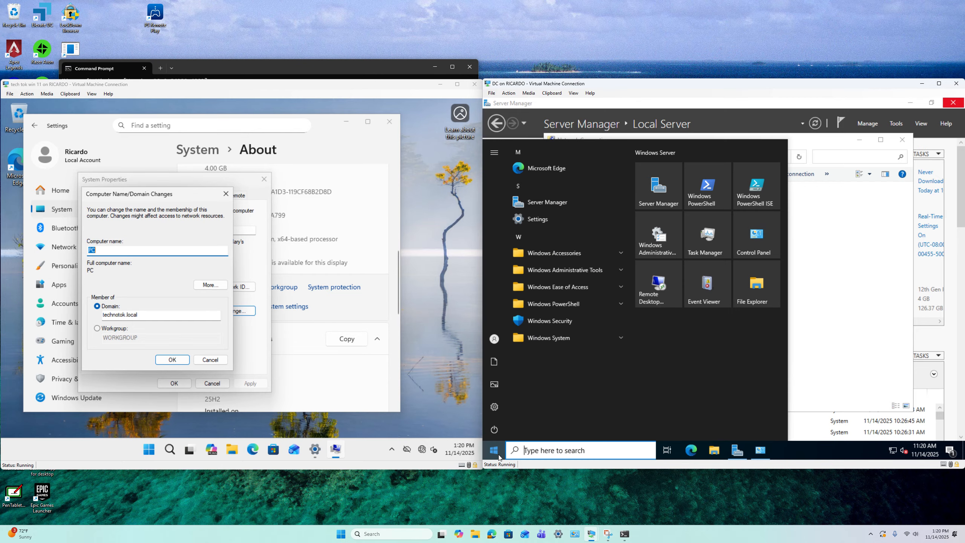
text(cmd)
key(Return)
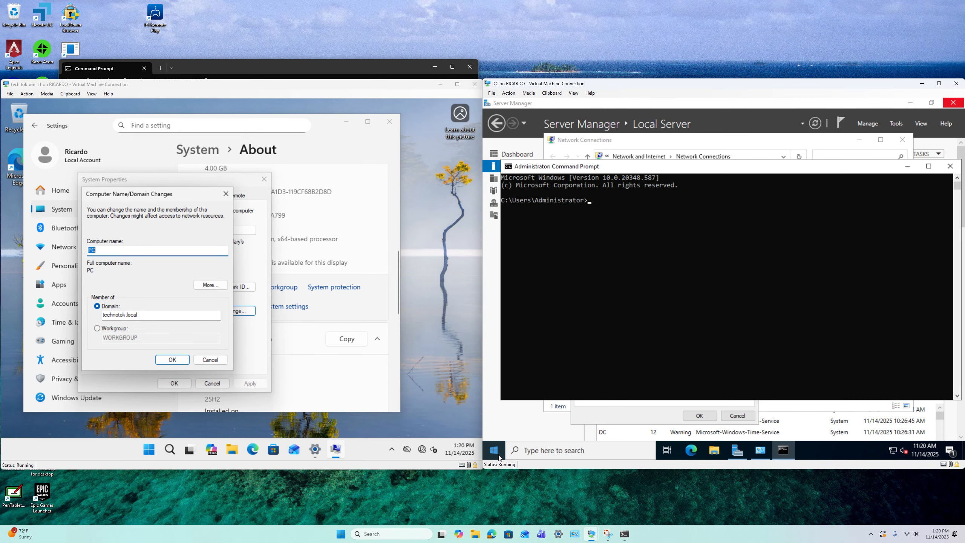
text(ipconfig /all)
key(Return)
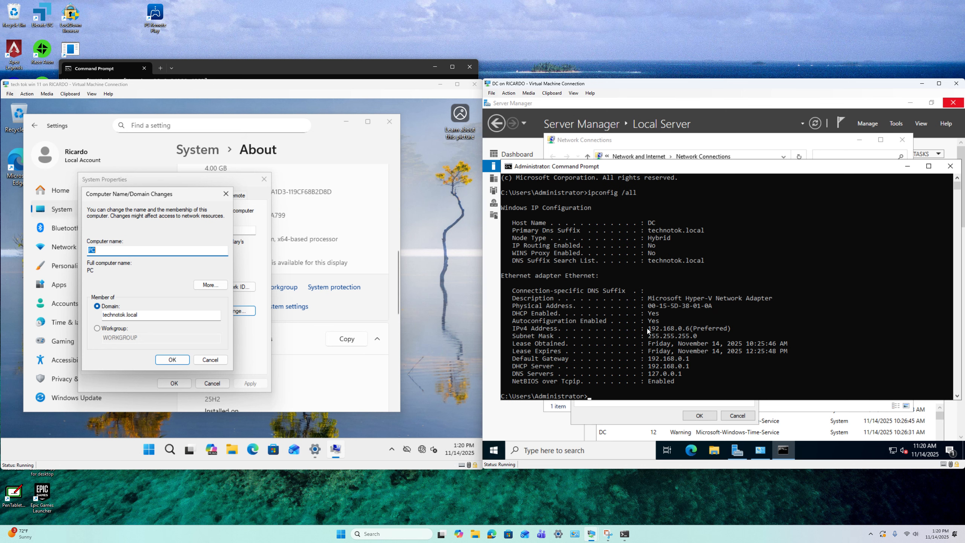
Copy the IPv4 address 192.168.0.6 from the ipconfig output into the domain controller's static IP address setting
drag(650, 333, 689, 333)
key(ctrl+c)
click(635, 416)
key(ctrl+v)
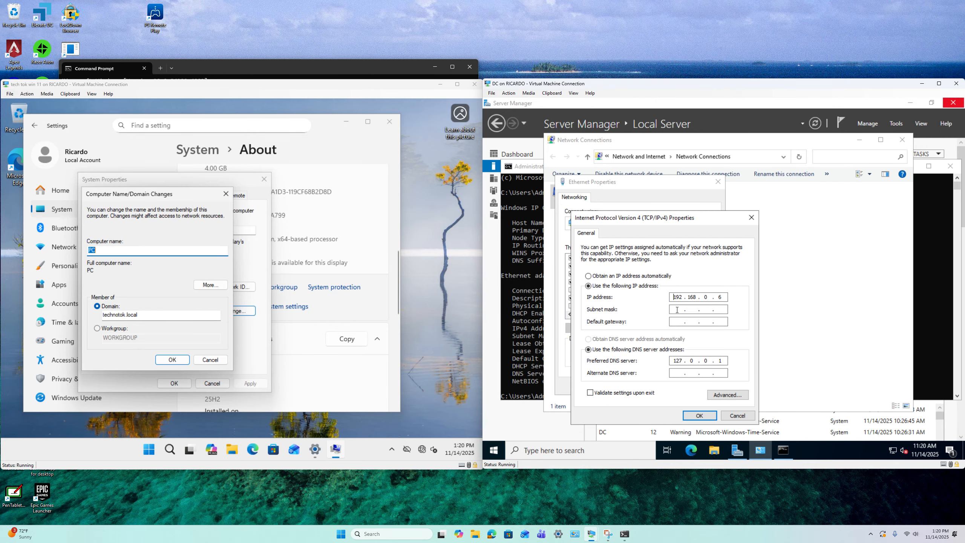
Copy the subnet mask 255.255.255.0 from the ipconfig output into the domain controller's IPv4 settings
click(526, 360)
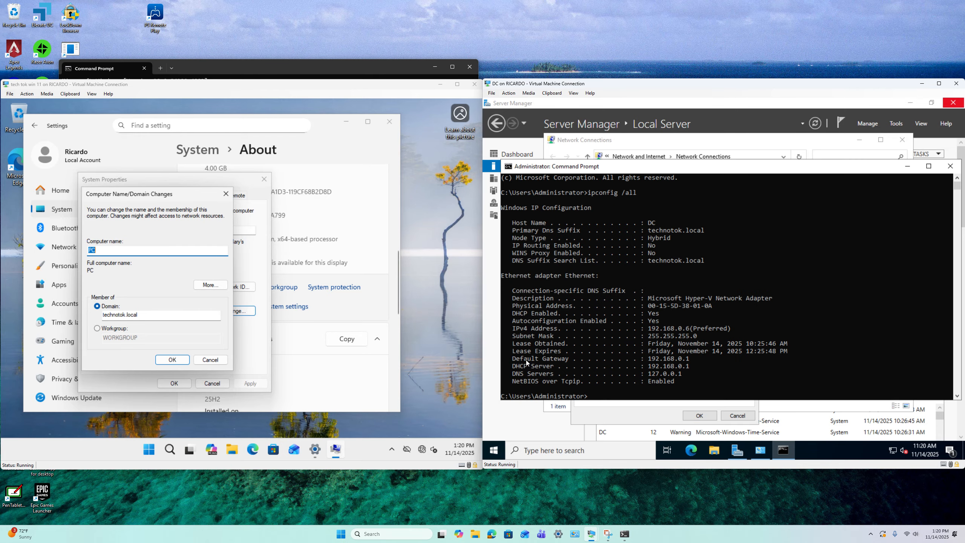
drag(649, 337, 694, 338)
key(ctrl+c)
click(617, 411)
click(674, 309)
key(ctrl+v)
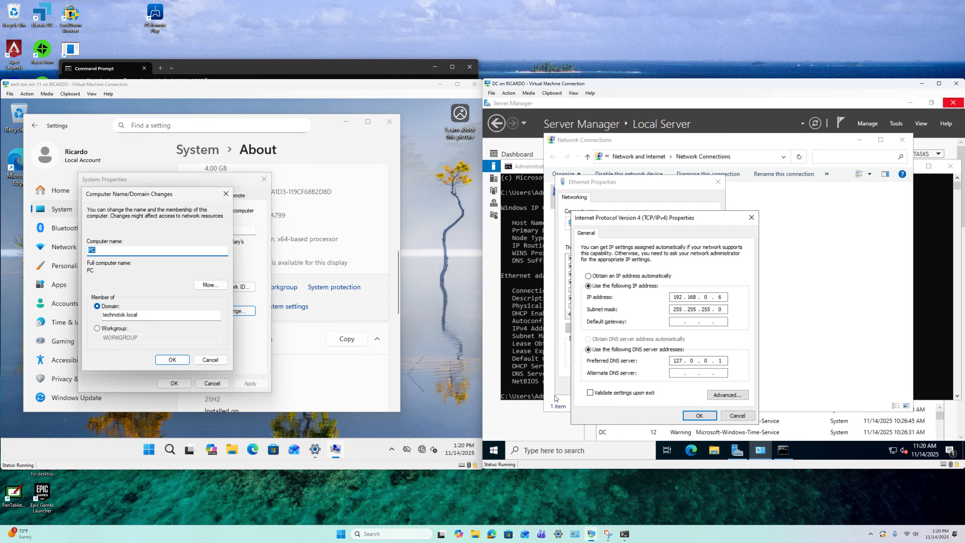
Copy the default gateway 192.168.0.1 from the ipconfig output into the domain controller's IPv4 settings
click(533, 370)
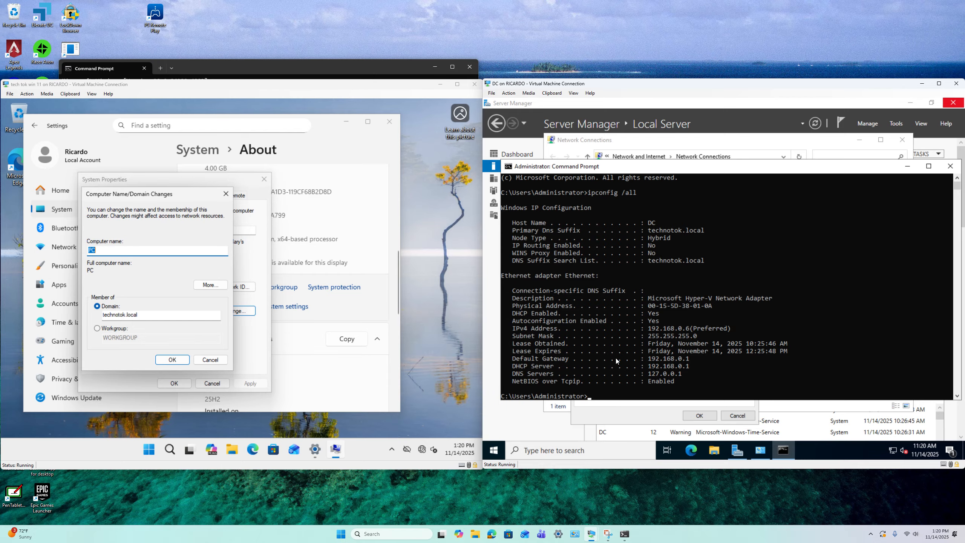
drag(650, 362, 689, 362)
key(ctrl+c)
click(638, 413)
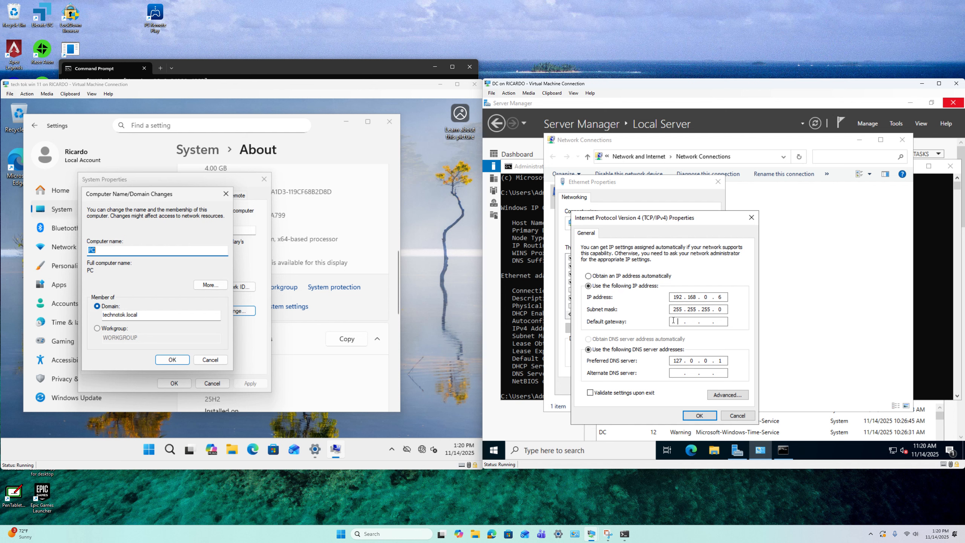
key(ctrl+v)
Test the domain controller's internet access in Edge by searching for gfhfgh and gdbfxh, and close the browser
click(689, 450)
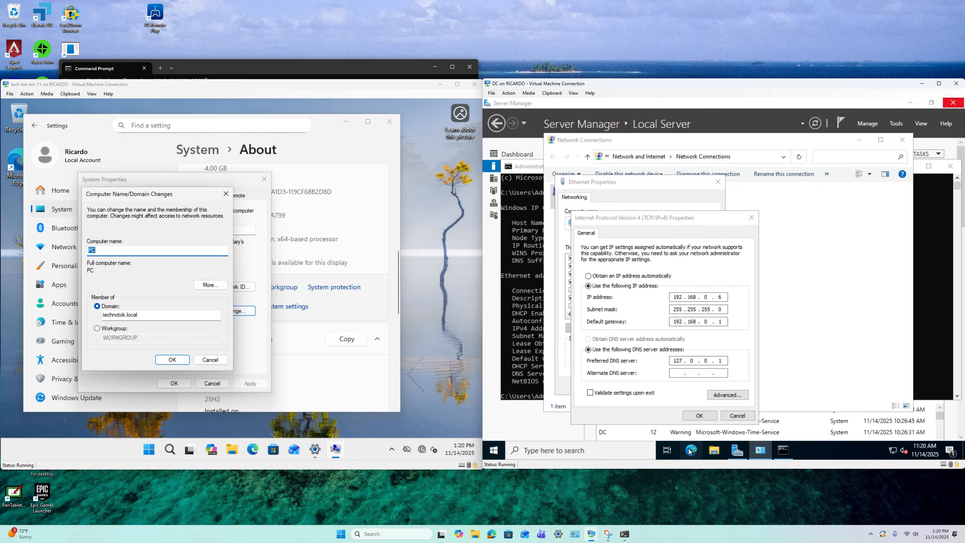
text(gfhfgh)
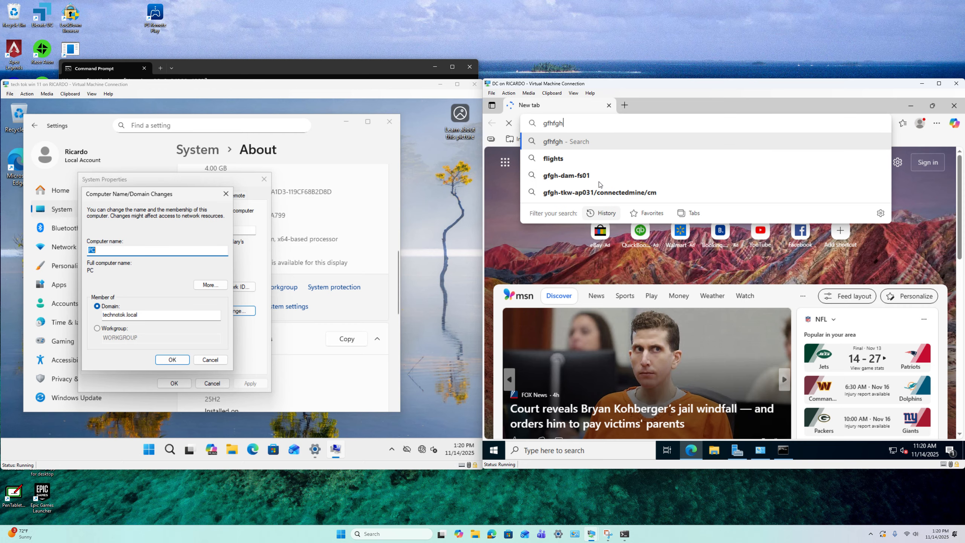
key(Return)
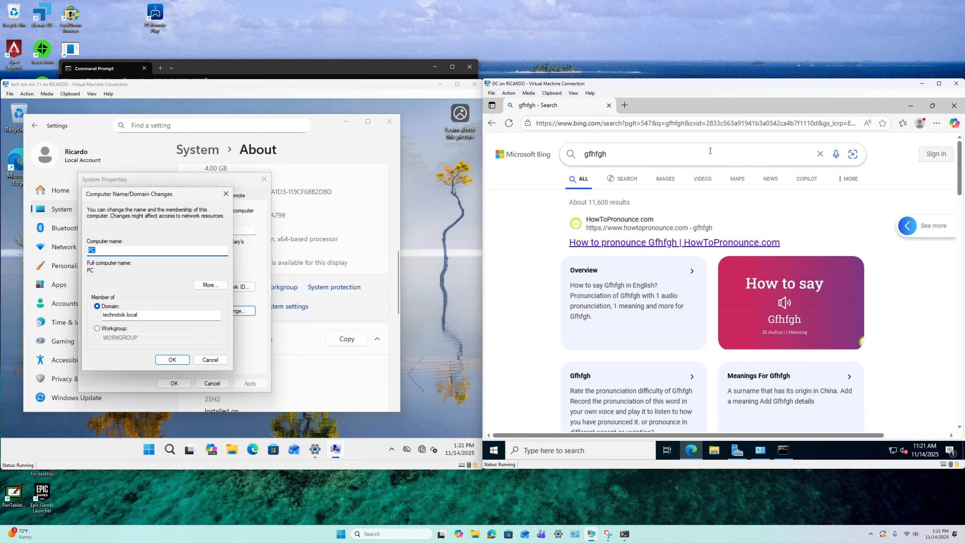
click(641, 121)
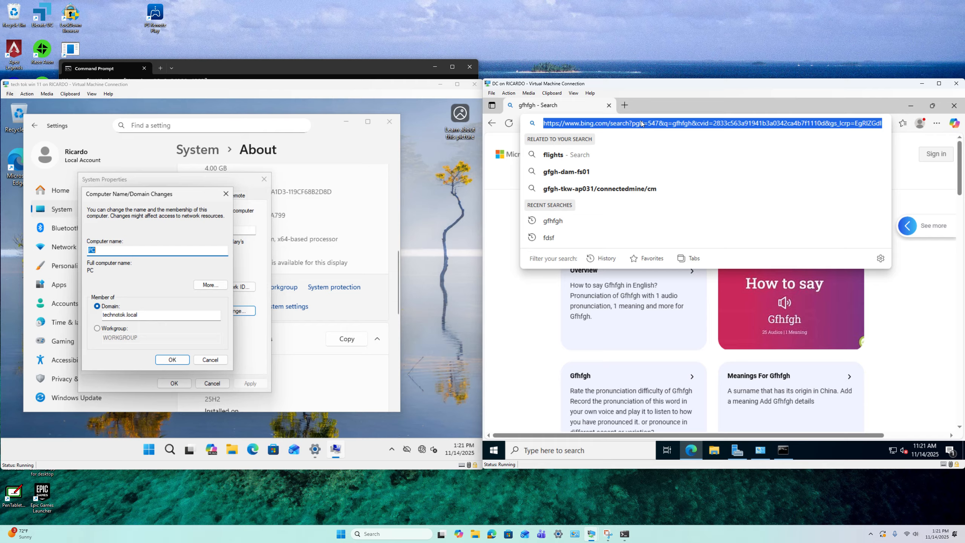
text(gdbfxh)
key(Return)
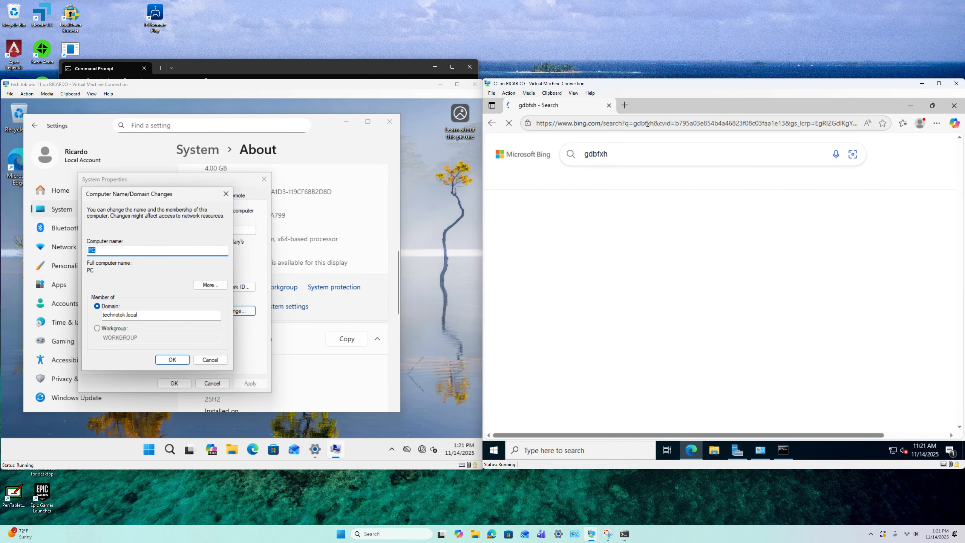
click(629, 122)
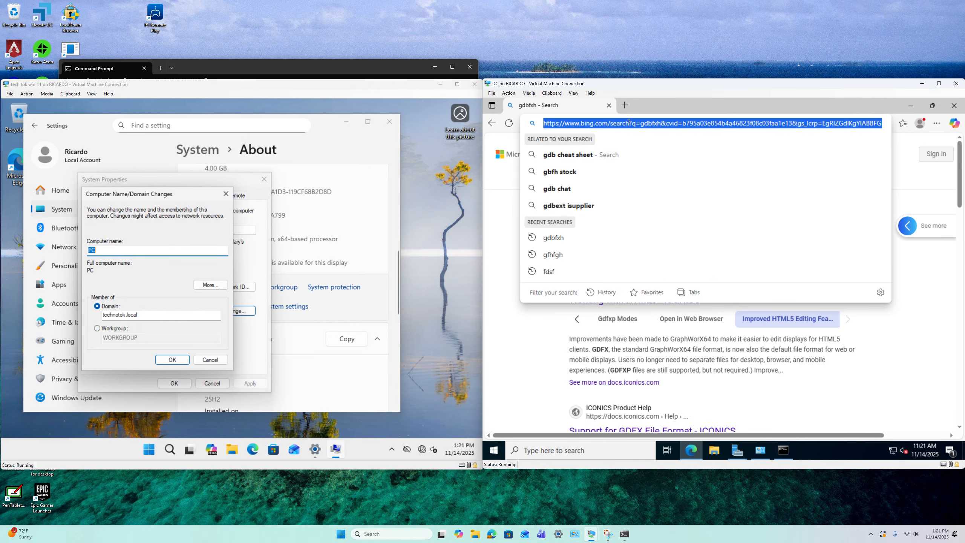
key(Escape)
click(962, 108)
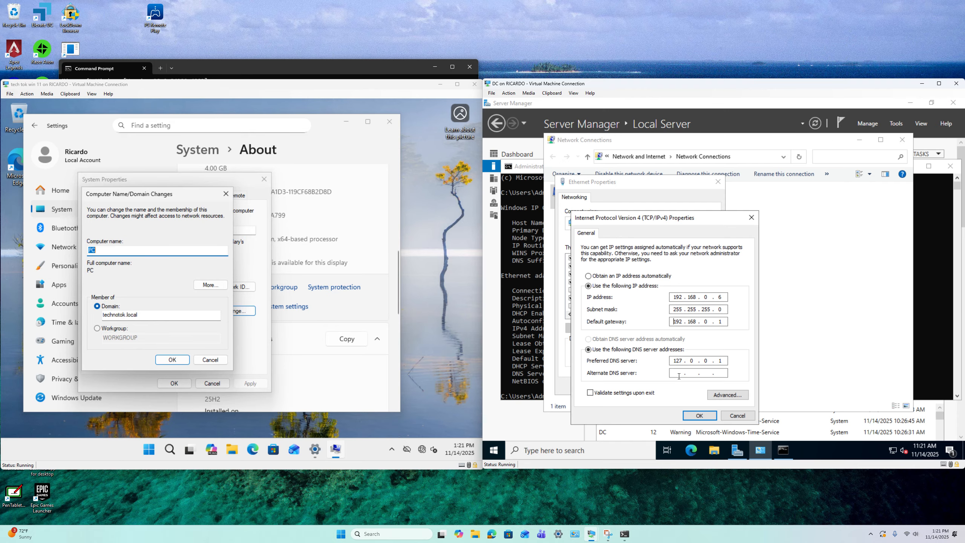
Check the static IPv4 values against the ipconfig output, apply them and close the Ethernet adapter's properties
double_click(674, 298)
click(534, 314)
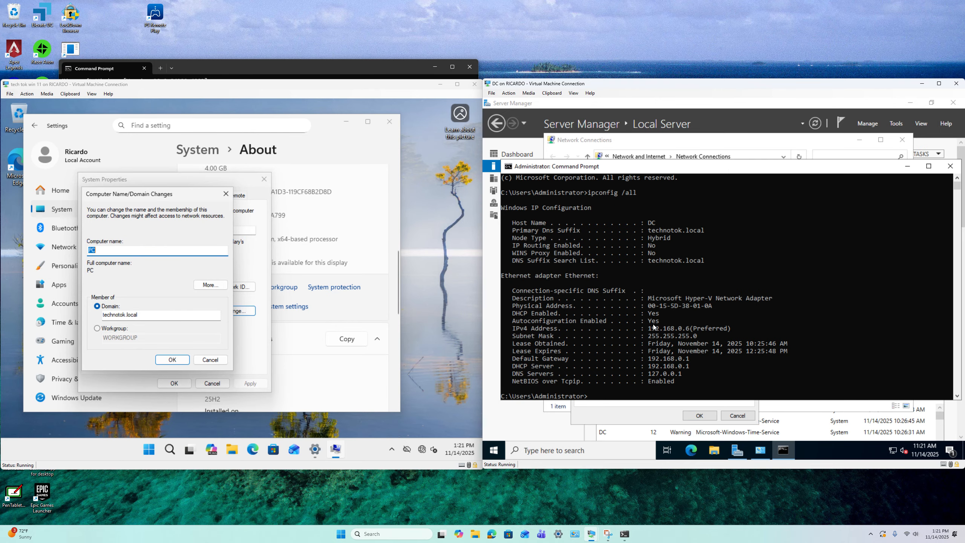
click(783, 450)
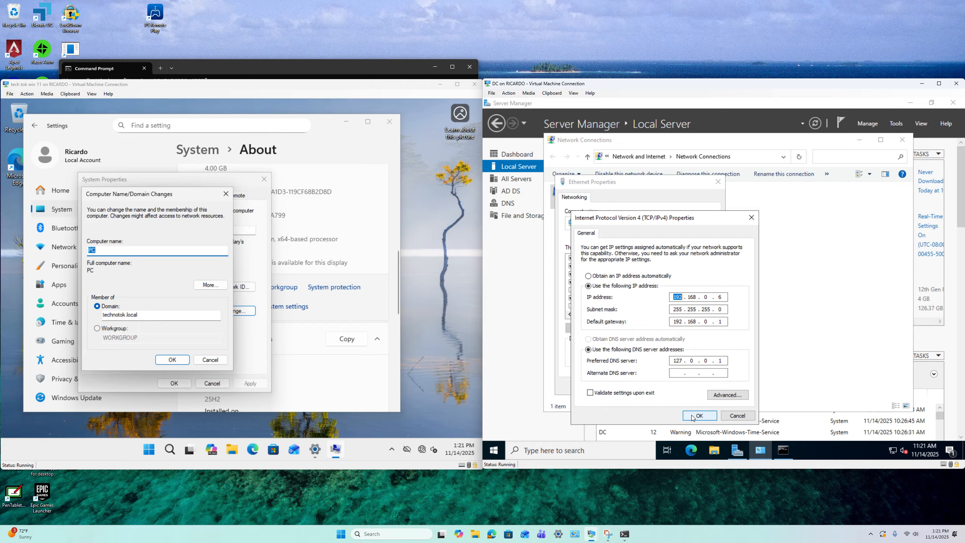
key(alt+Tab)
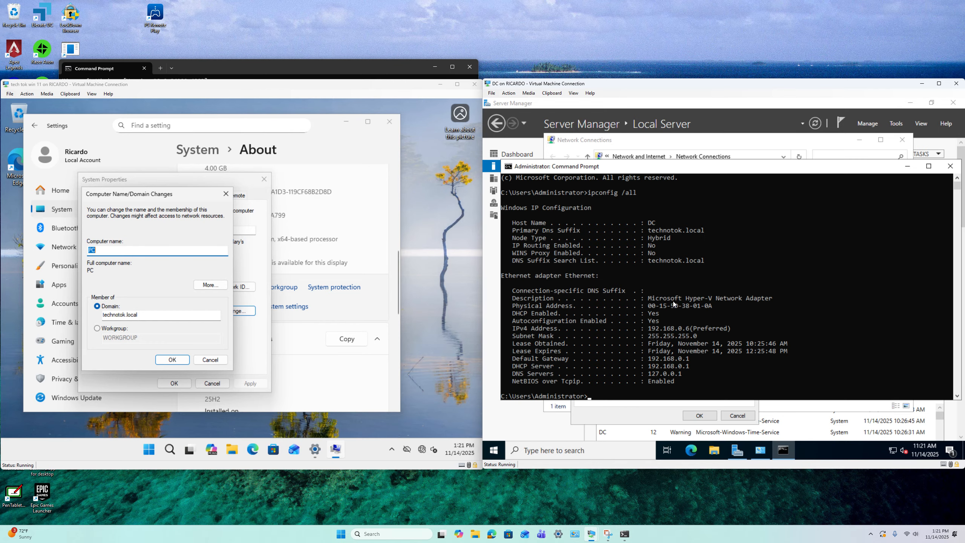
click(630, 411)
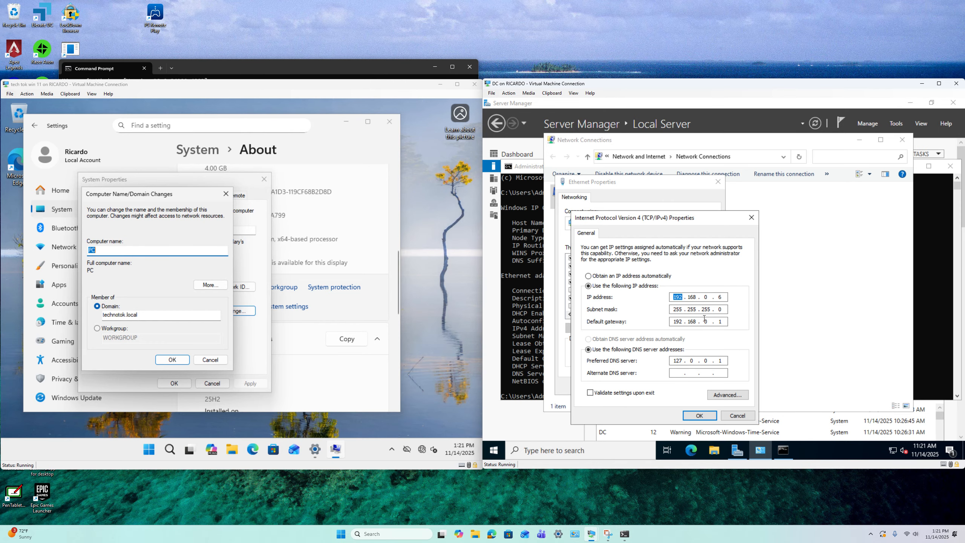
click(699, 415)
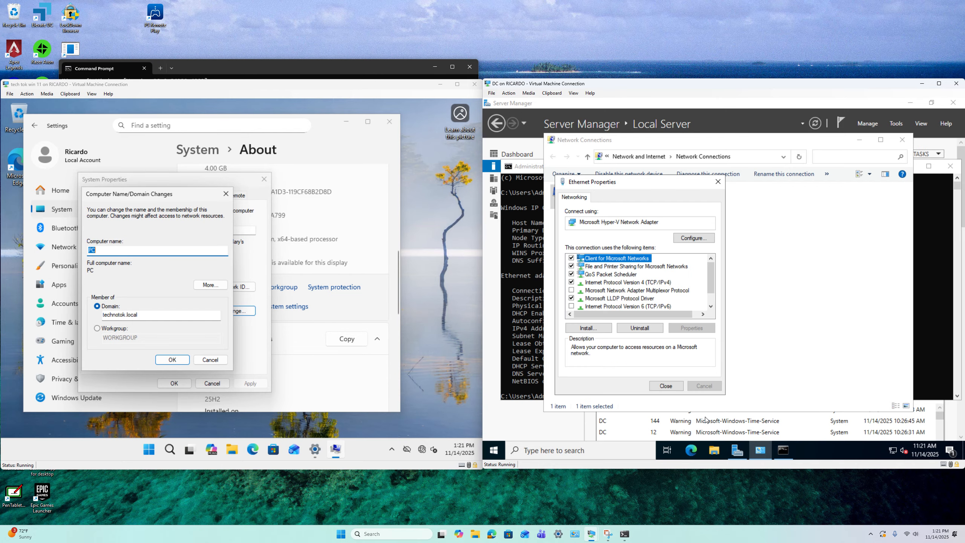
click(665, 386)
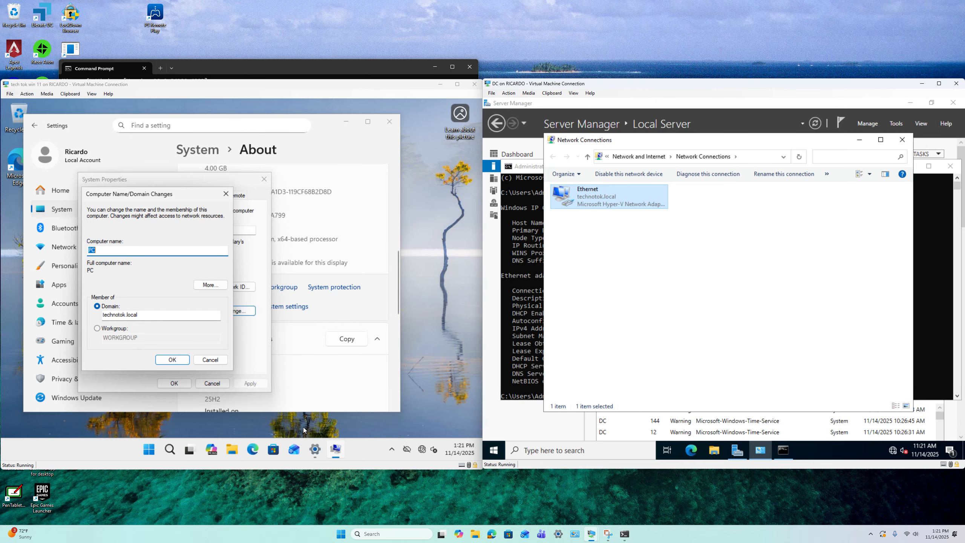
Open Command Prompt in the Windows 11 virtual machine and ping the domain controller at 192.168.0.6
click(138, 444)
click(149, 450)
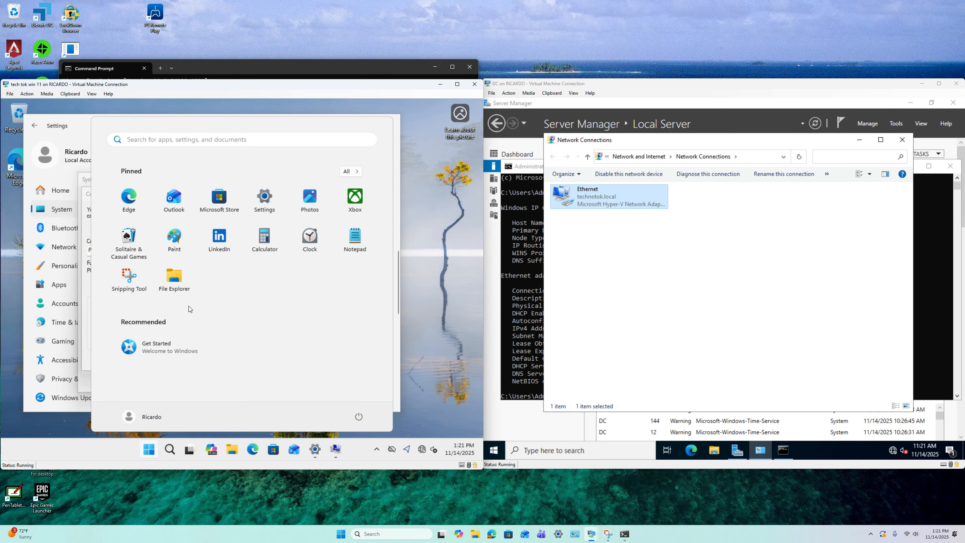
text(cmd)
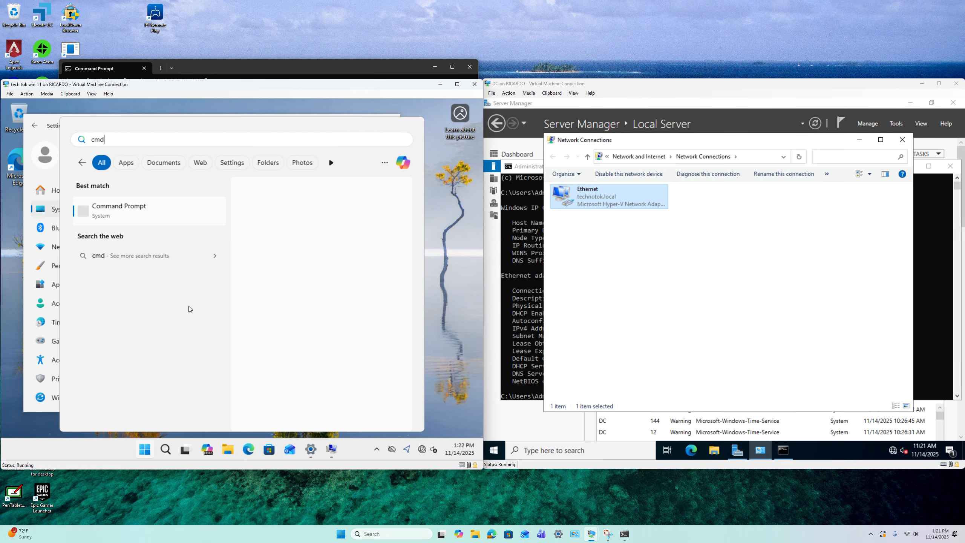
key(Return)
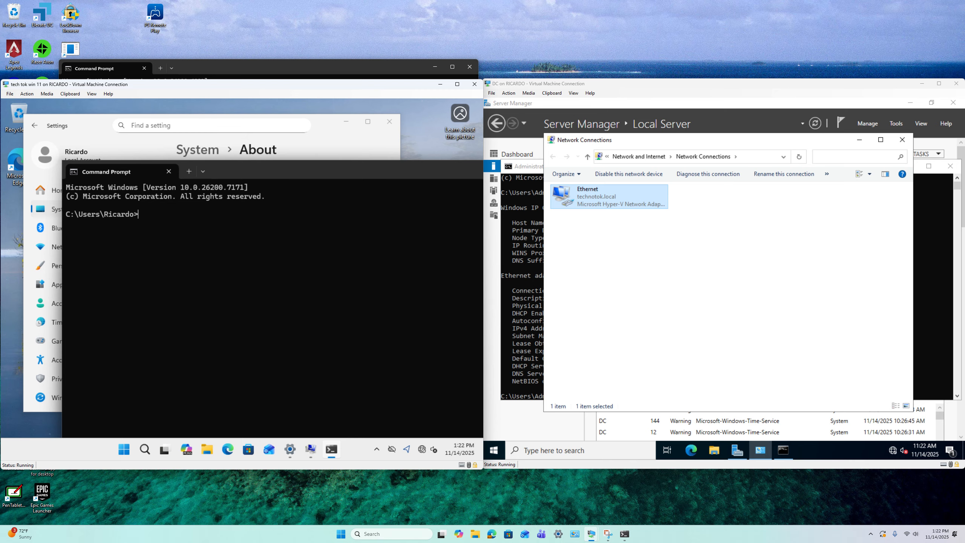
text(ping 192.168.0.6)
key(Return)
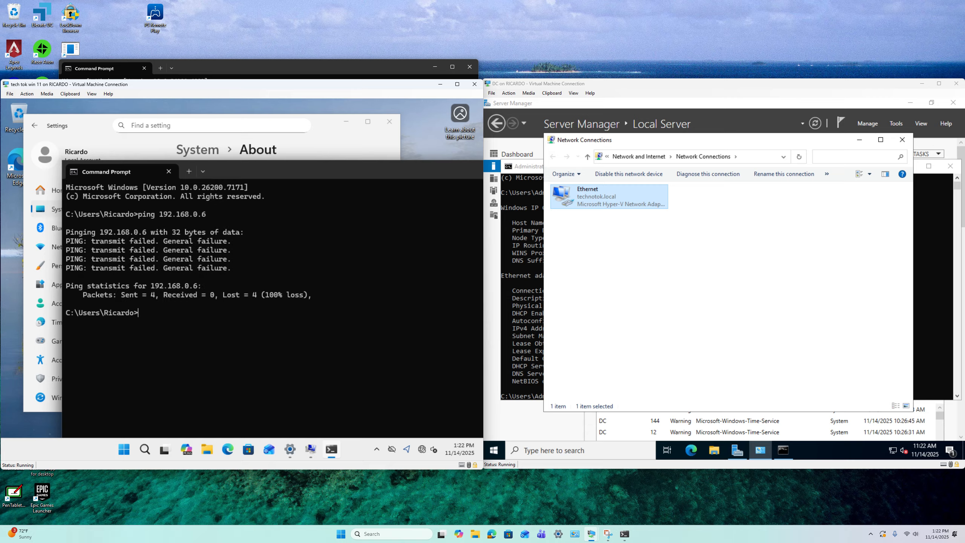
Ping technotok.local from the Windows 11 virtual machine
text(ping)
text(technotok.local)
key(Return)
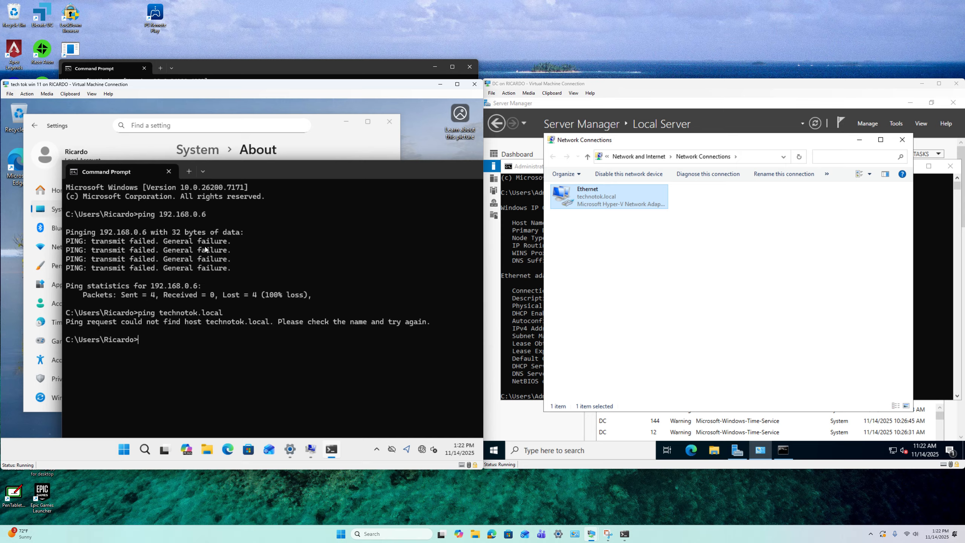
Return to the virtual machine's domain change dialog and try twice to join technotok.local, dismissing the first error
click(319, 144)
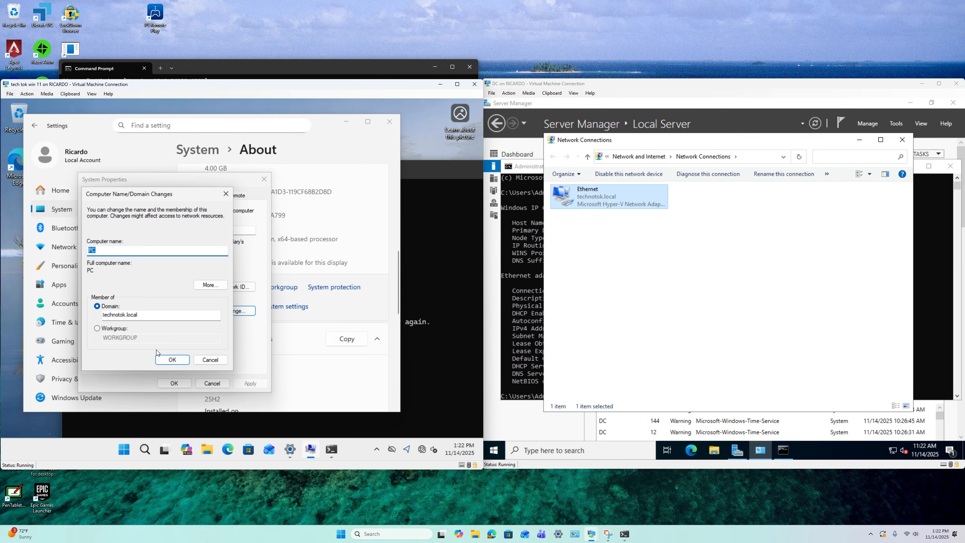
click(167, 359)
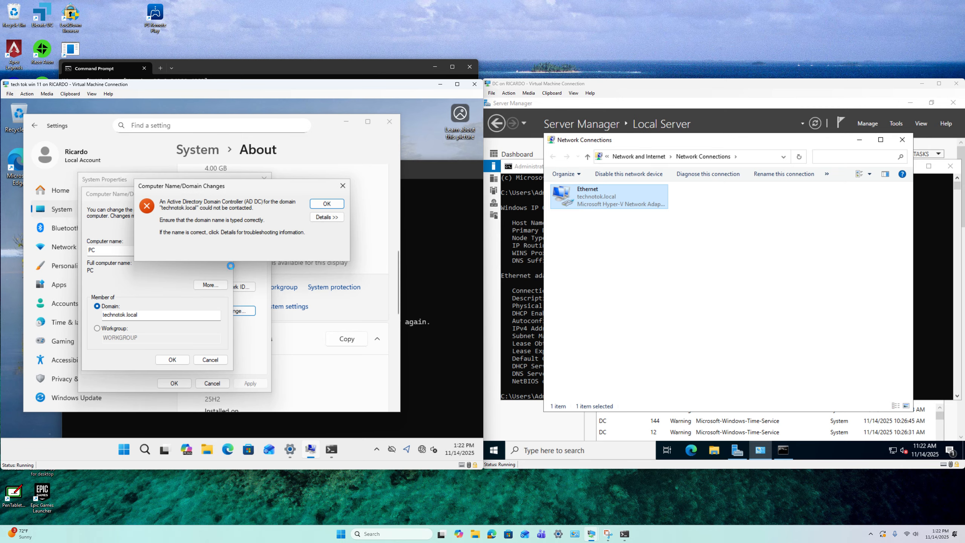
click(314, 202)
click(172, 359)
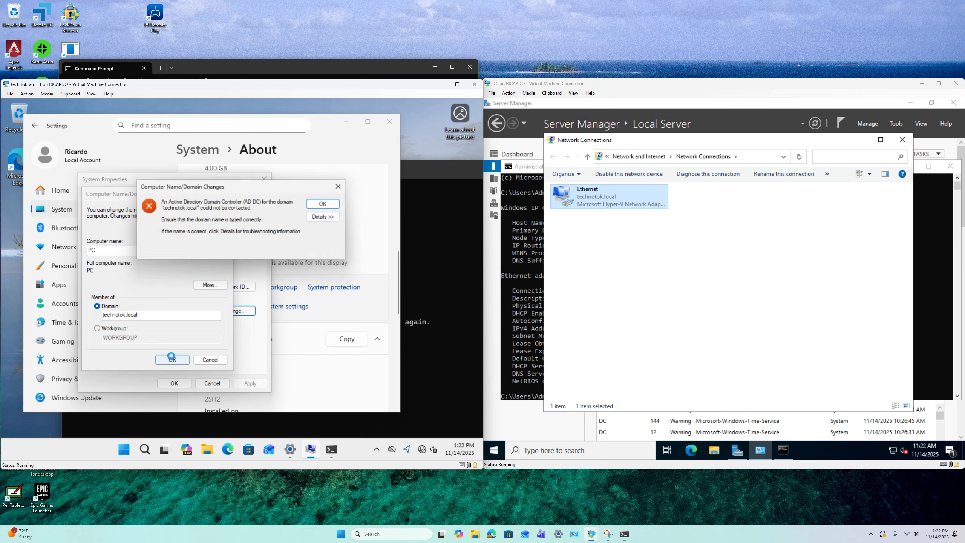
Dismiss the domain join error and close the domain change dialog, System Properties and Settings in the Windows 11 virtual machine
click(334, 205)
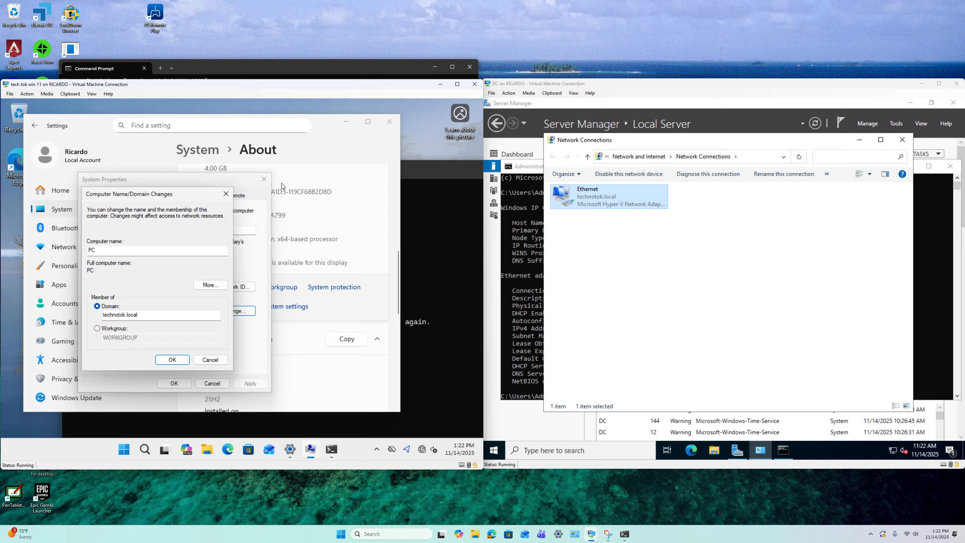
click(225, 194)
click(214, 383)
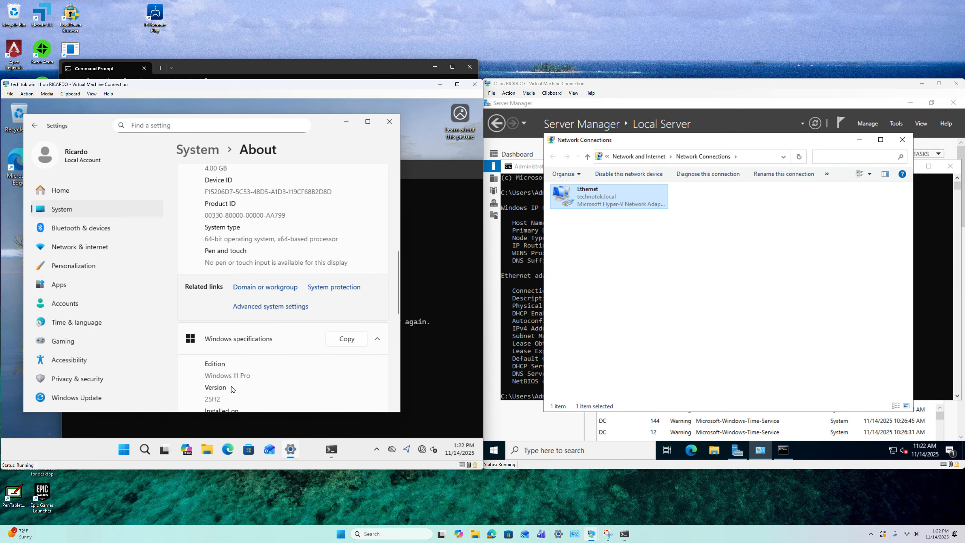
drag(387, 113, 391, 98)
click(387, 106)
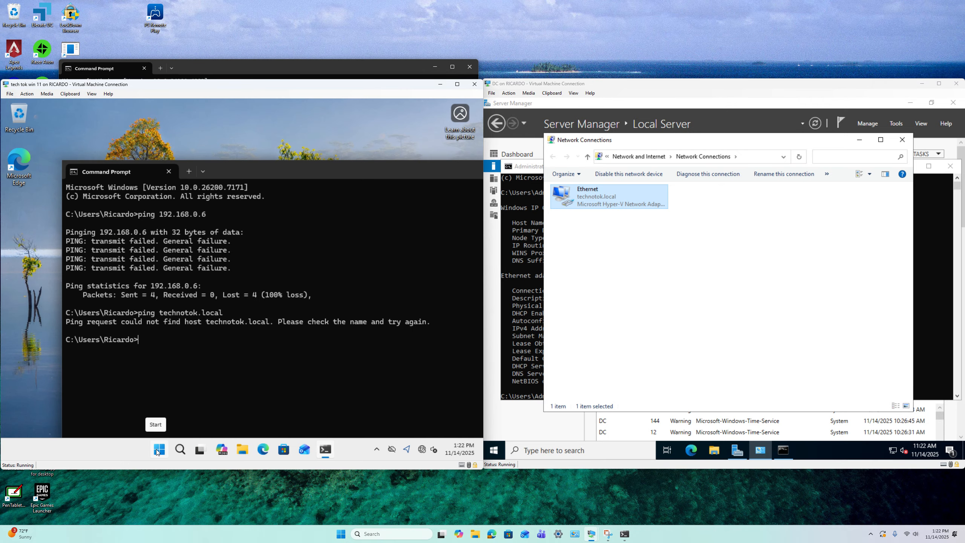
Open the Windows 11 virtual machine's Network Connections through Control Panel's Network and Sharing Center
click(157, 450)
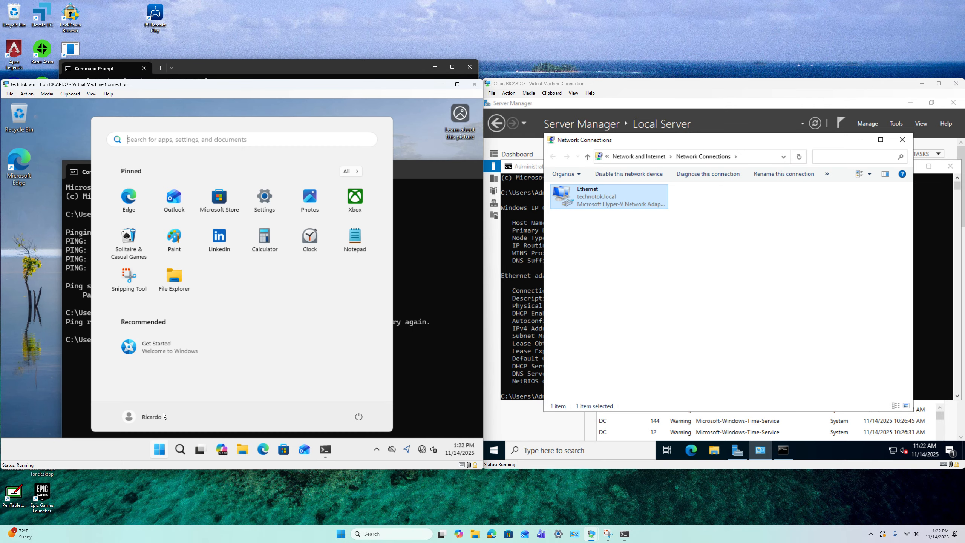
click(256, 204)
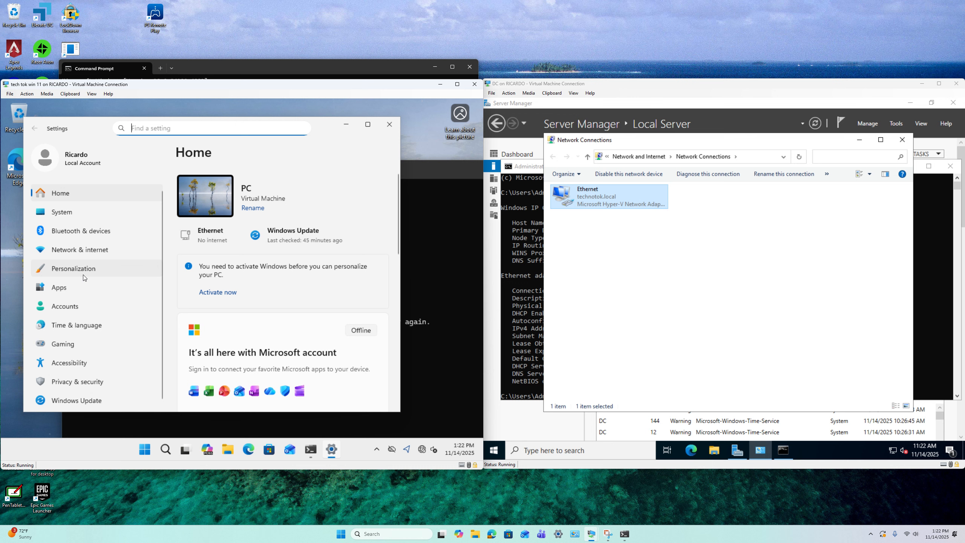
key(super)
text(con)
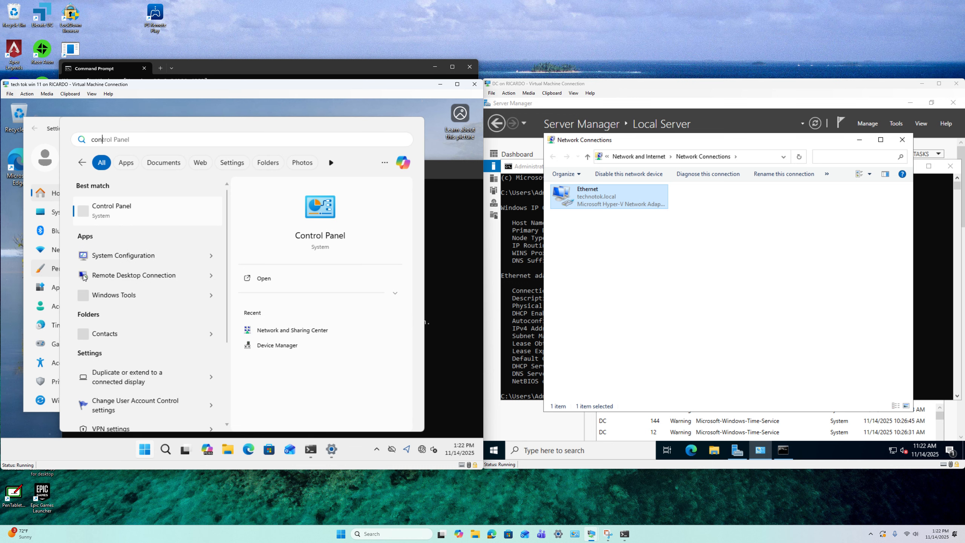
key(Return)
click(145, 259)
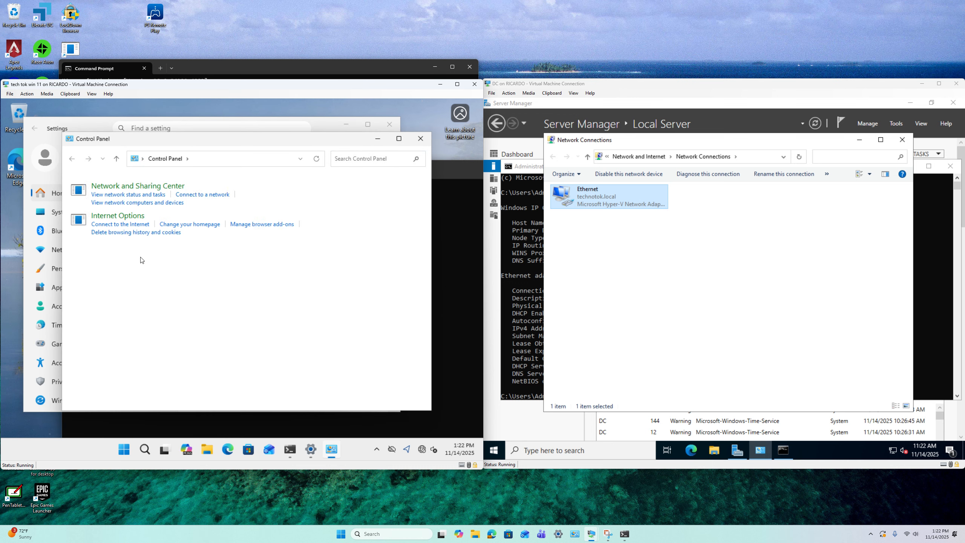
click(217, 188)
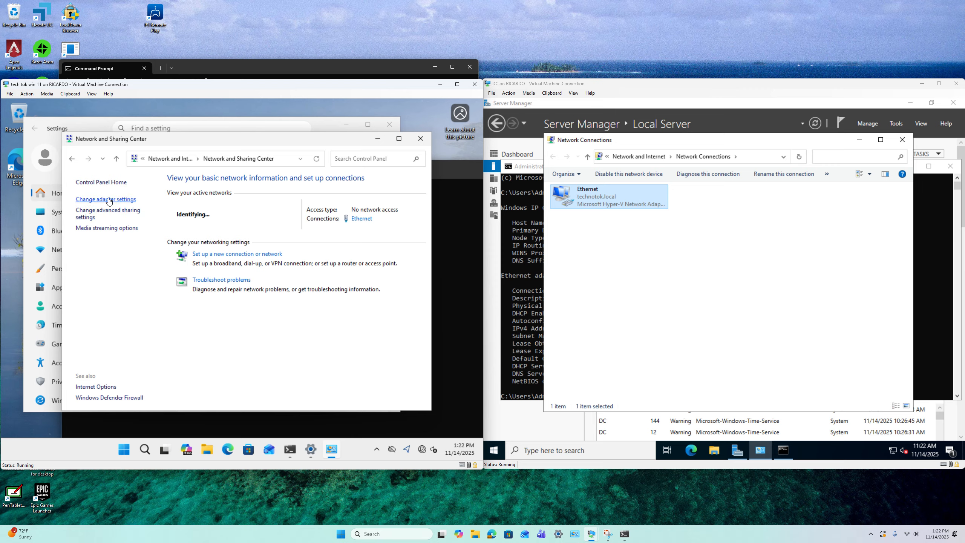
click(105, 198)
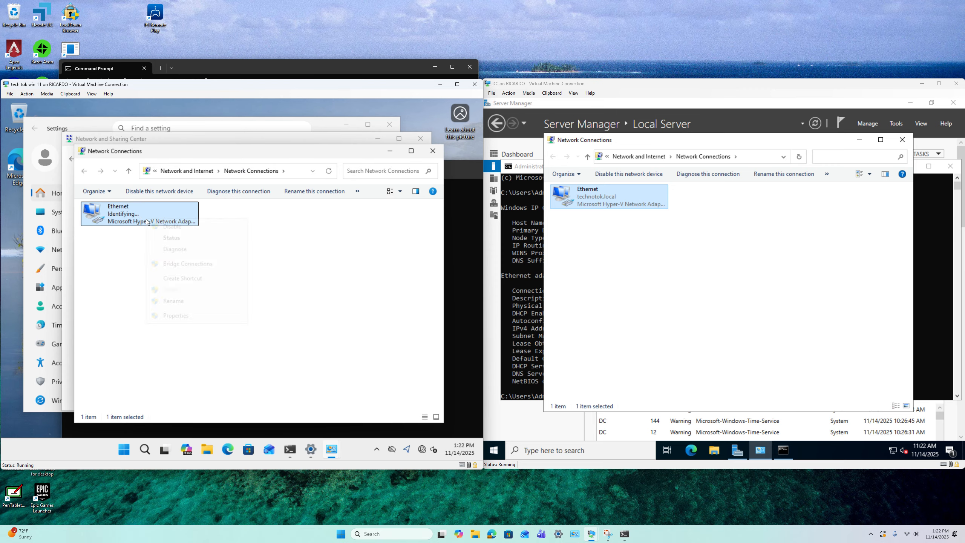
Review the Ethernet adapter's TCP/IPv4 address and DNS settings in the Windows 11 virtual machine, then close its properties
right_click(145, 218)
click(191, 316)
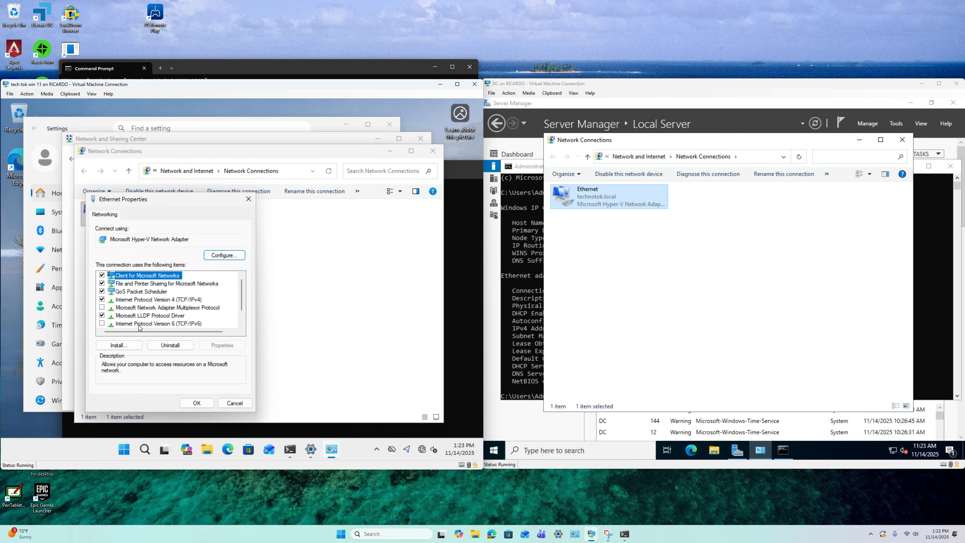
click(159, 300)
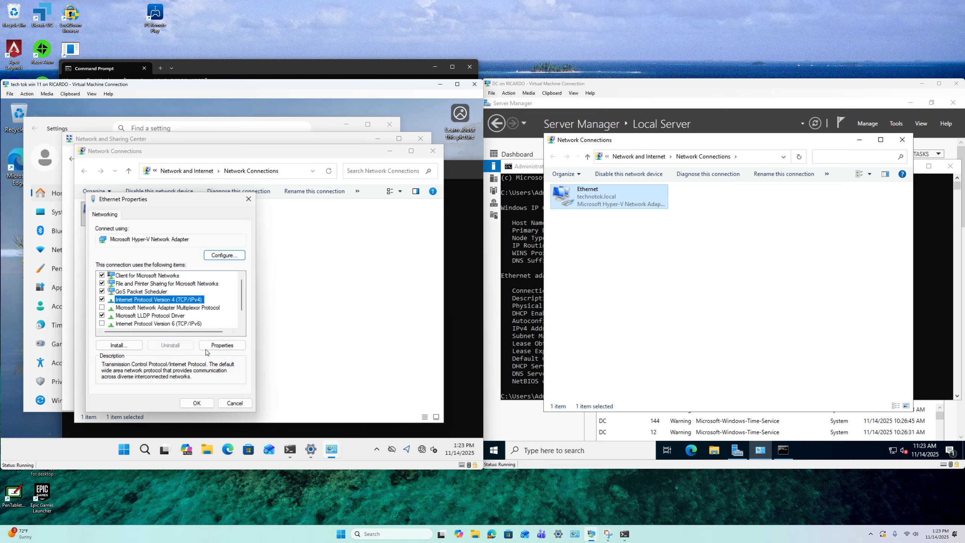
click(207, 346)
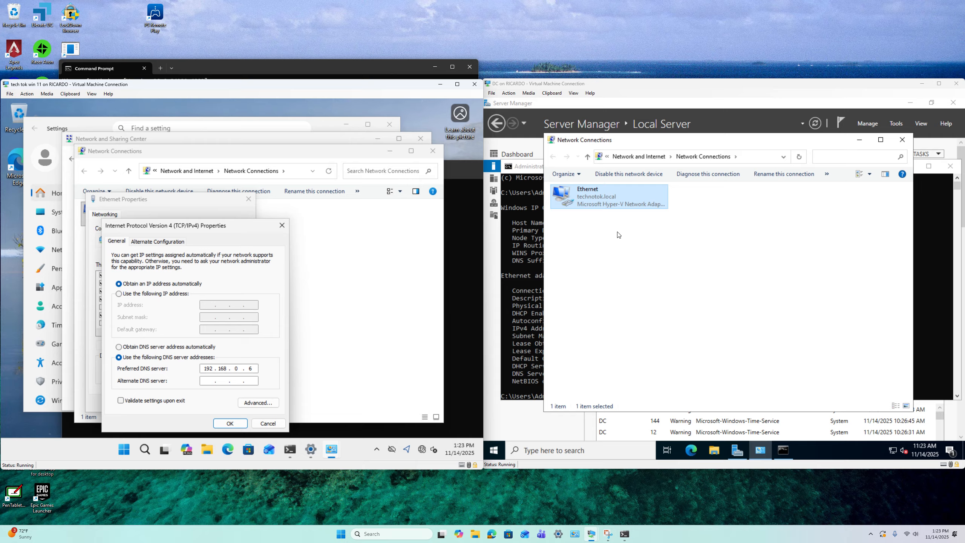
click(232, 423)
click(201, 404)
Ping 192.168.0.6 again from the Windows 11 virtual machine and highlight the reason given in the reply
click(452, 367)
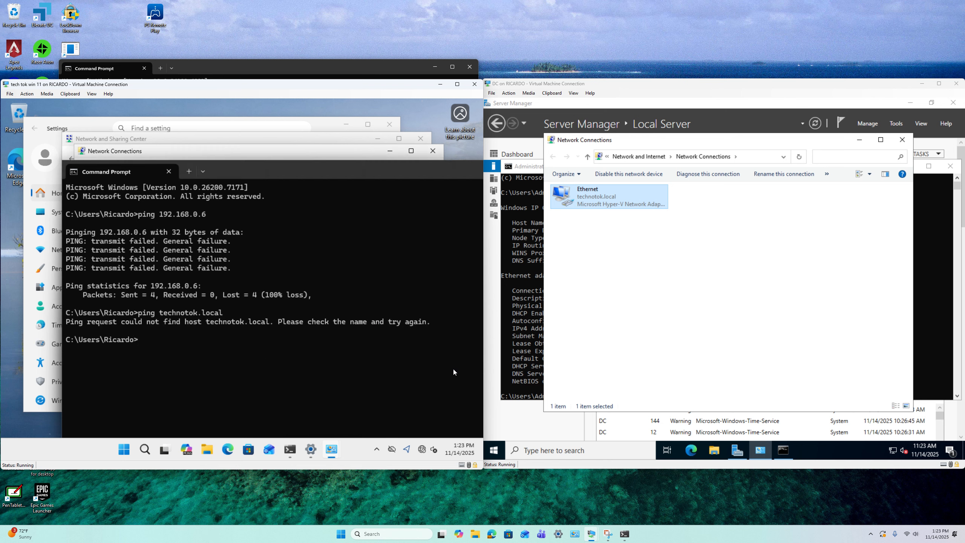
key(Up)
key(Up)
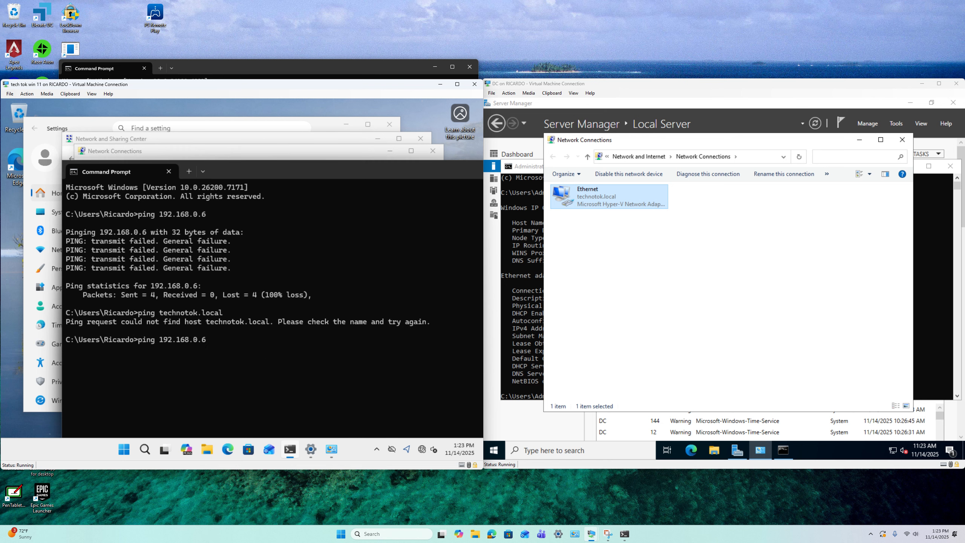
key(Return)
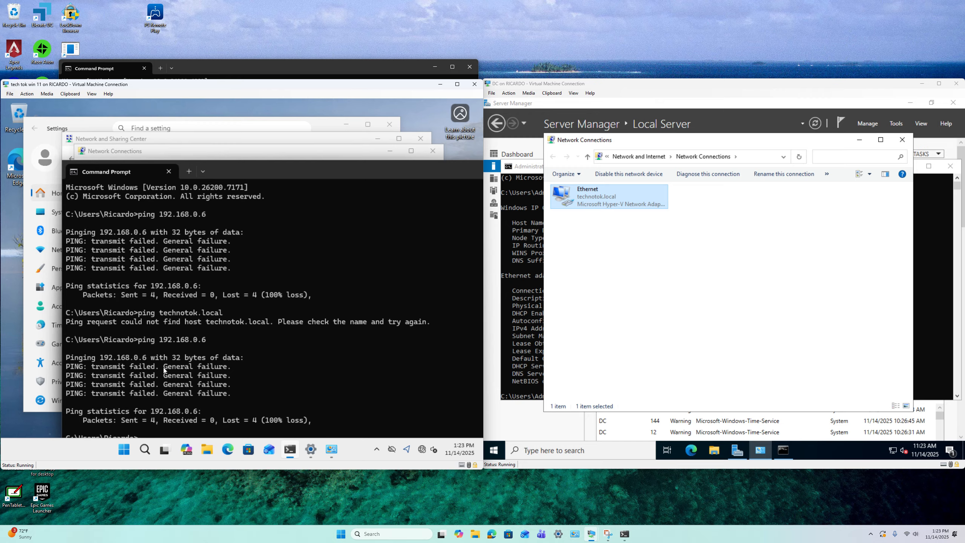
drag(164, 369, 227, 369)
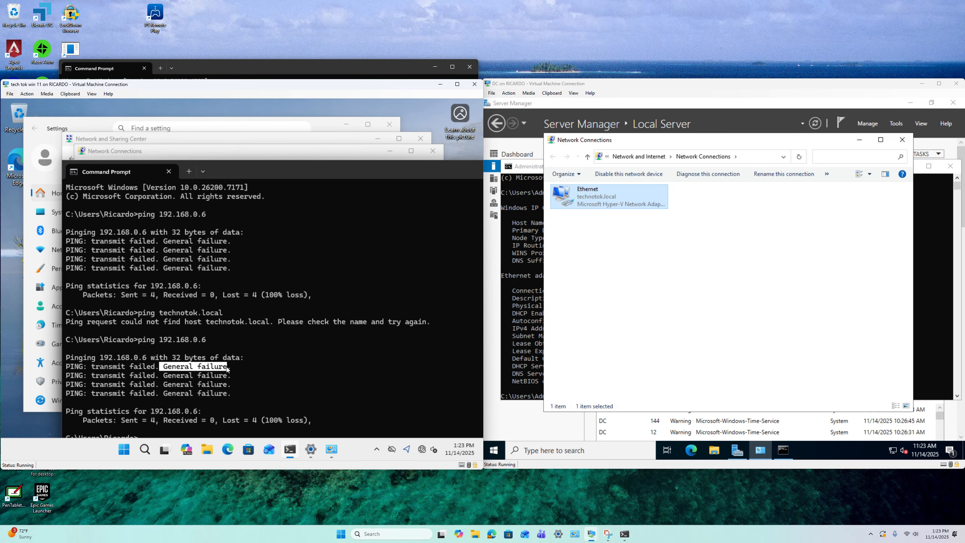
Run ipconfig in the Windows 11 virtual machine and reposition the Command Prompt window to read the full output
text(ipconfig)
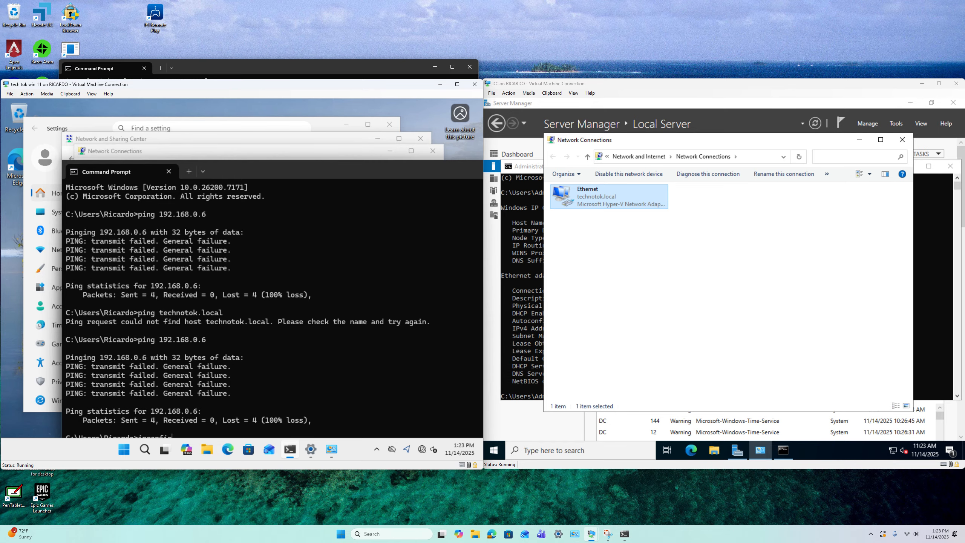
key(Return)
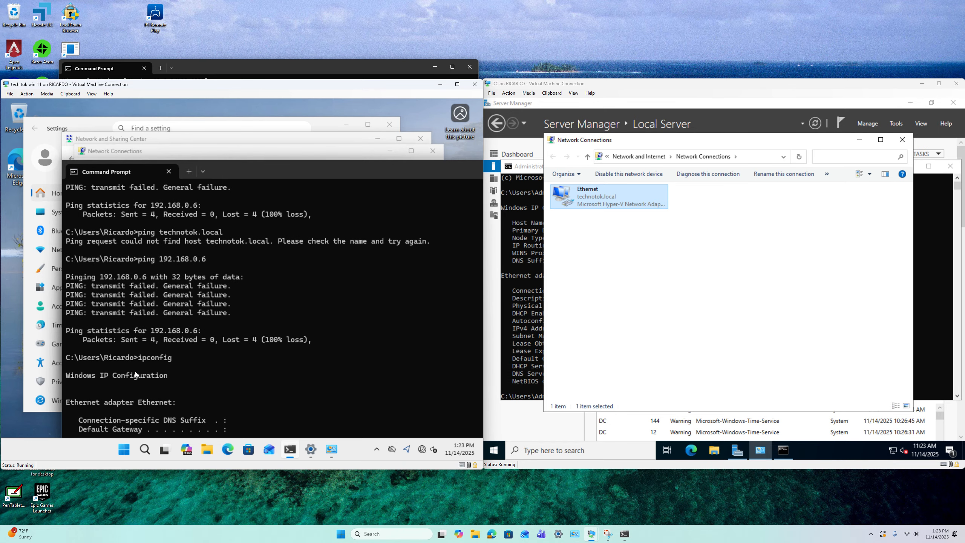
drag(234, 161, 205, 116)
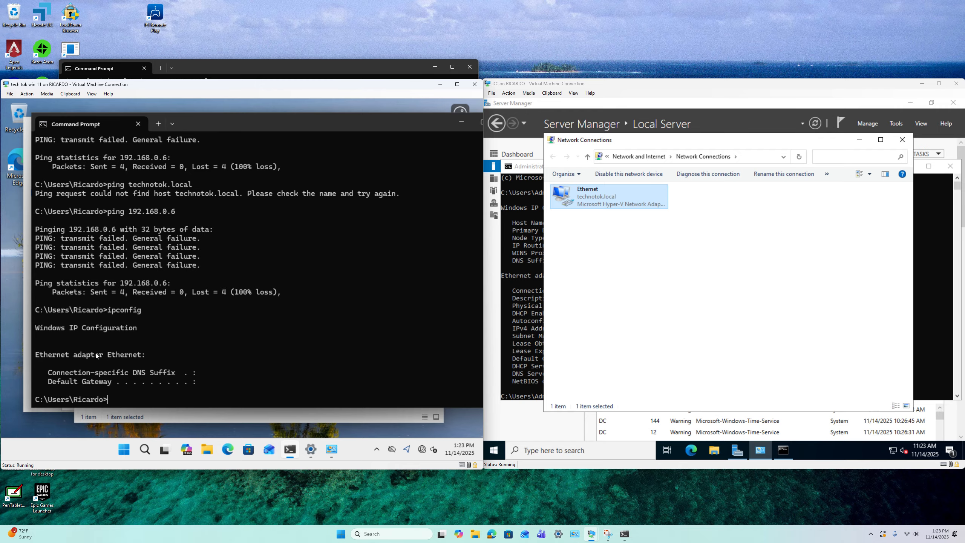
Disable and re-enable the Ethernet adapter in the Windows 11 virtual machine and check its network status
click(121, 415)
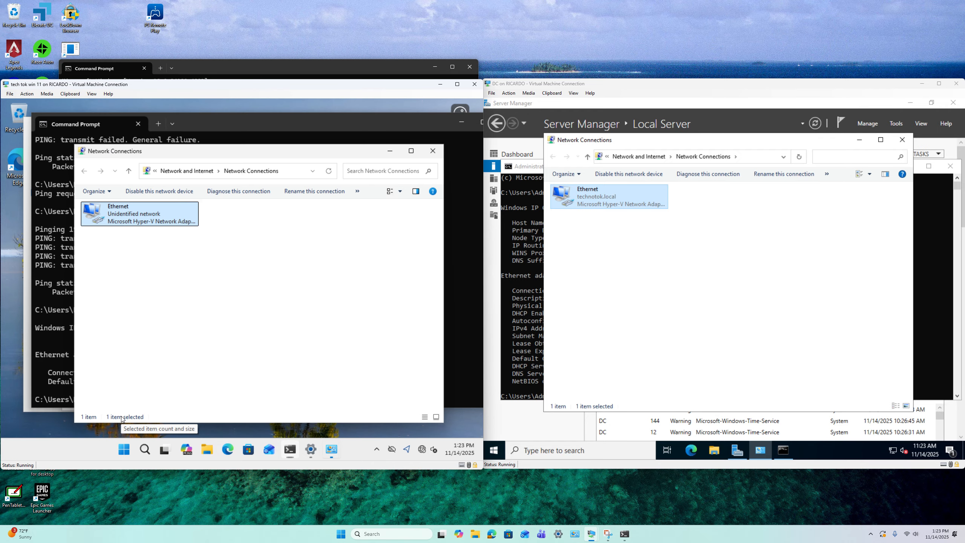
right_click(137, 217)
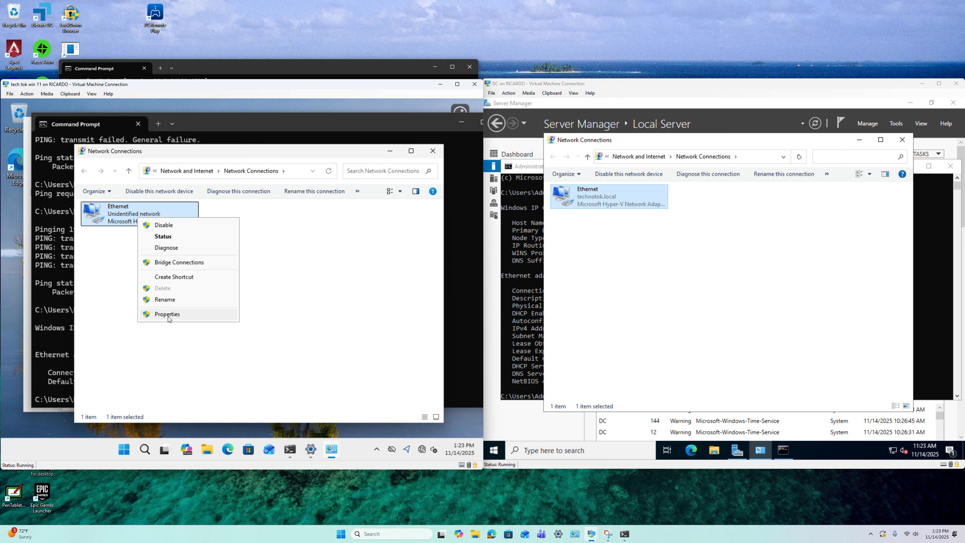
click(168, 313)
click(125, 224)
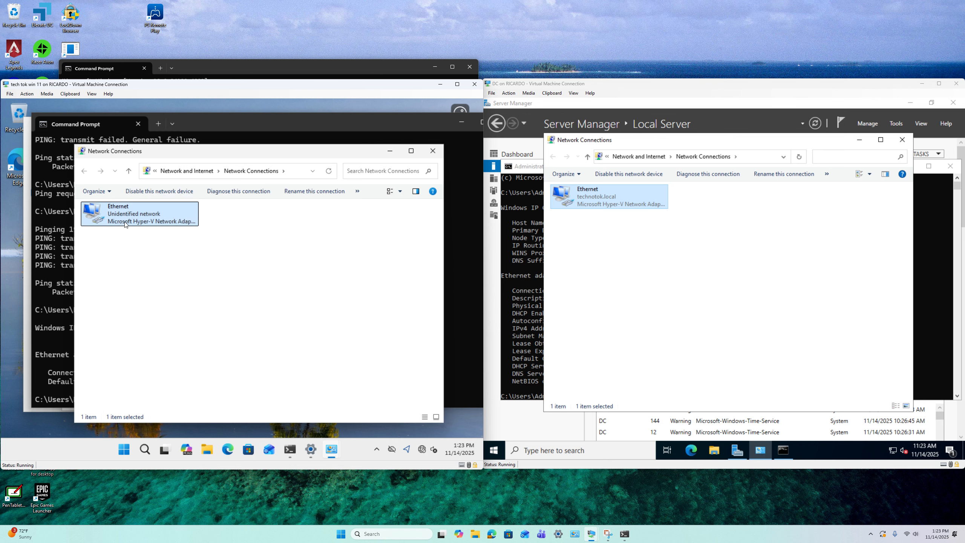
click(147, 194)
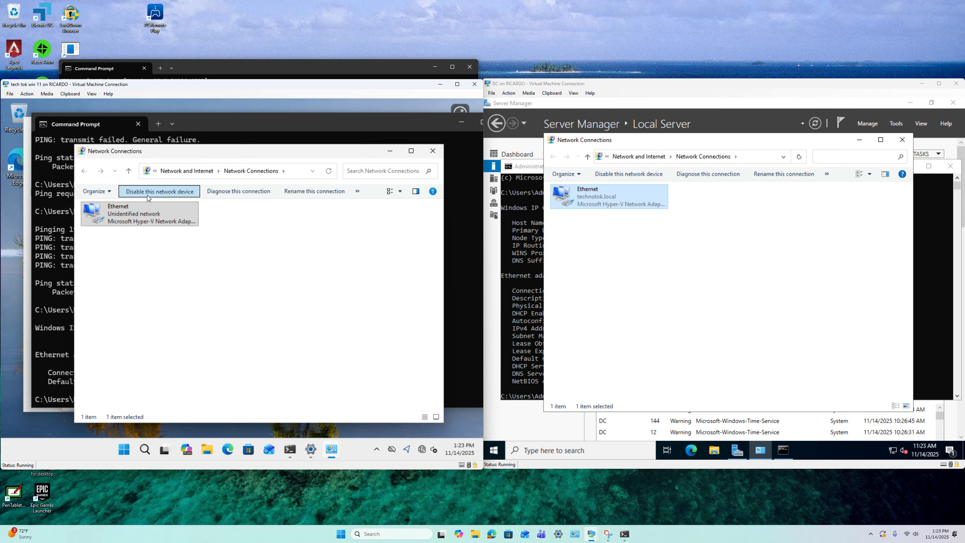
click(148, 194)
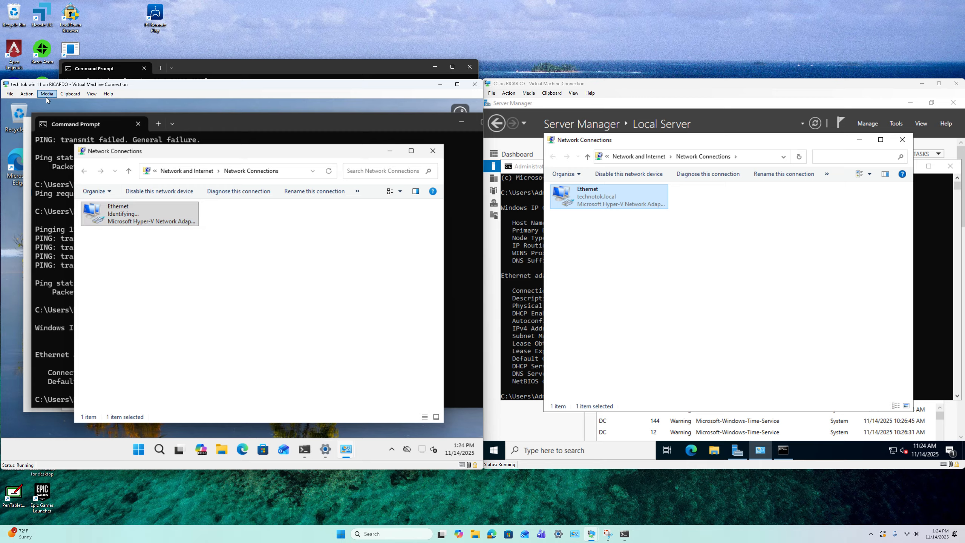
click(127, 223)
click(91, 220)
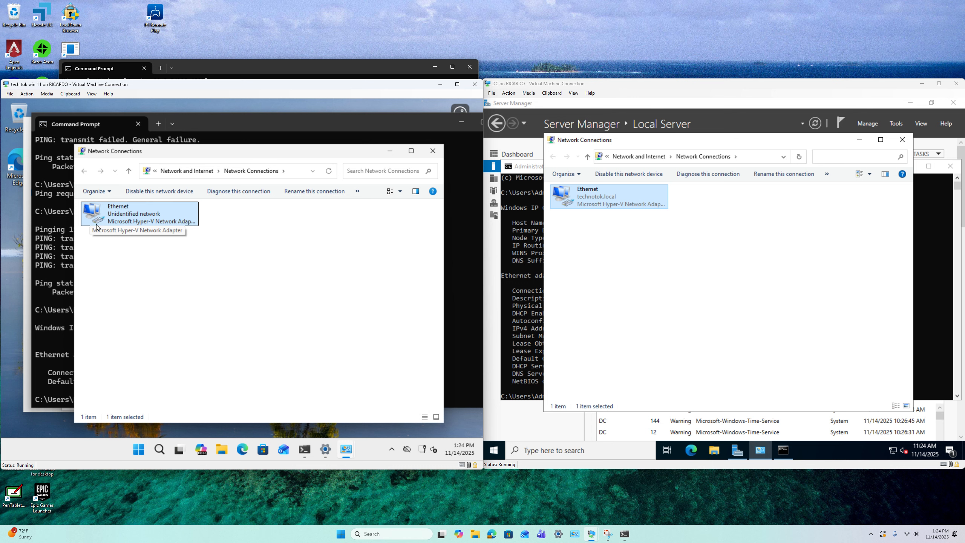
double_click(96, 225)
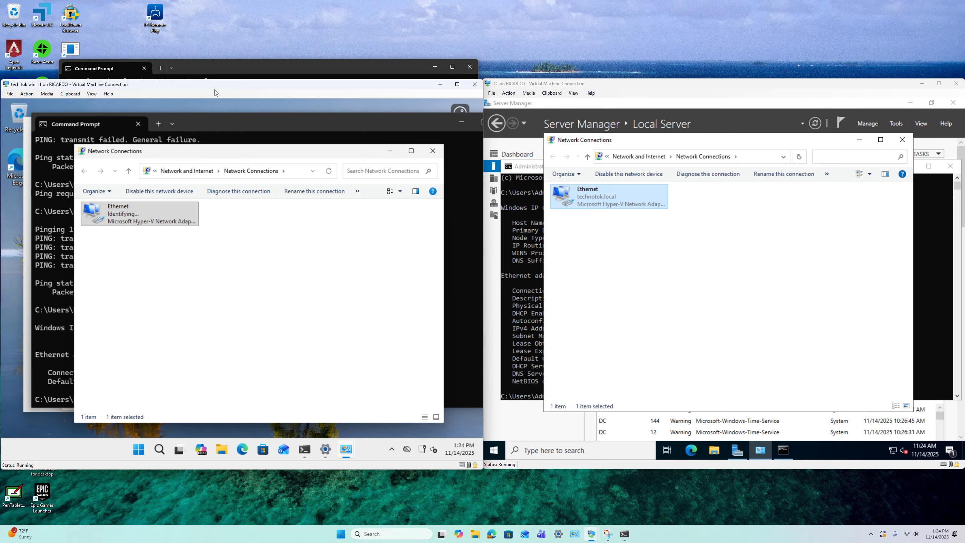
Switch to the host computer and open Hyper-V Manager
mouse_move(592, 539)
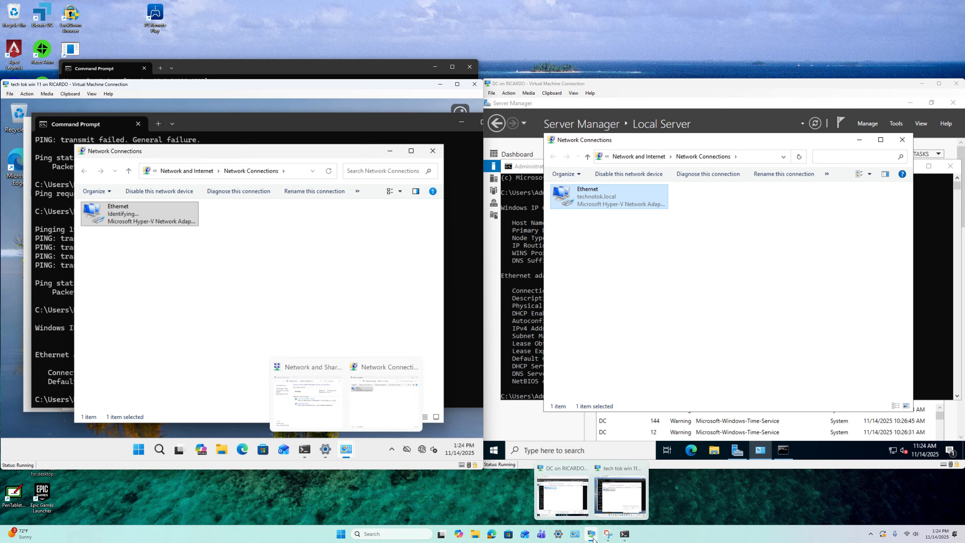
click(341, 535)
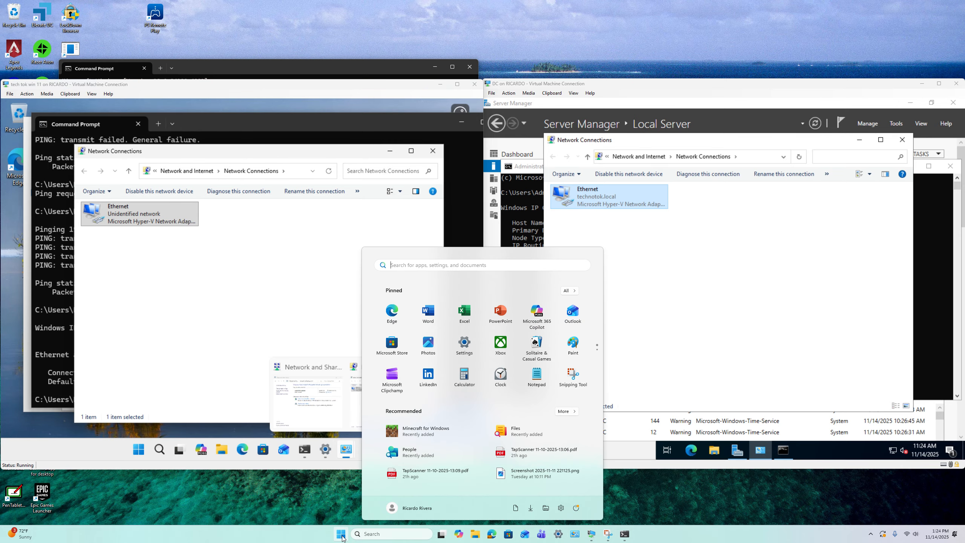
click(342, 536)
text(hy)
key(Return)
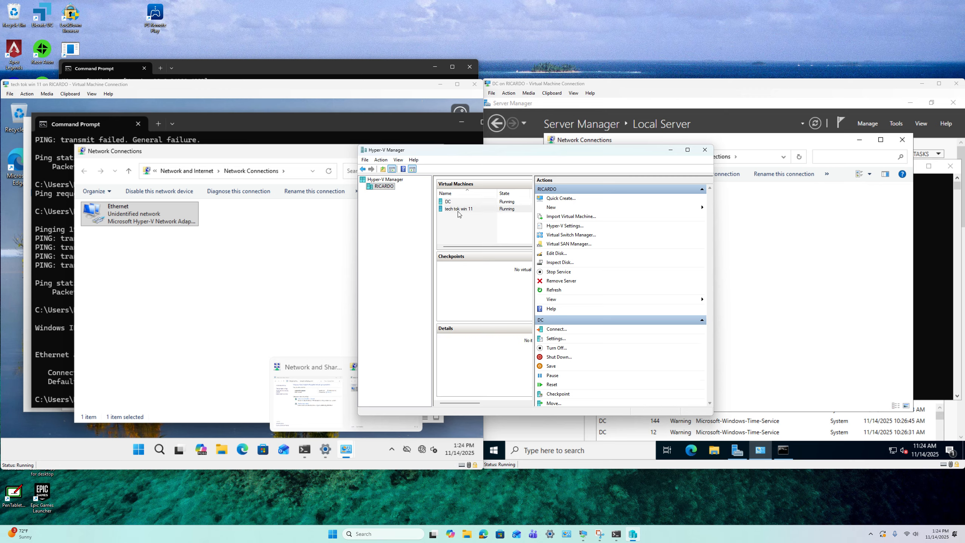
Check which virtual switch the tech tok win 11 machine's network adapter uses, leaving its settings without changes
click(460, 209)
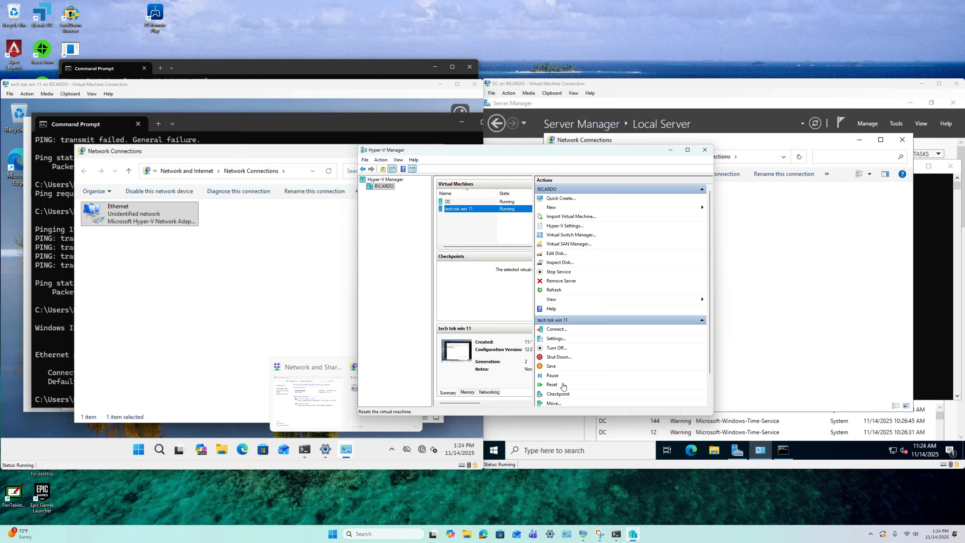
right_click(479, 210)
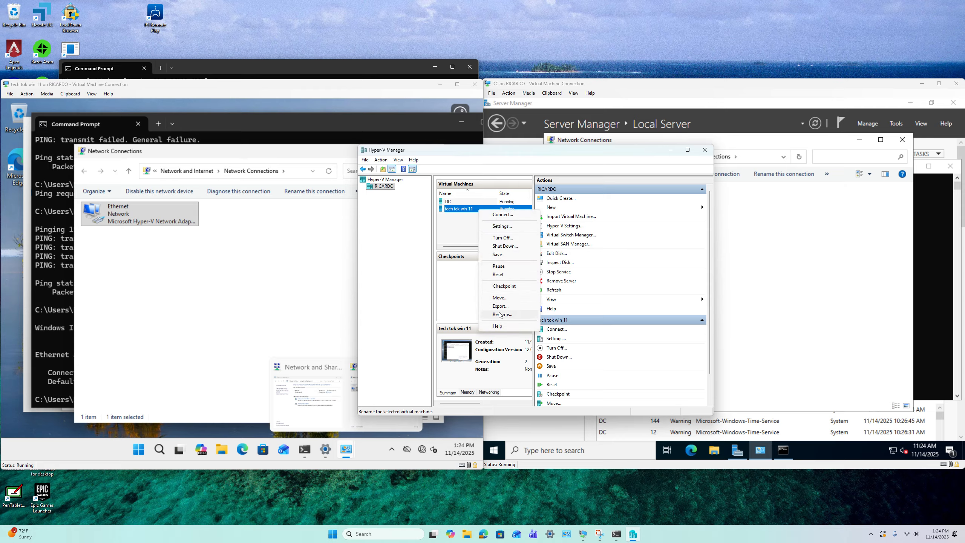
click(500, 226)
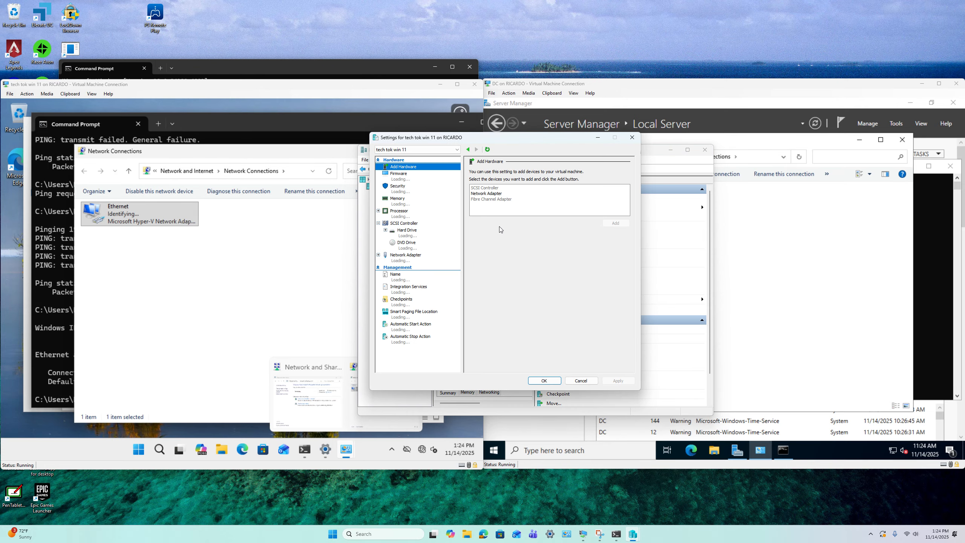
click(403, 255)
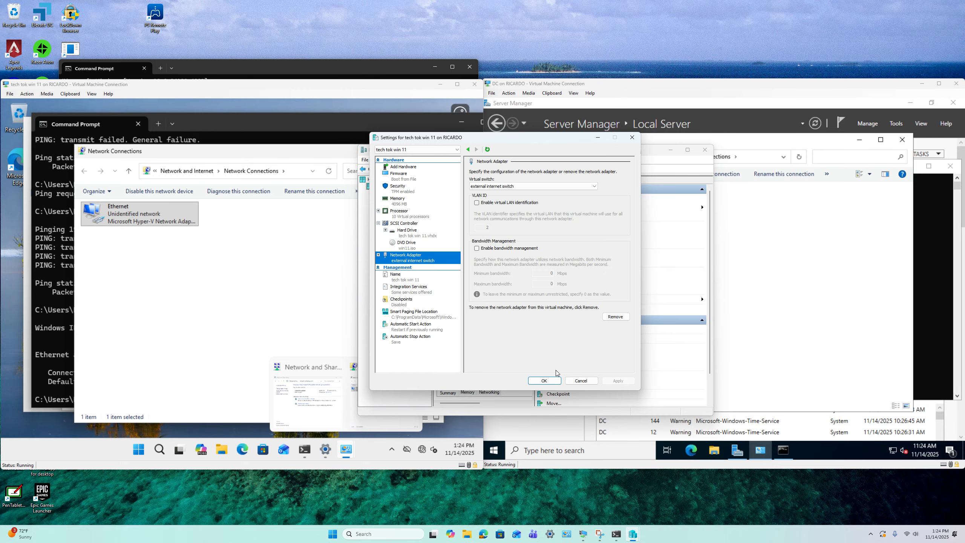
click(573, 382)
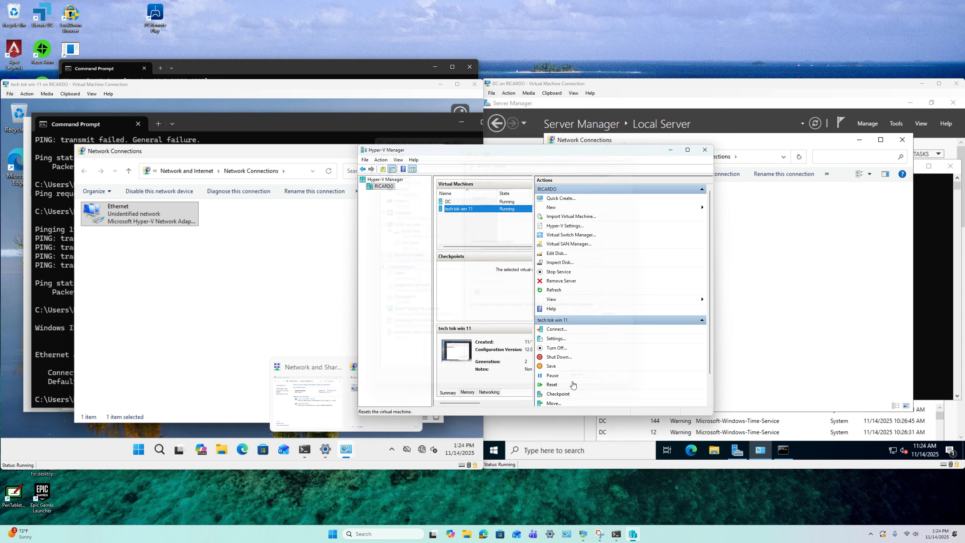
Check the DC virtual machine's network adapter virtual switch and checkpoint settings in Hyper-V Manager, leaving them without changes
right_click(461, 203)
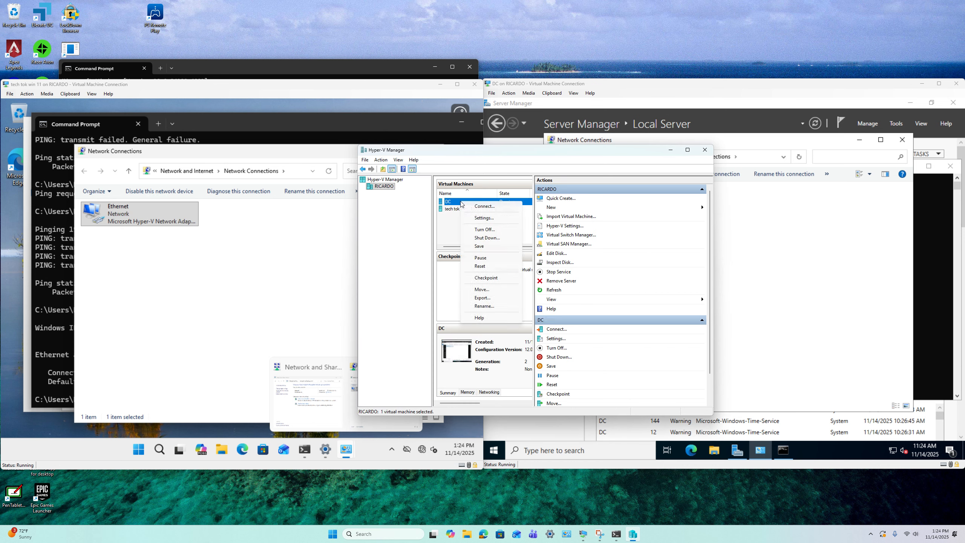
click(480, 217)
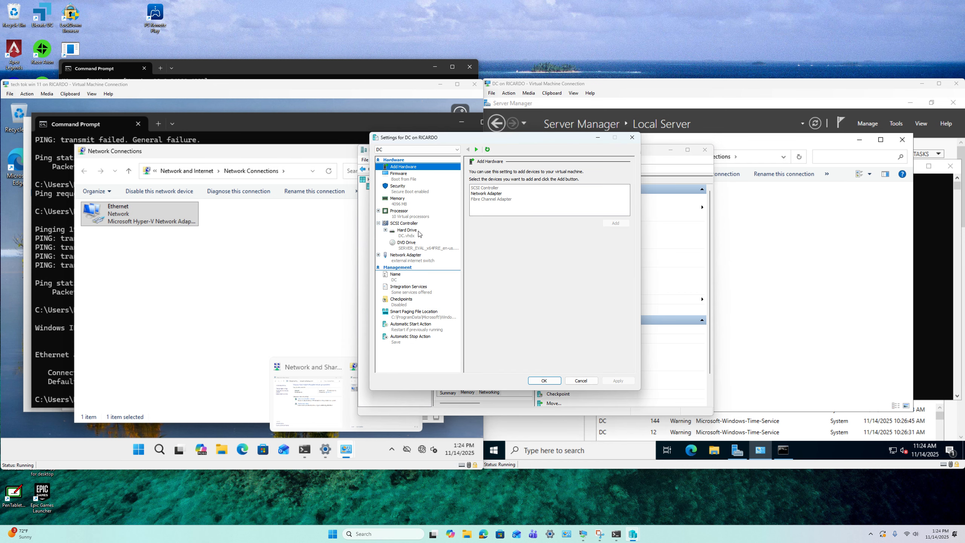
click(408, 257)
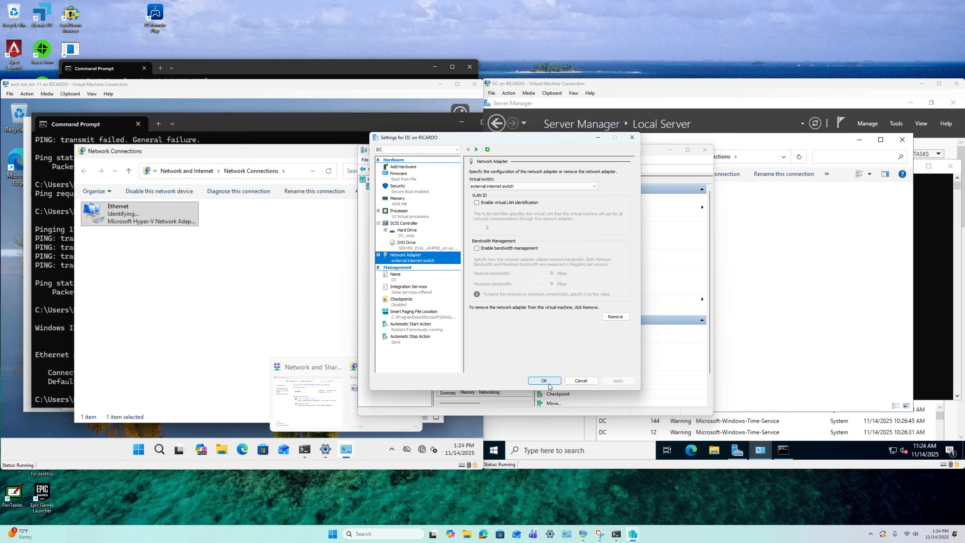
click(425, 302)
click(550, 381)
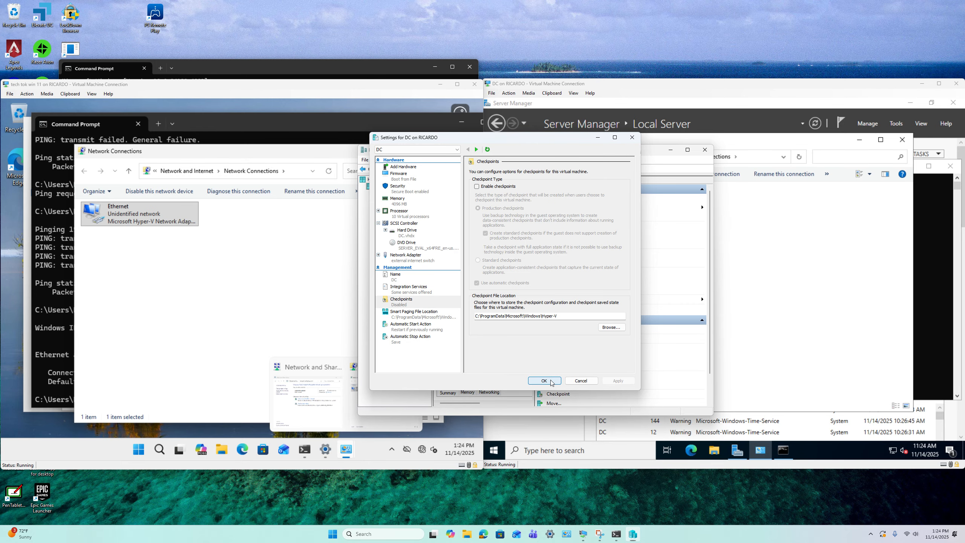
Close the Network Connections, Command Prompt, Network and Sharing Center and Settings windows in the Windows 11 virtual machine
click(307, 305)
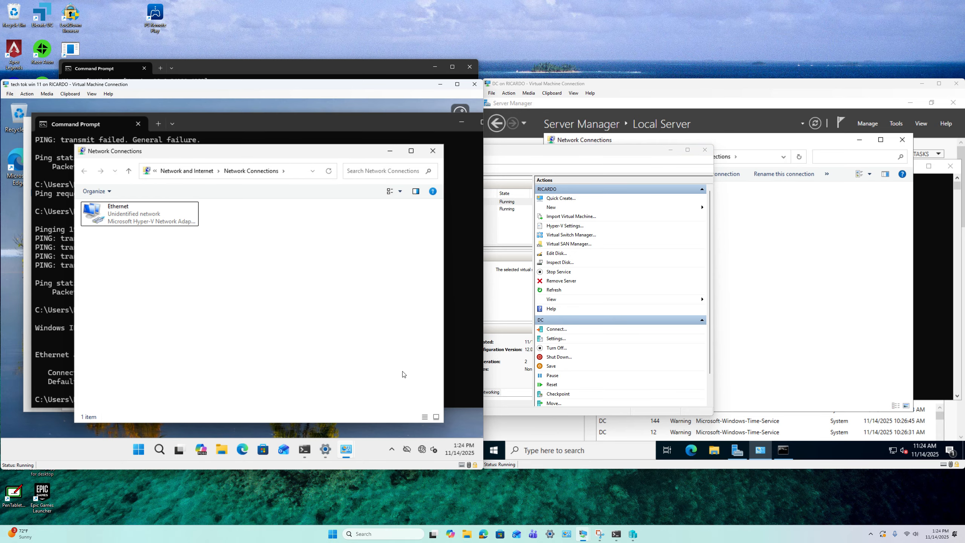
click(433, 150)
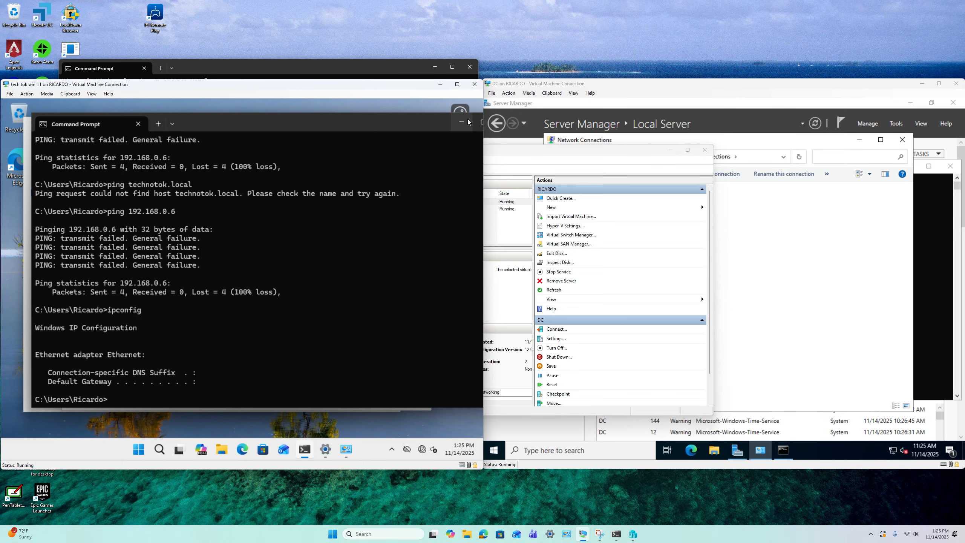
drag(468, 121, 389, 117)
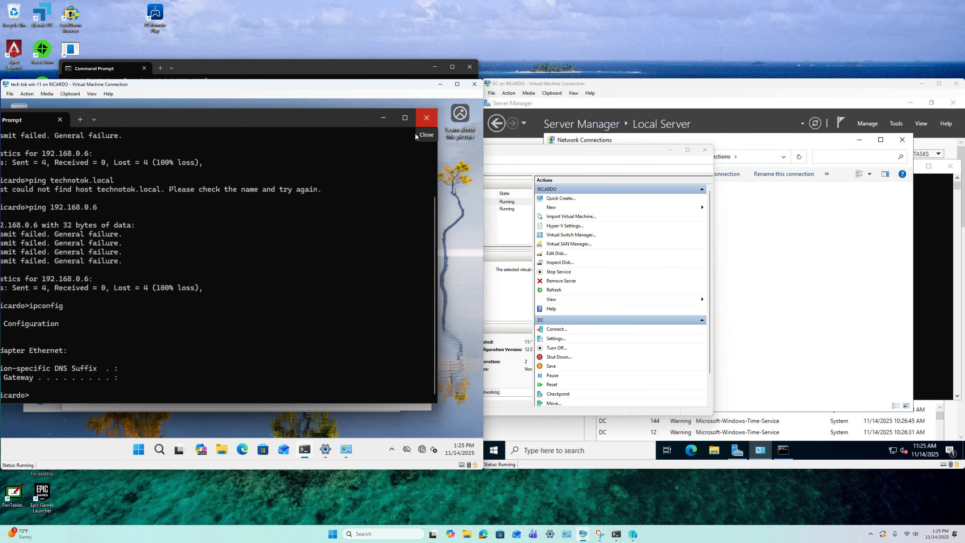
click(428, 117)
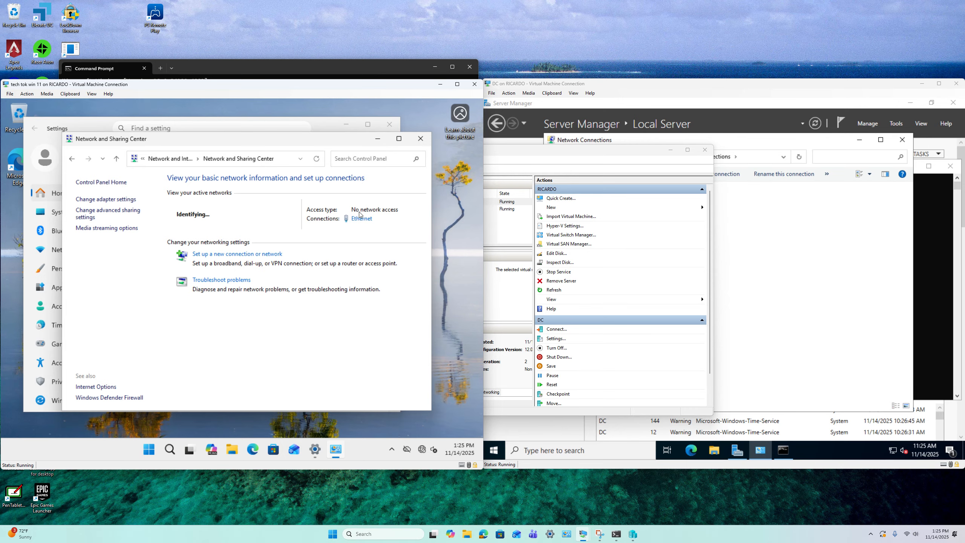
click(421, 139)
click(390, 124)
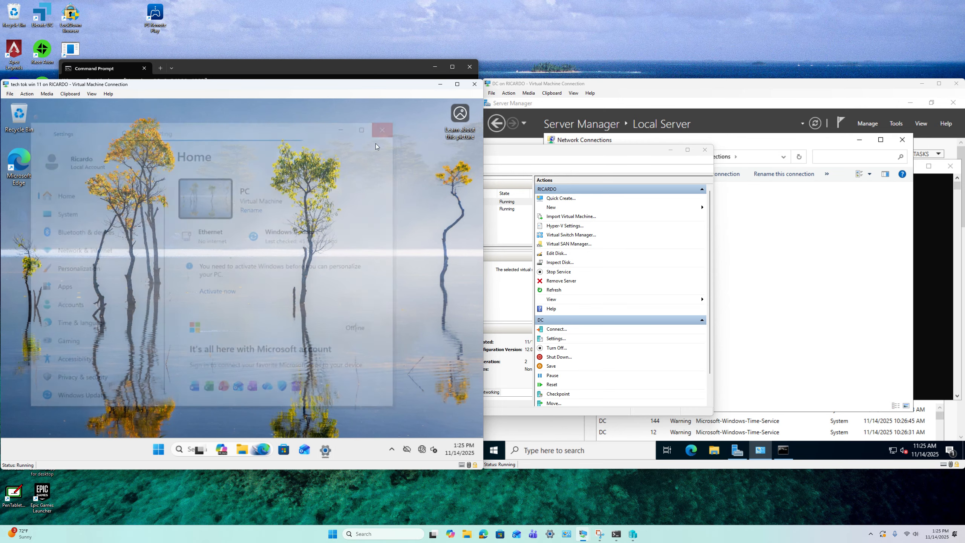
Restart the Windows 11 virtual machine from within its guest system
click(113, 453)
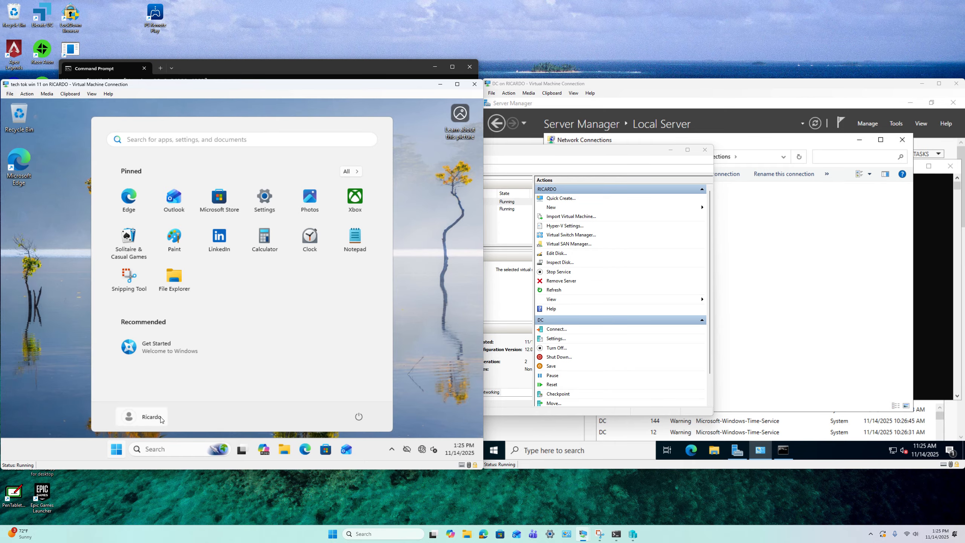
click(359, 416)
click(356, 388)
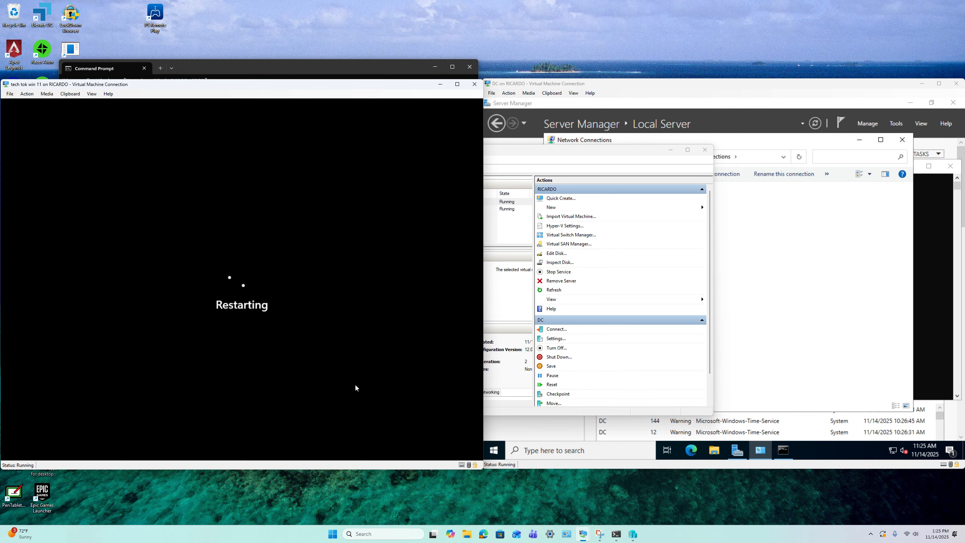
Close all open windows on the domain controller and restart it with the reason Other (Unplanned)
click(873, 196)
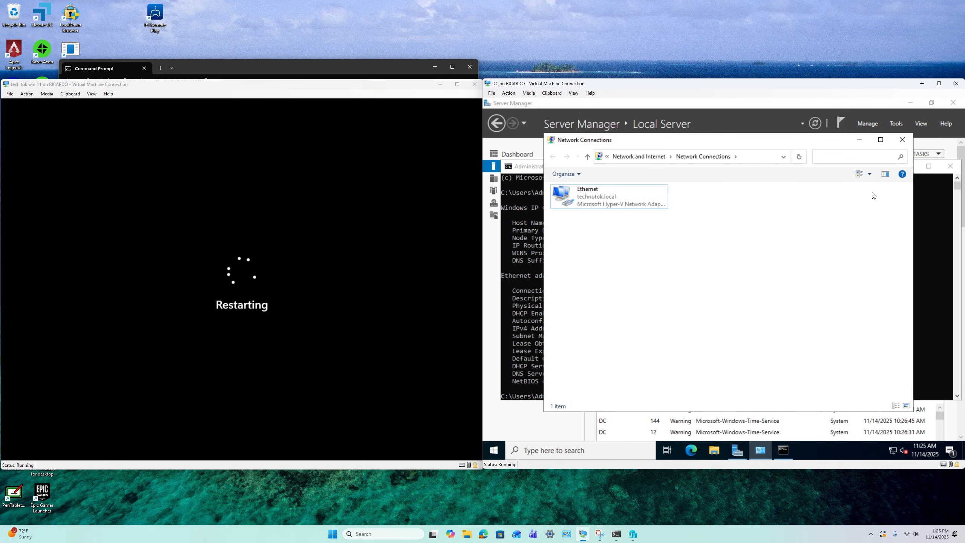
click(902, 139)
click(953, 103)
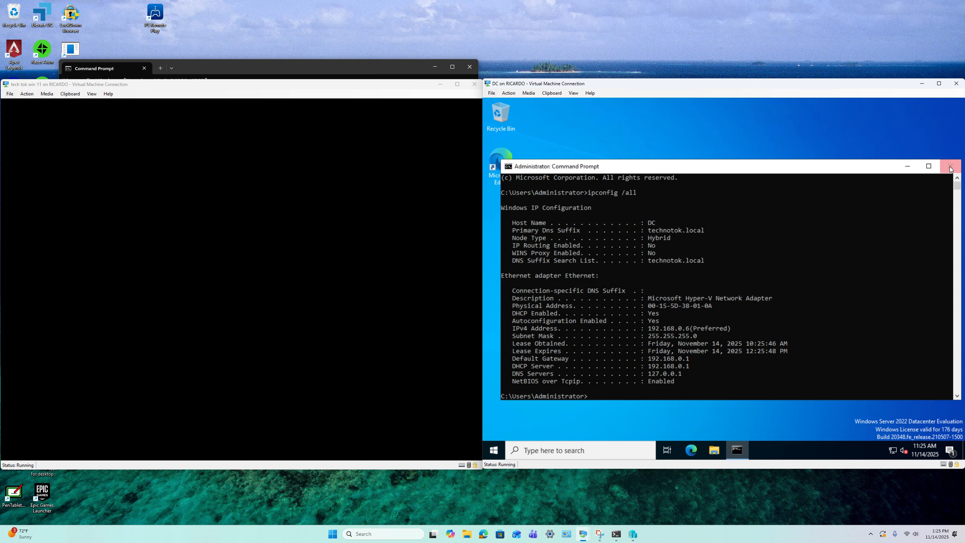
click(950, 167)
click(493, 450)
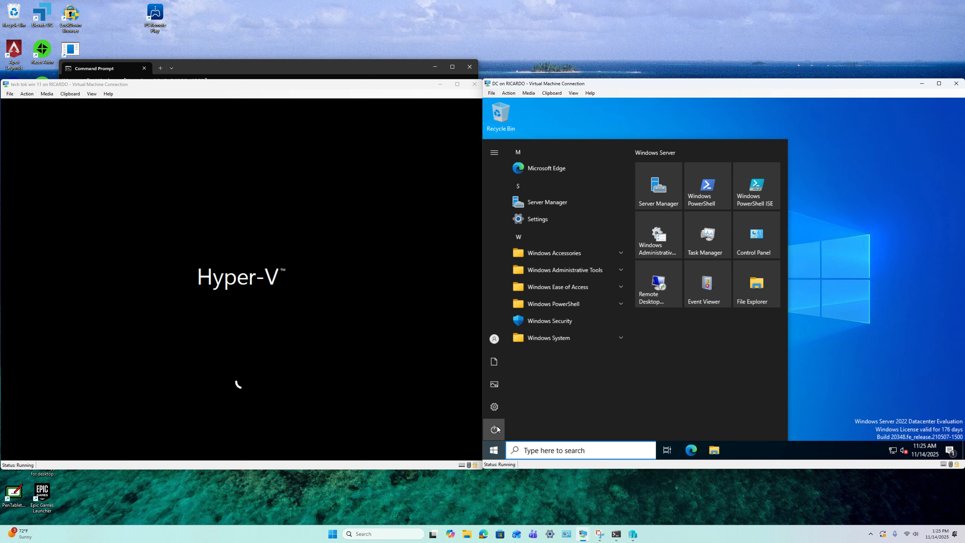
click(497, 426)
click(522, 390)
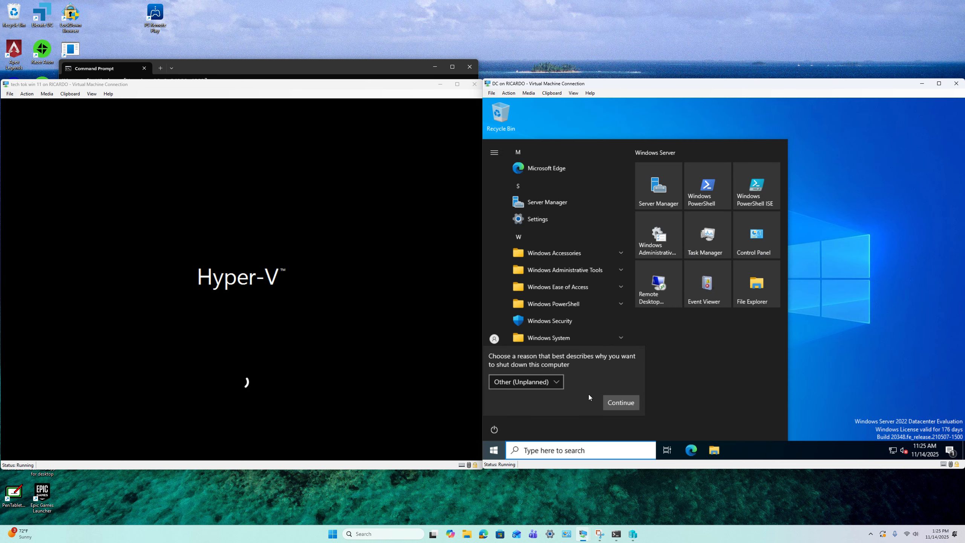
click(613, 399)
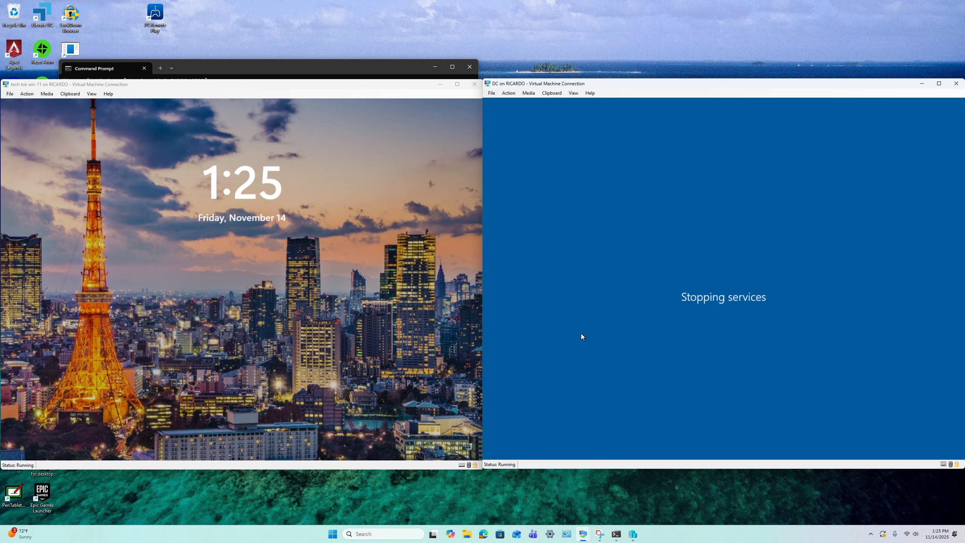
Sign in to the restarted Windows 11 virtual machine by entering the local account password
click(288, 217)
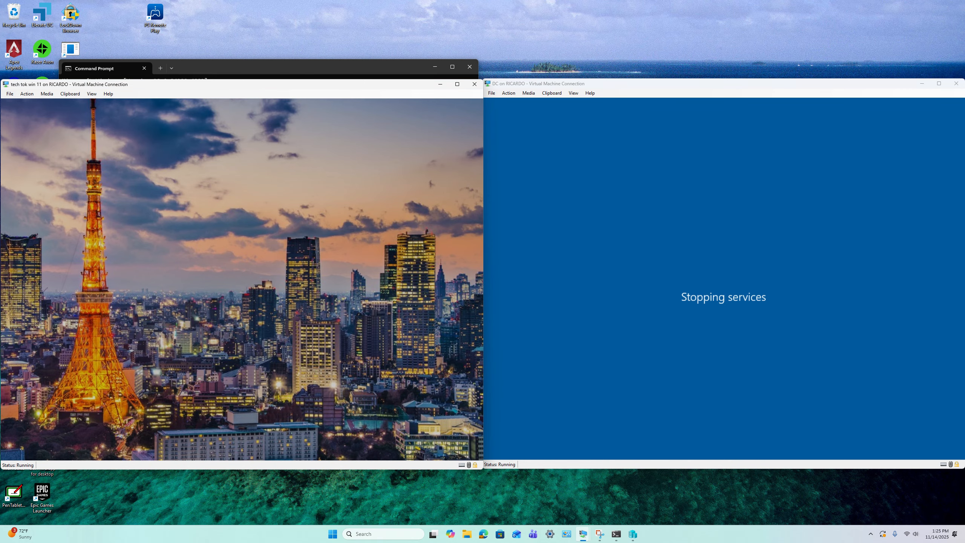
click(160, 159)
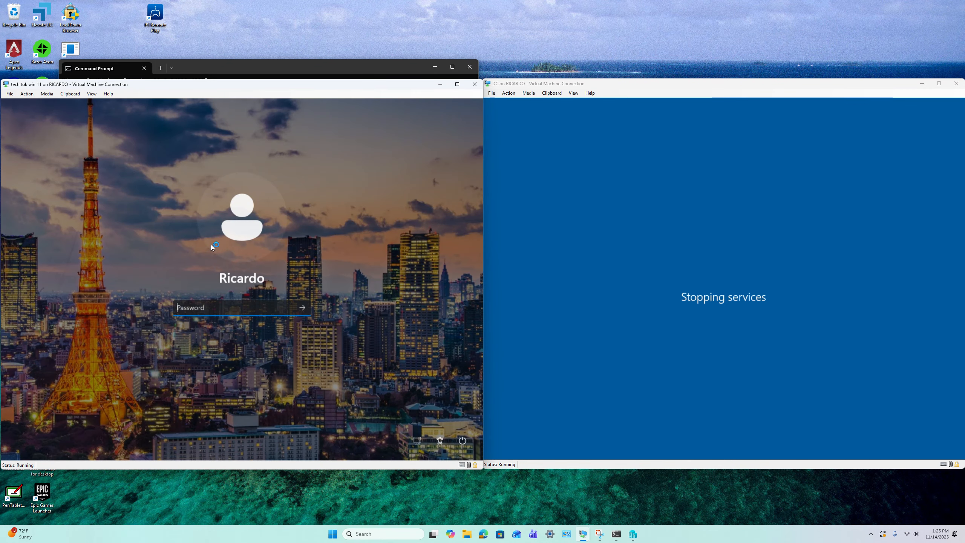
text(●)
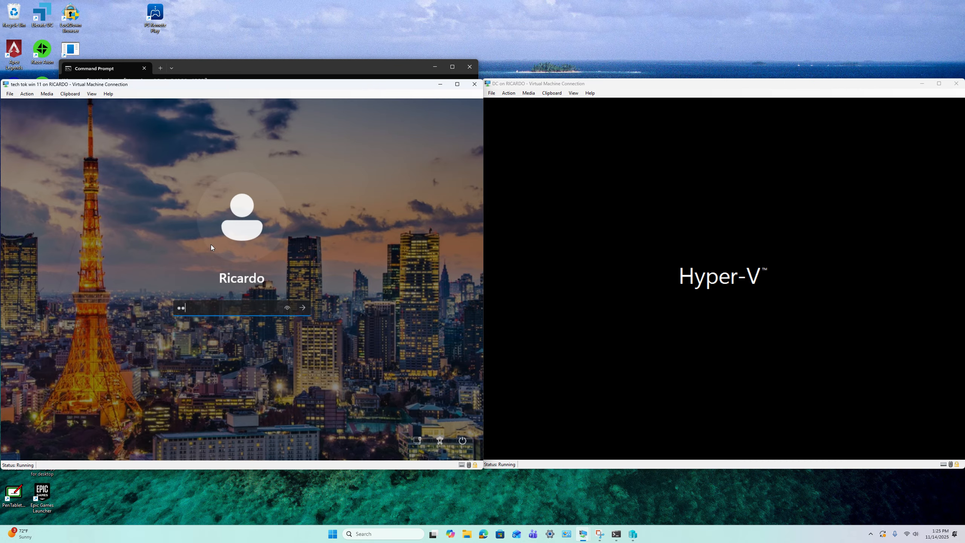
text(●●●●●●●●●●●●)
key(Return)
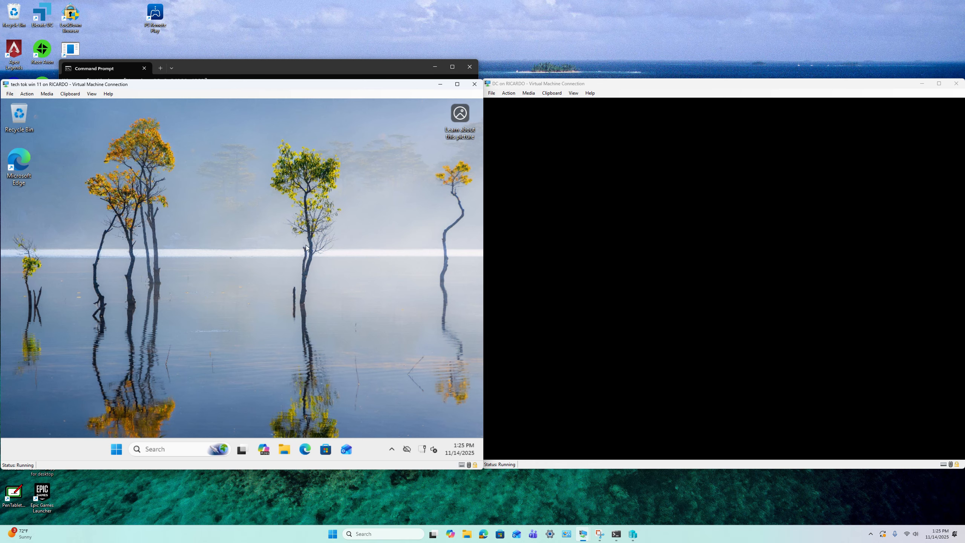
Sign in to the restarted domain controller by entering the domain administrator's password, clearing and retyping the first entry
click(635, 311)
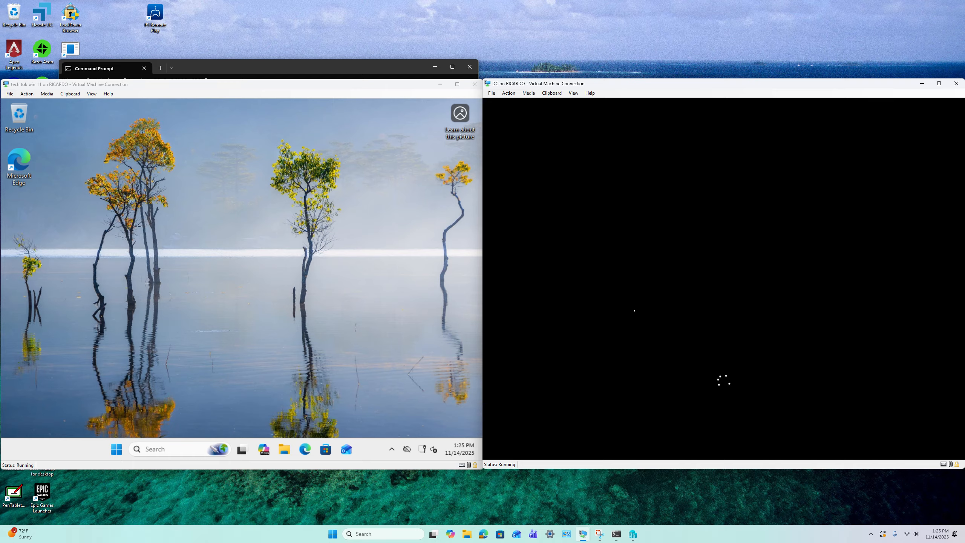
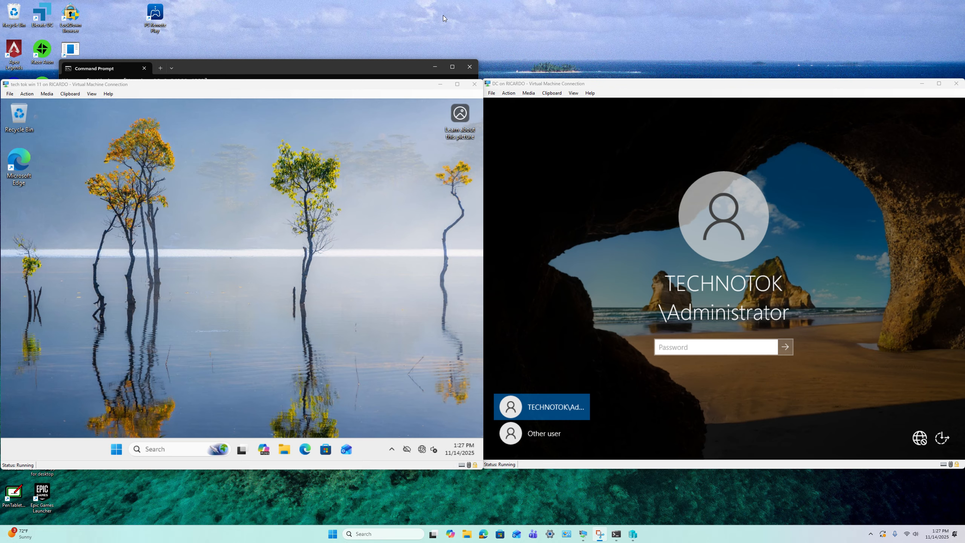
click(692, 350)
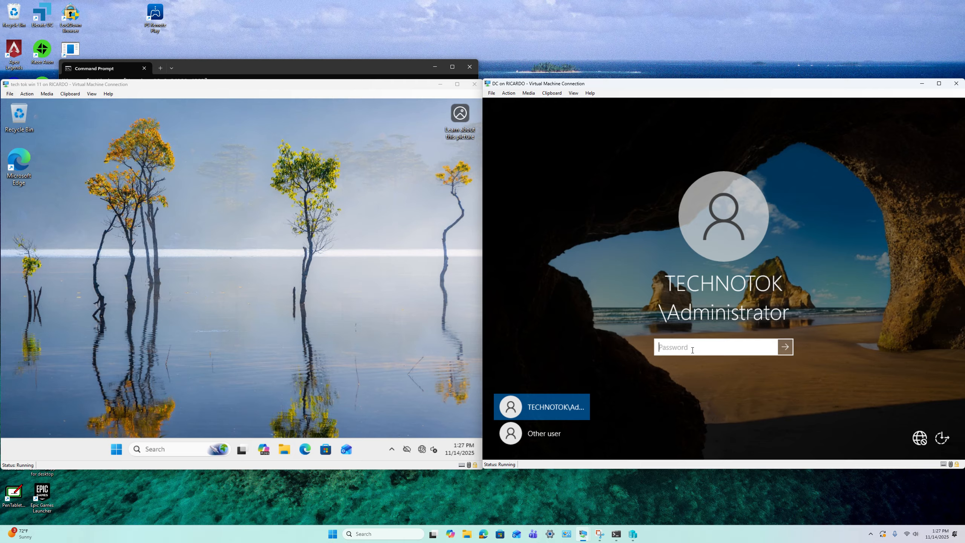
text(•••••••••••)
key(BackSpace)
key(BackSpace)
key(BackSpace)
key(BackSpace)
key(BackSpace)
key(BackSpace)
key(BackSpace)
key(BackSpace)
key(BackSpace)
key(BackSpace)
key(BackSpace)
text(••••••••••••••••••••••)
key(Return)
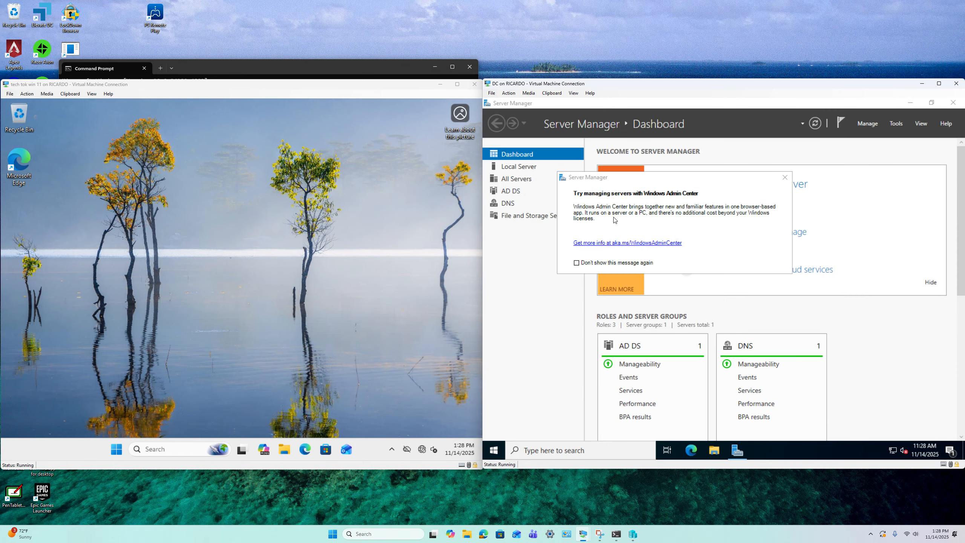
Test the domain controller's internet access by searching the web for fgvnxfg in Edge, and close the tab
text(fgvnxfg)
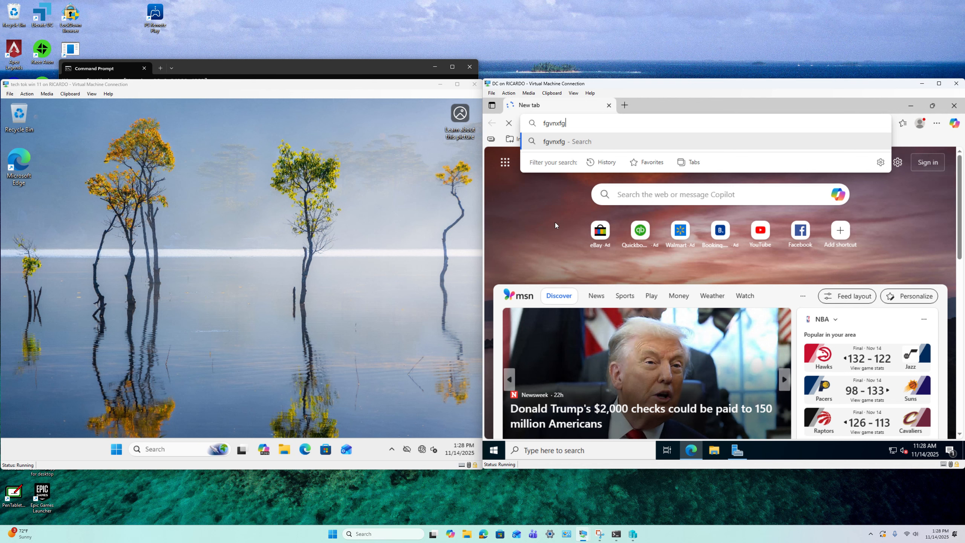
key(Return)
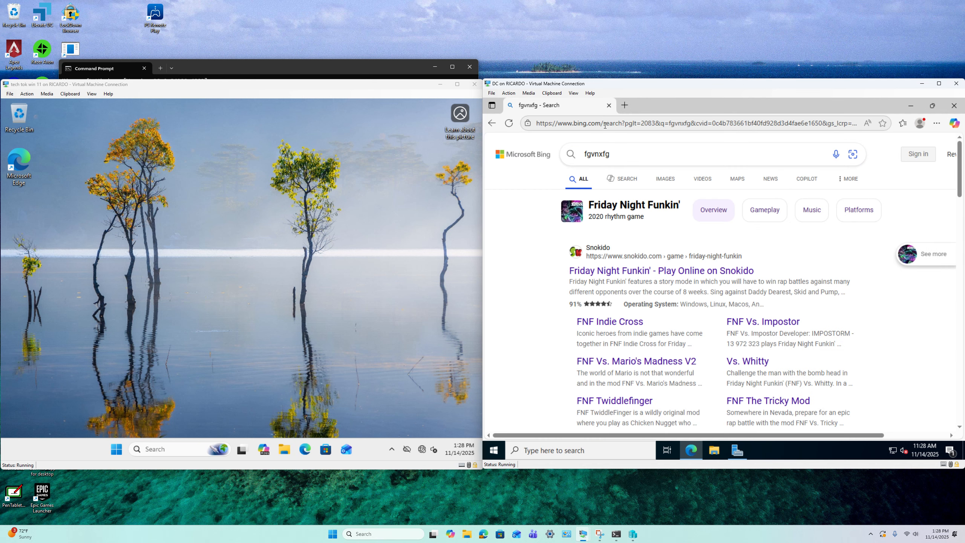
click(609, 105)
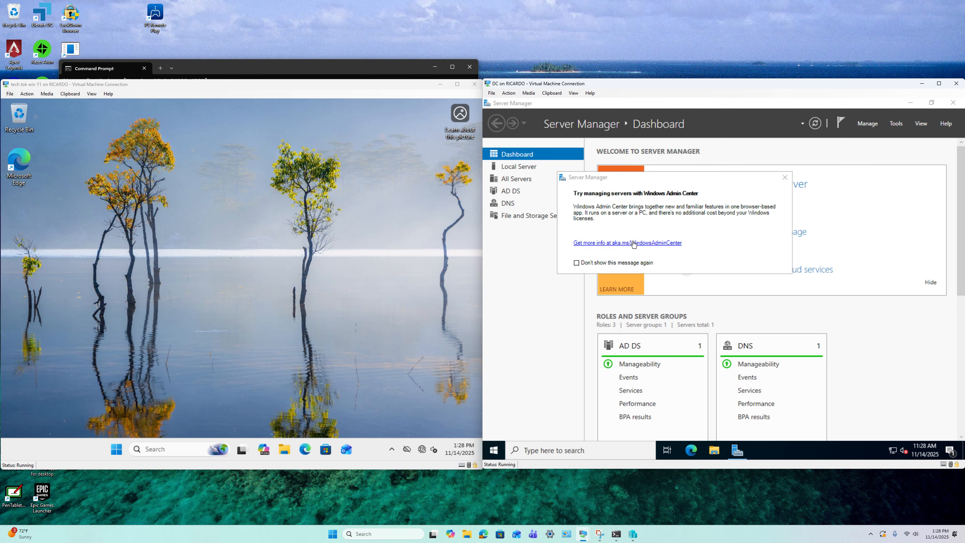
Dismiss the Windows Admin Center message in Server Manager and display the Local Server properties
click(784, 177)
click(531, 166)
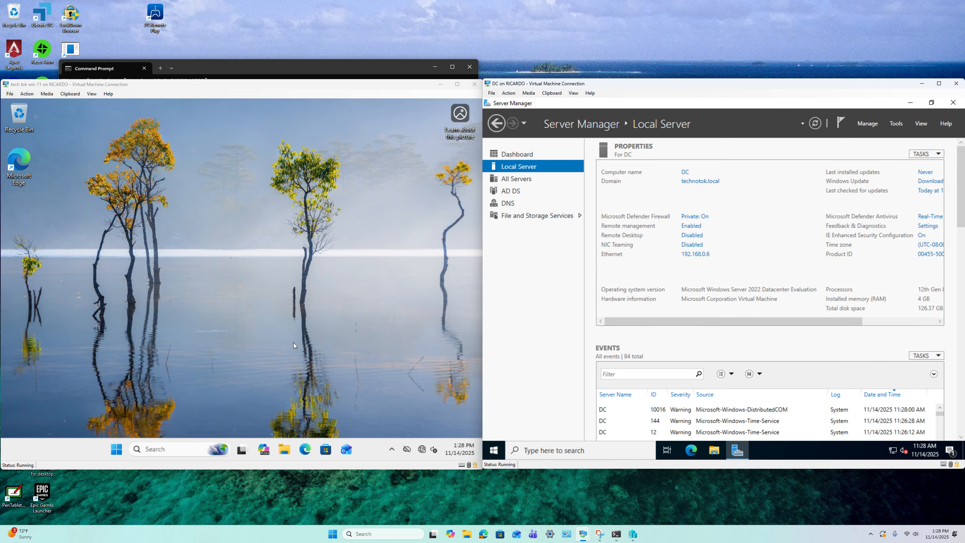
click(119, 449)
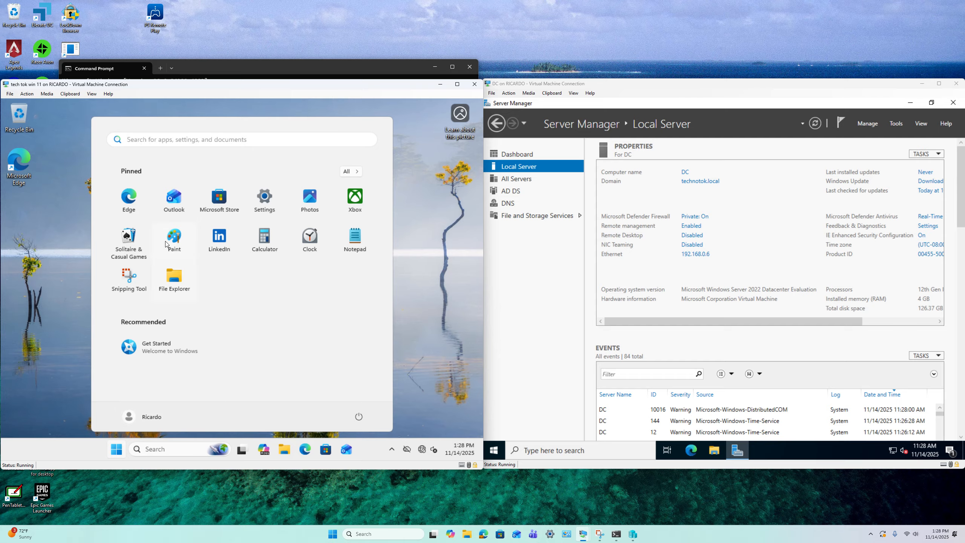
click(290, 208)
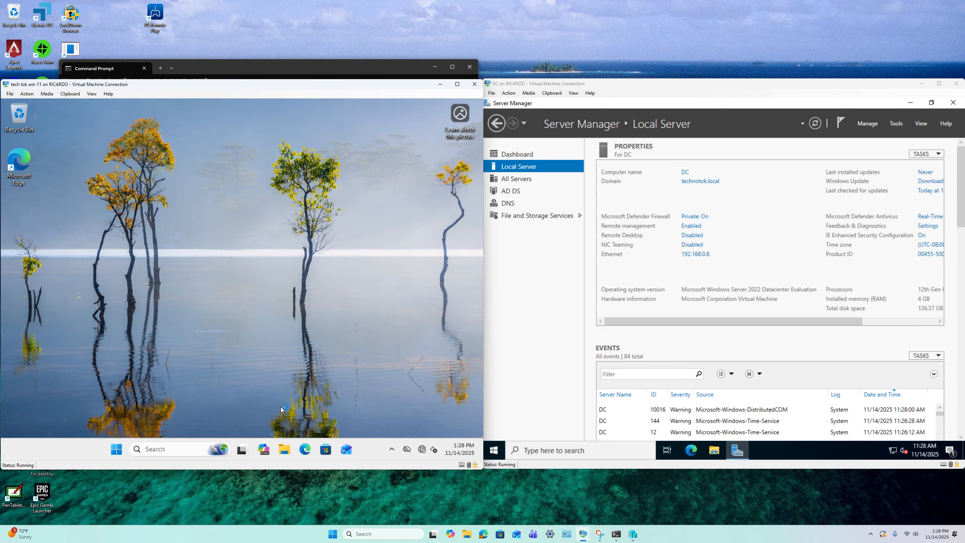
right_click(349, 449)
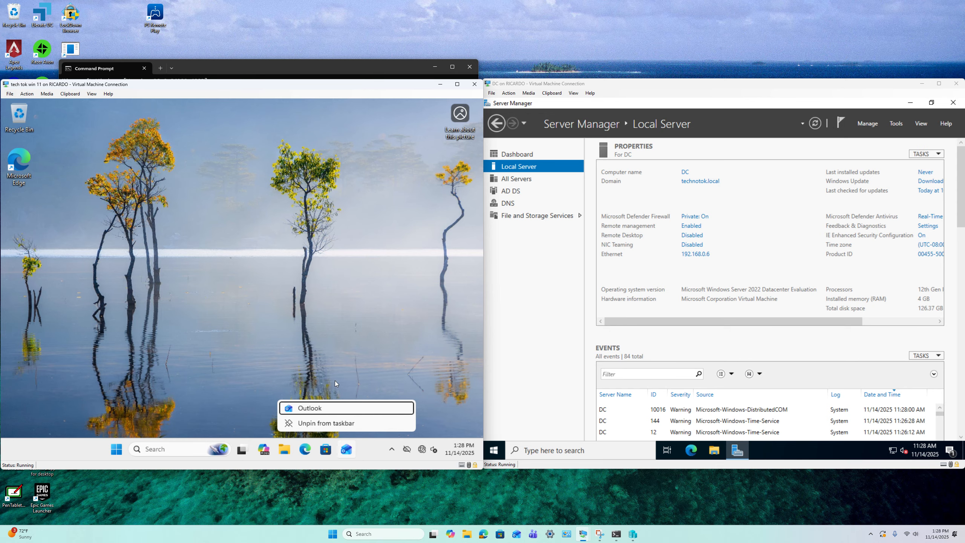
click(387, 159)
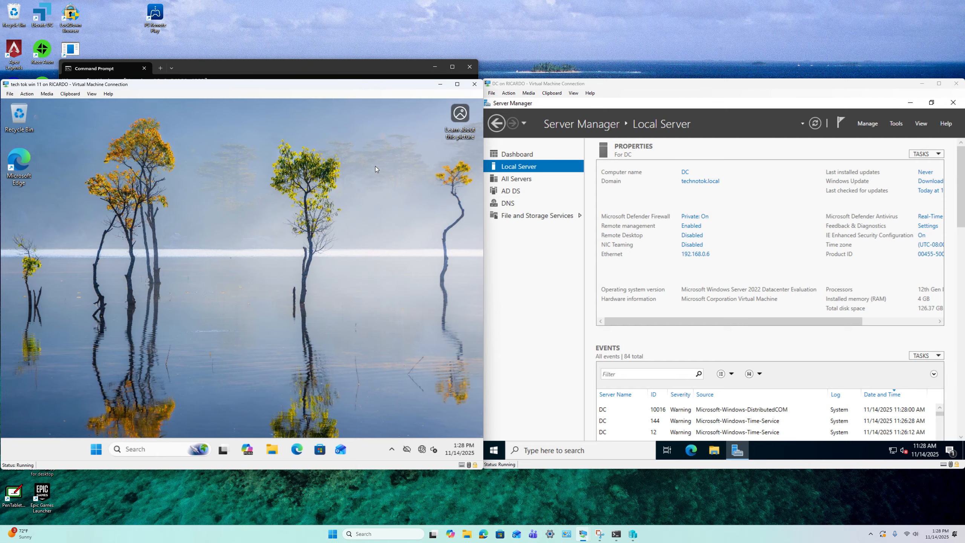
Open Command Prompt on the Windows 11 virtual machine and display its IP configuration with ipconfig
click(118, 448)
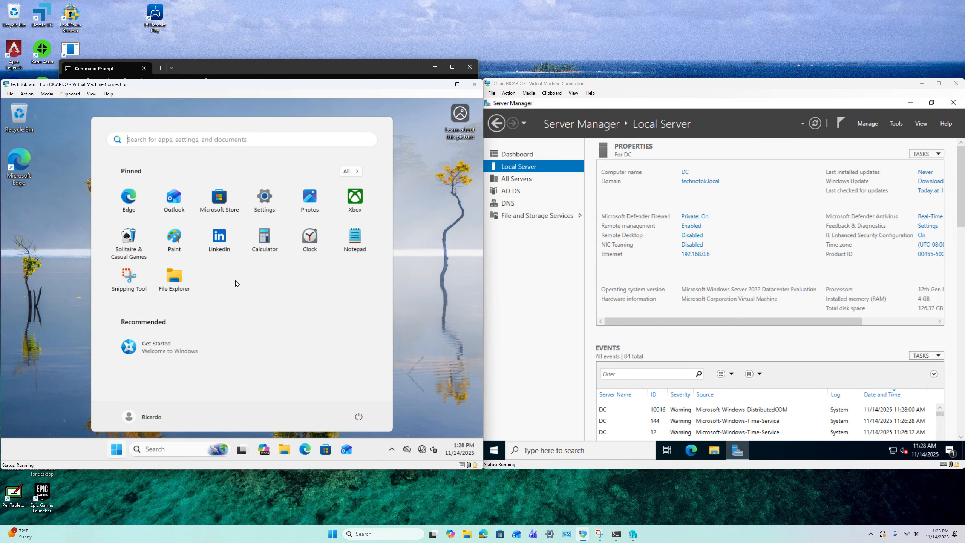
key(Escape)
key(super)
text(cmd)
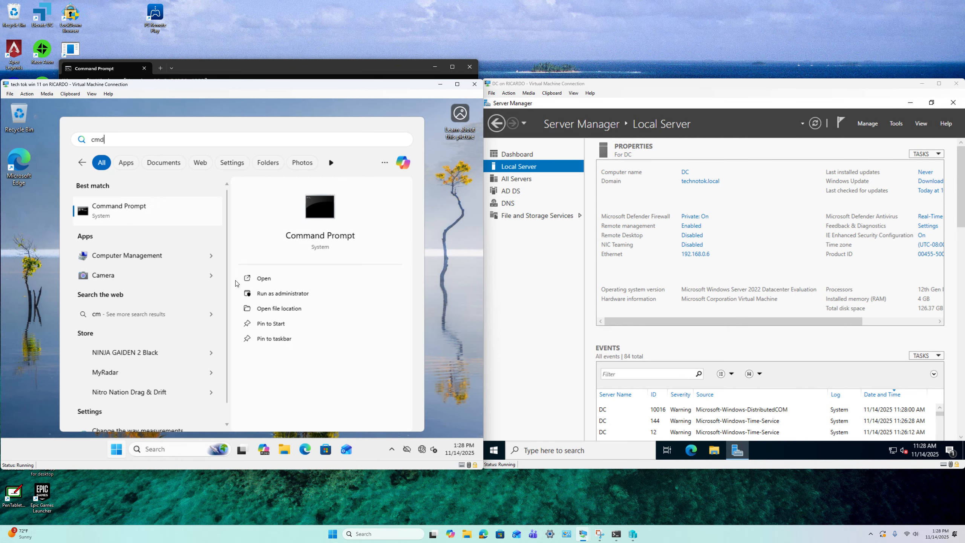
key(Return)
text(ipconf)
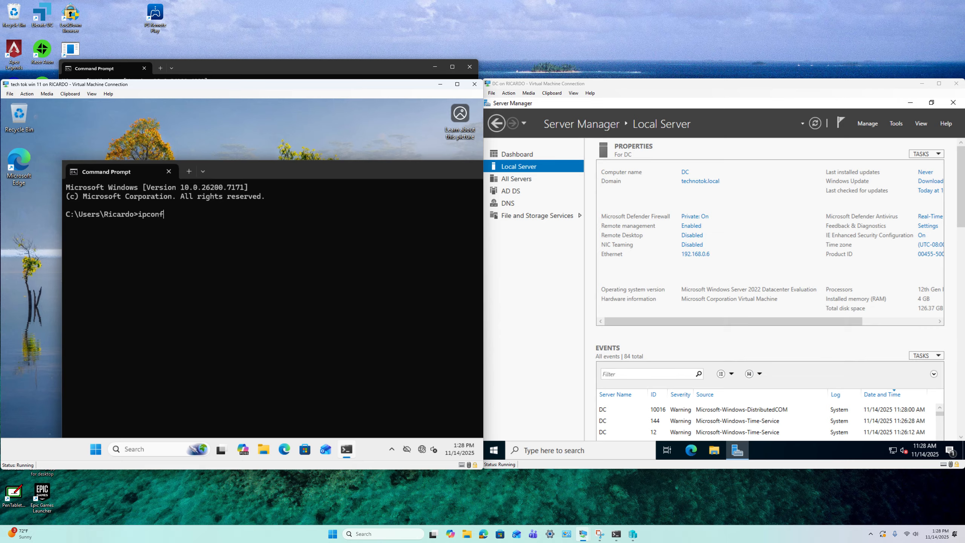
text(ig)
key(Return)
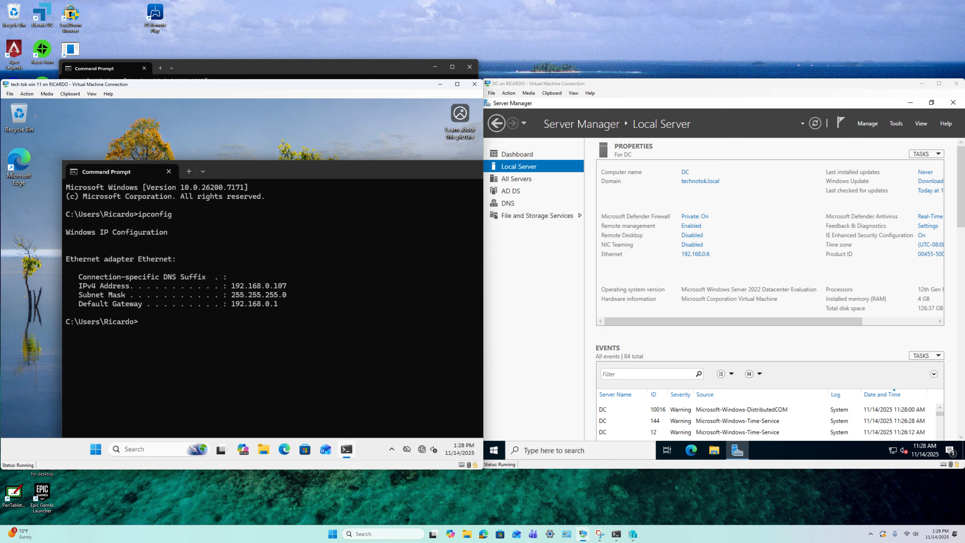
Ping dc and technotok.local from the Windows 11 virtual machine to test name resolution
text(ping dc)
key(Return)
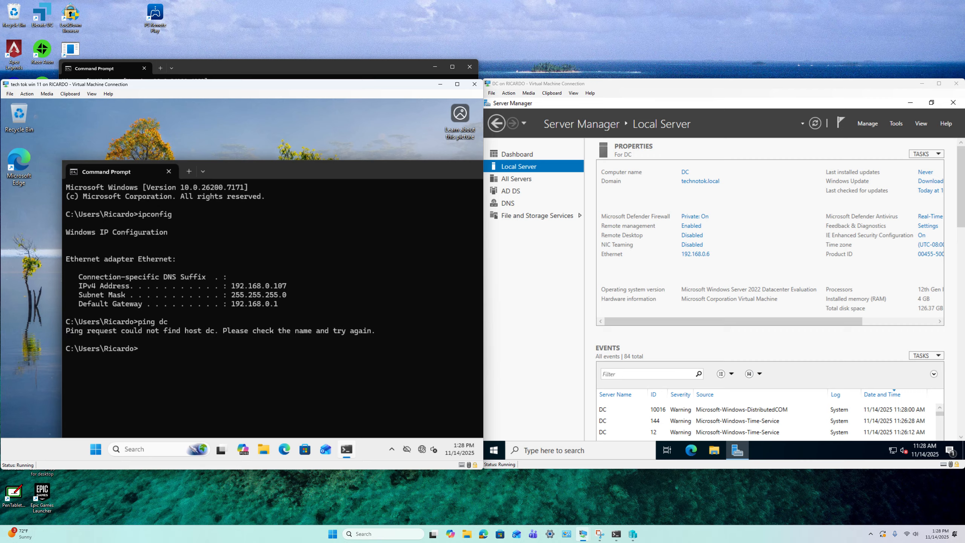
text(ping technotok.local)
key(Return)
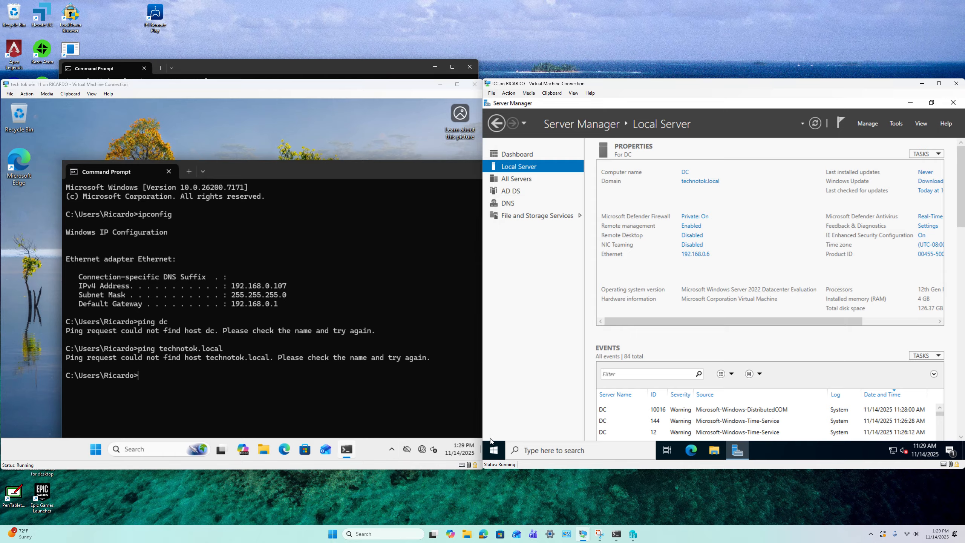
Open Command Prompt on the domain controller and ping the Windows 11 virtual machine at 192.168.0.107
click(494, 450)
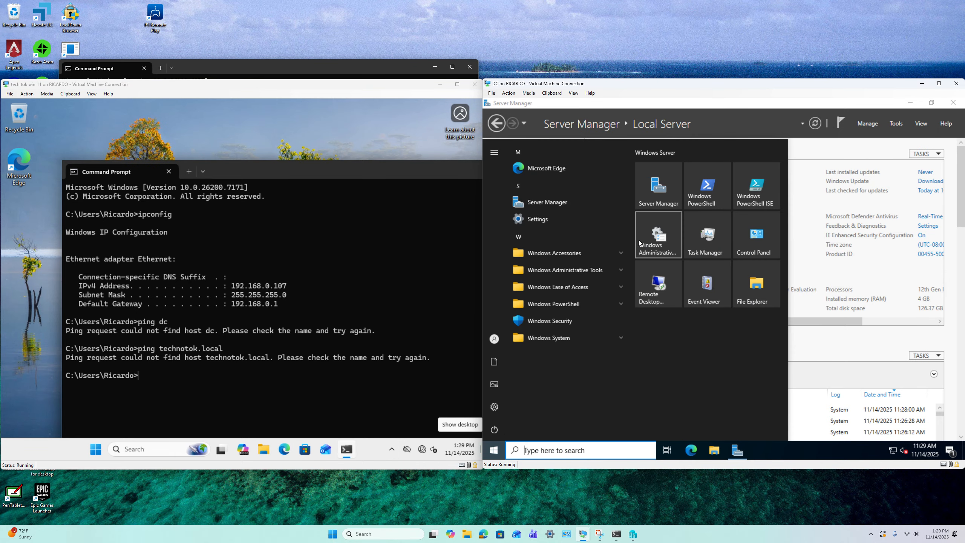
text(cmd)
key(Return)
text(ping)
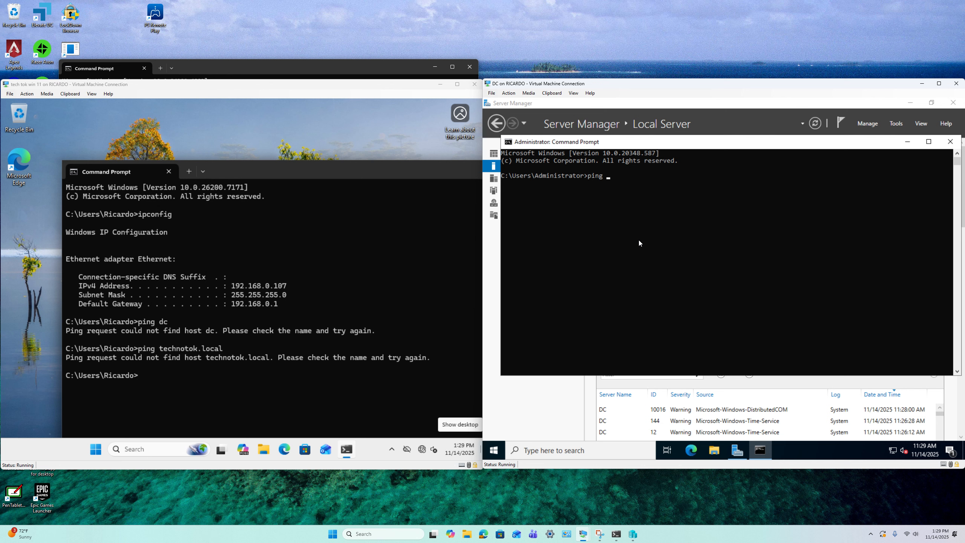
key(Escape)
text(pin)
key(BackSpace)
key(BackSpace)
key(BackSpace)
key(BackSpace)
key(BackSpace)
text(46514)
key(BackSpace)
key(BackSpace)
key(BackSpace)
key(BackSpace)
key(BackSpace)
text(ping 192.168.0.10)
key(Return)
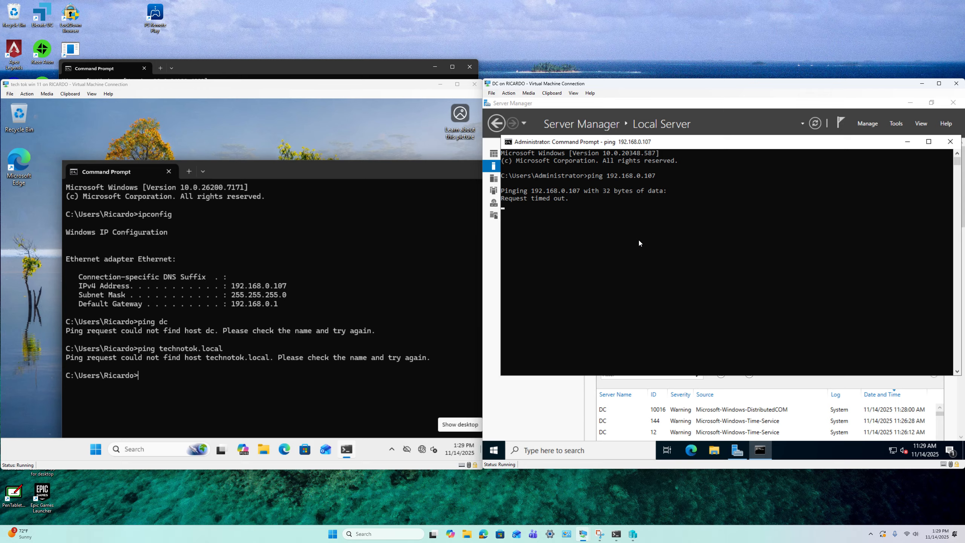
Review the earlier ping results on the host, minimize that Command Prompt, and repeat the domain controller's ping to 192.168.0.107
click(616, 534)
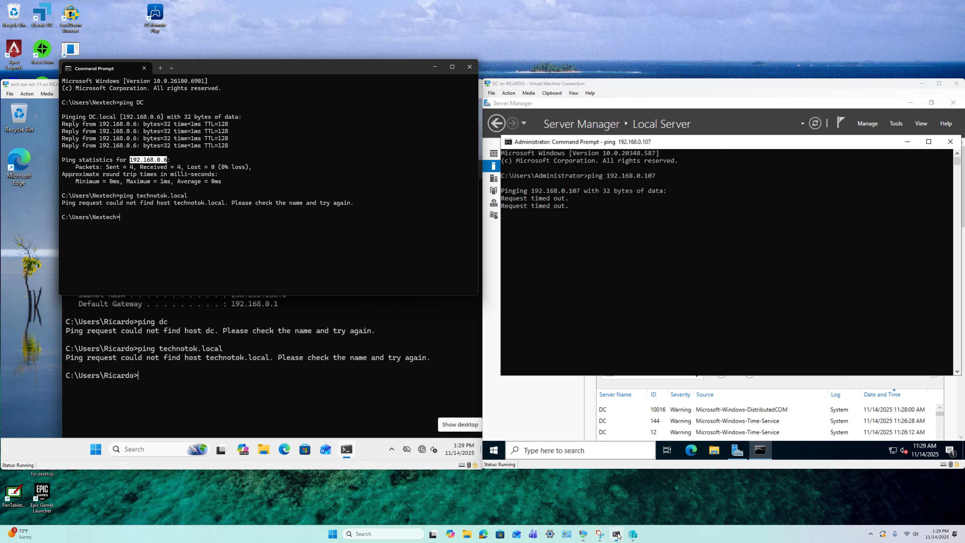
click(291, 236)
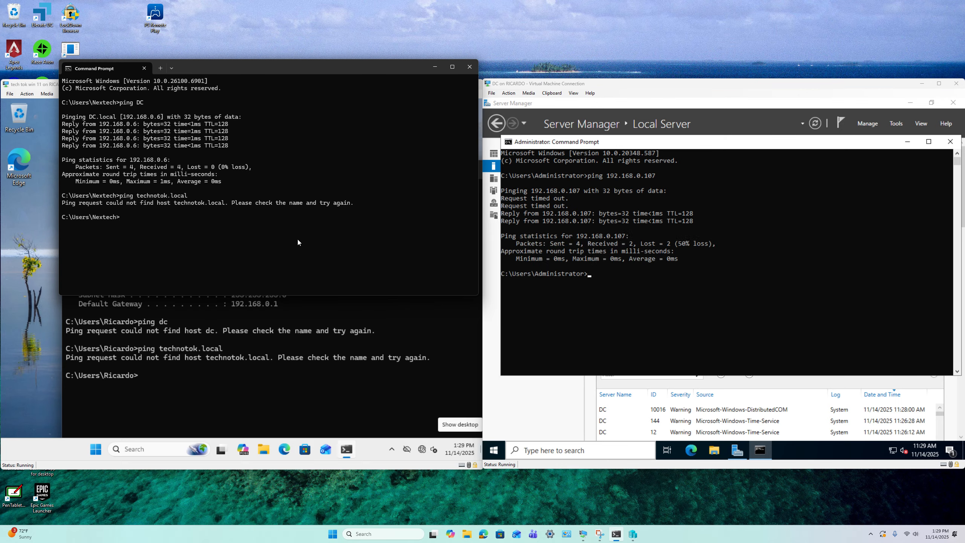
click(660, 311)
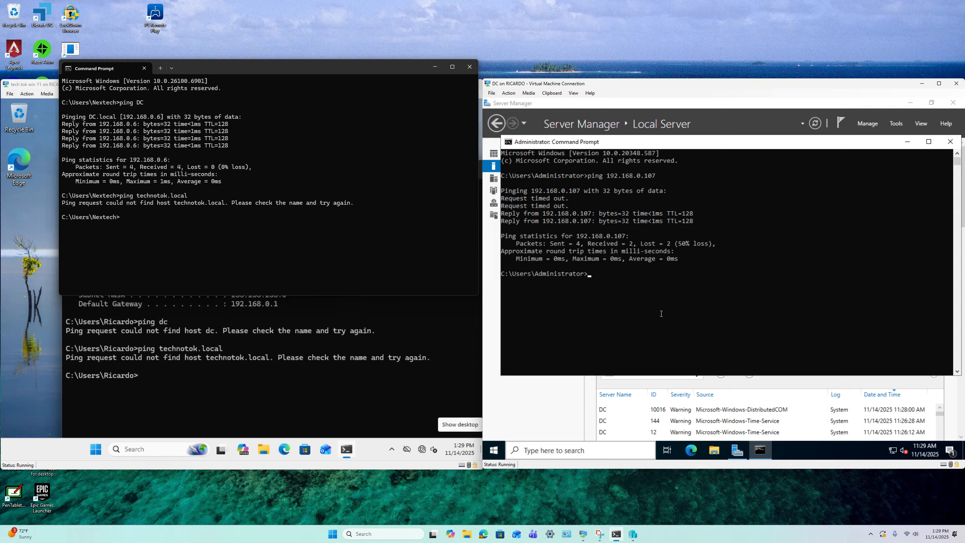
click(435, 66)
key(Up)
key(Return)
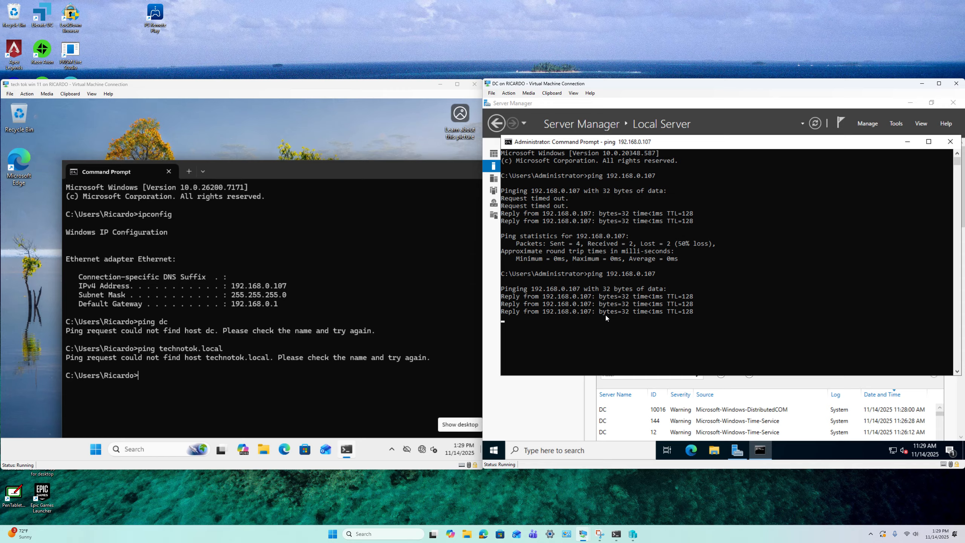
Rerun the pings to dc and technotok.local from the Windows 11 virtual machine
click(392, 378)
key(Up)
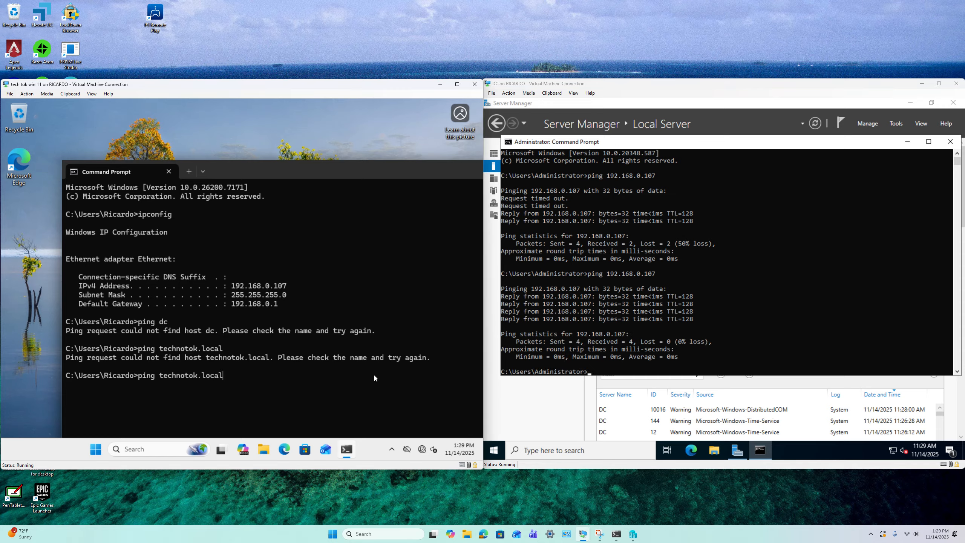
key(Up)
key(Return)
key(Up)
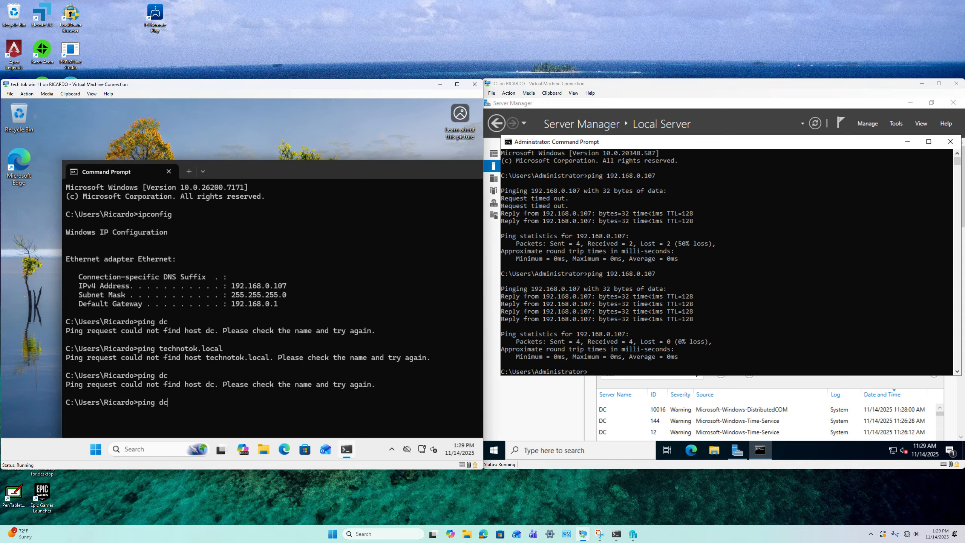
key(Up)
key(Return)
Put away the Windows 11 virtual machine's Command Prompt and check its network connection status
drag(233, 176, 149, 145)
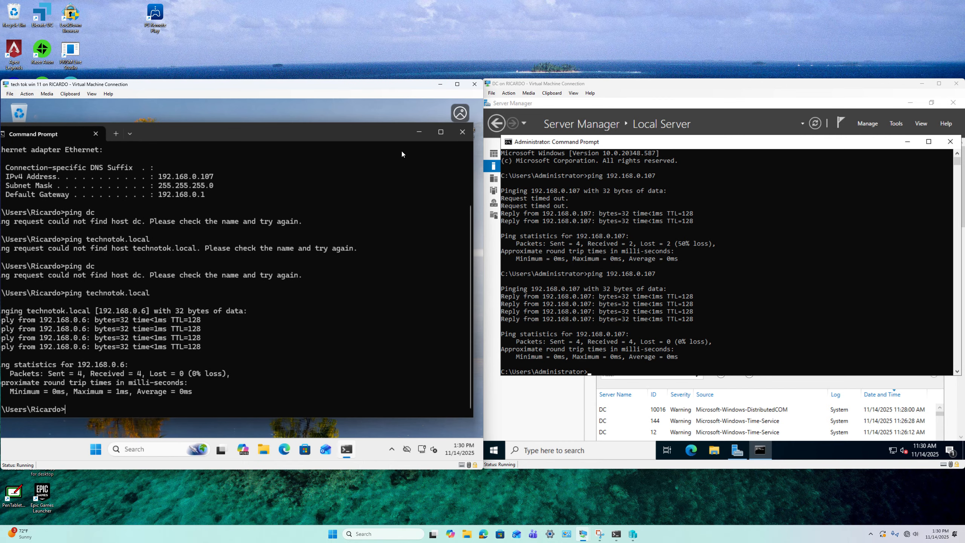
click(443, 136)
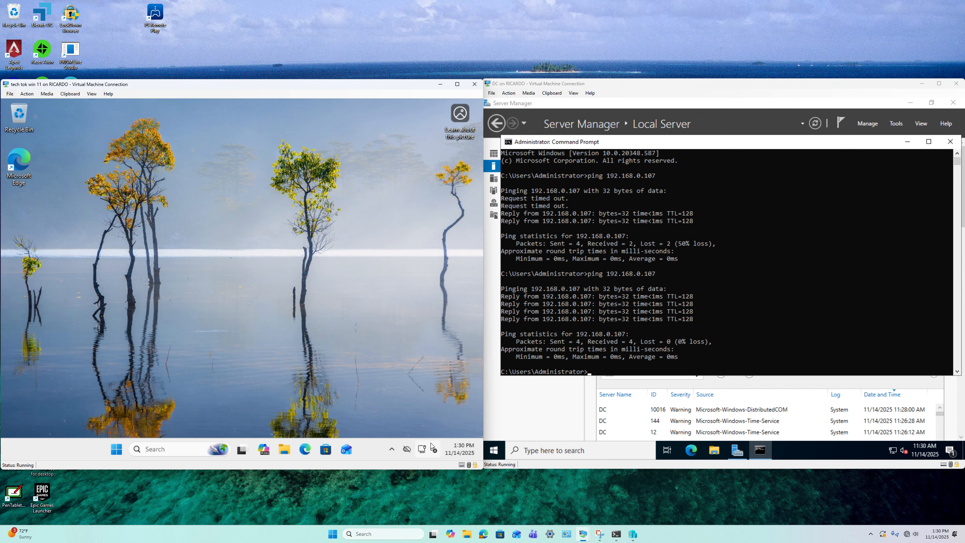
mouse_move(424, 449)
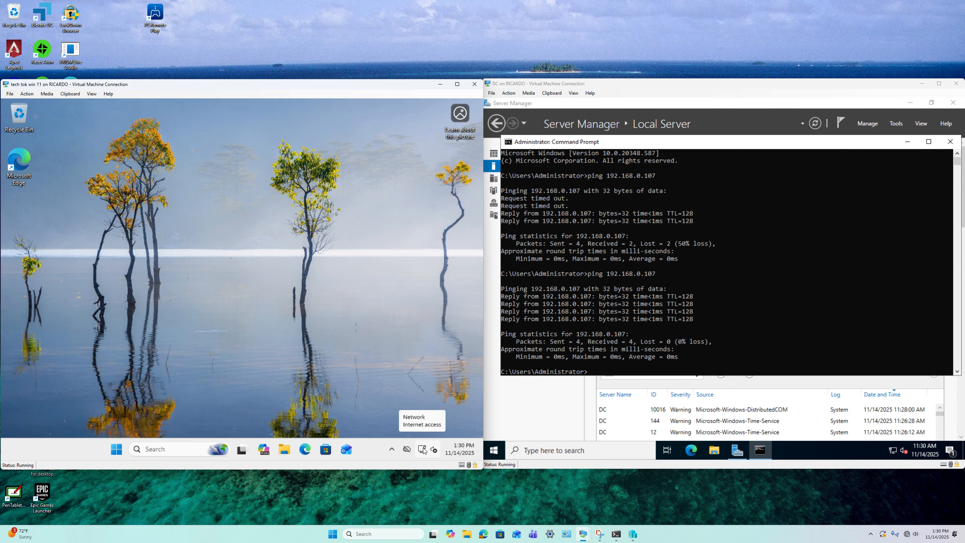
Recheck the domain controller's internet access by searching the web for gjcmchvbj in Edge, and close the tab
click(690, 451)
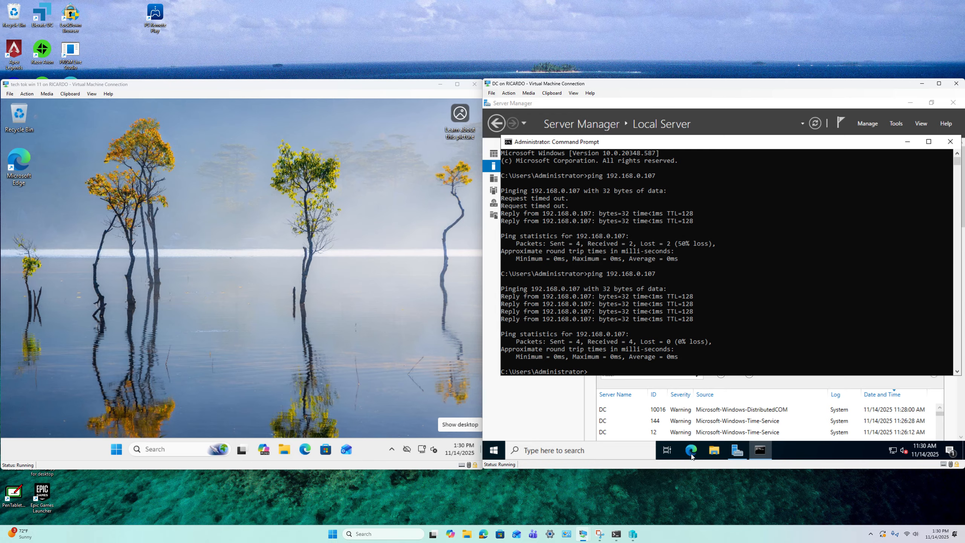
text(gjcmchvbj)
key(Return)
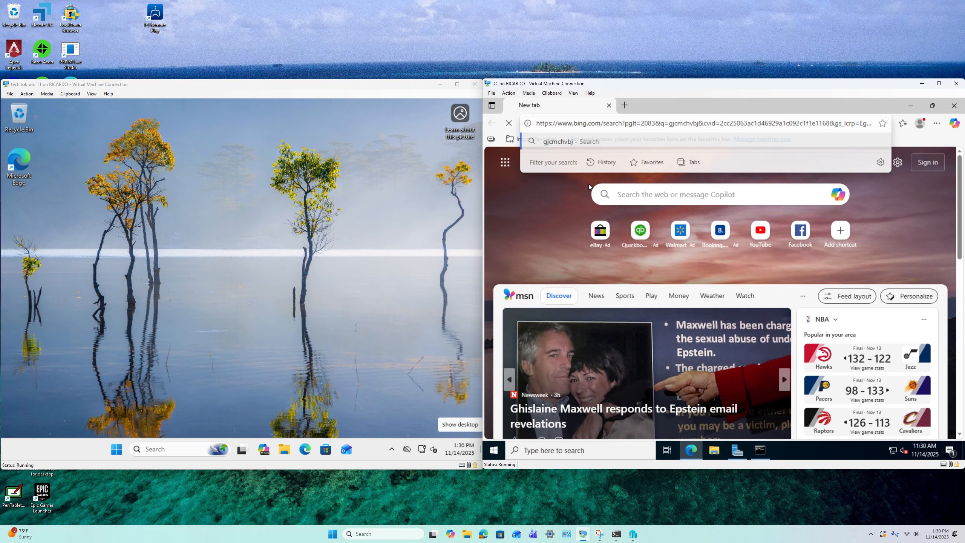
click(609, 105)
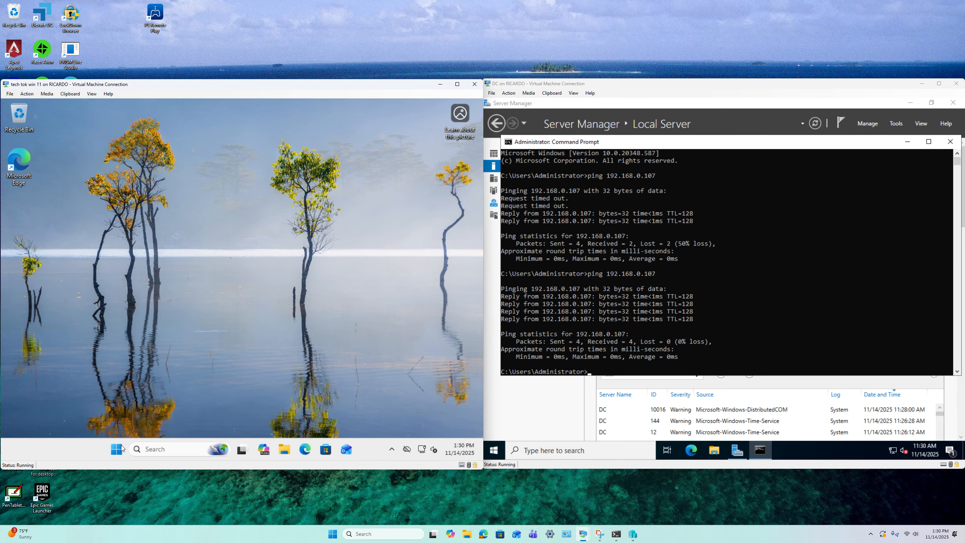
Open the About your PC settings on the Windows 11 virtual machine
click(117, 450)
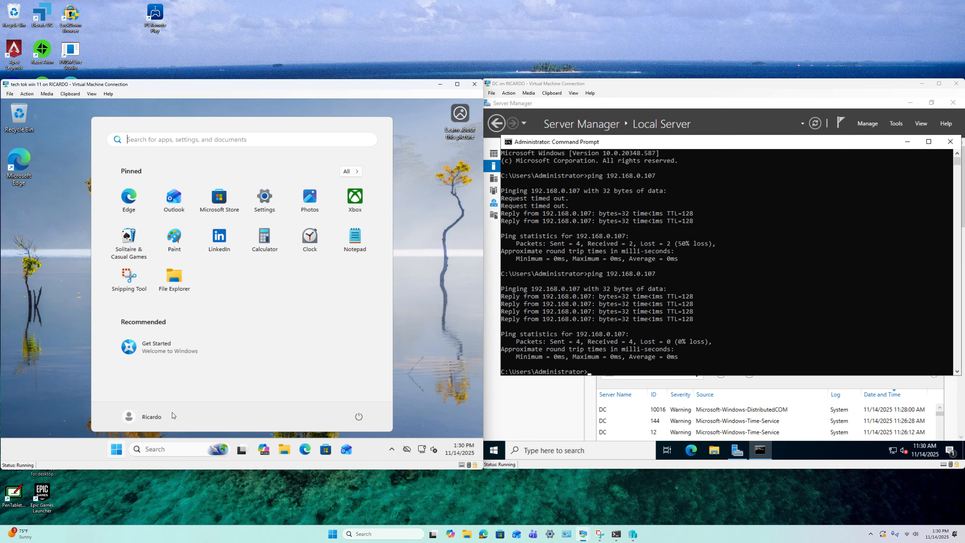
text(sd)
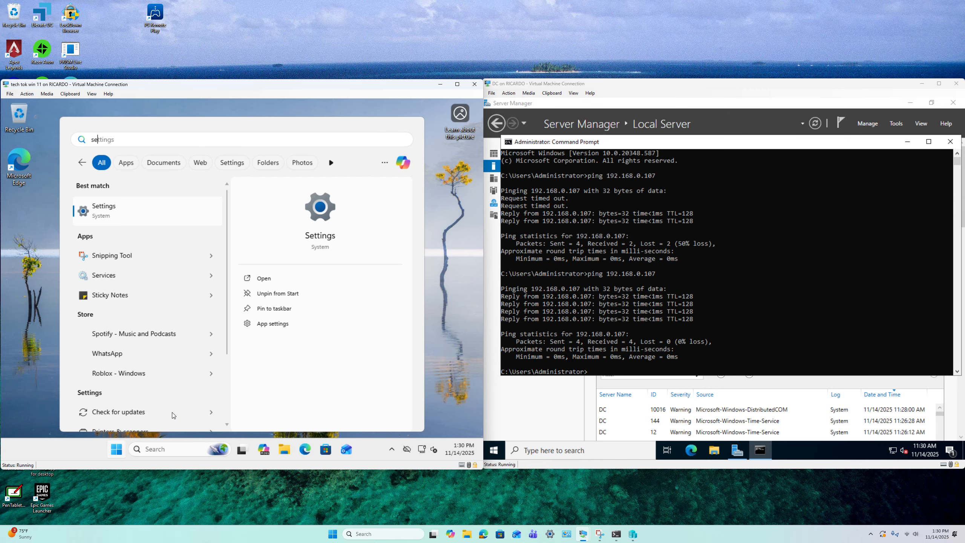
key(BackSpace)
key(BackSpace)
text(abo)
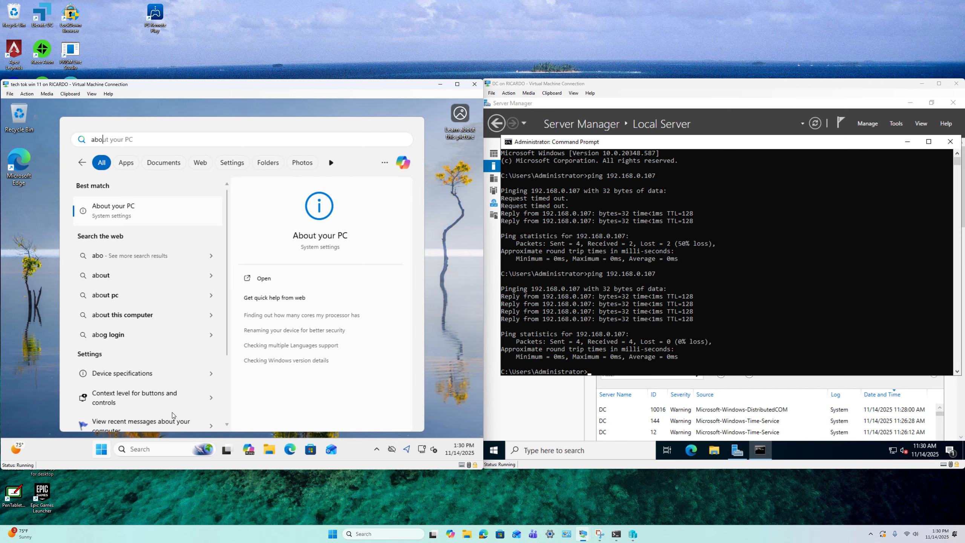
key(Return)
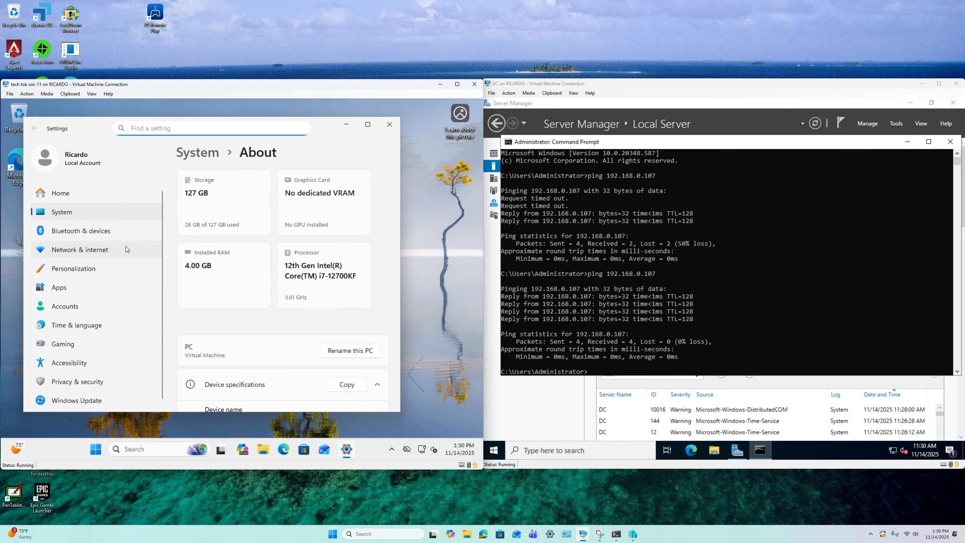
Try to change the computer's membership to the technotok.local domain, and cancel the credentials request
scroll(225, 345, down, 10)
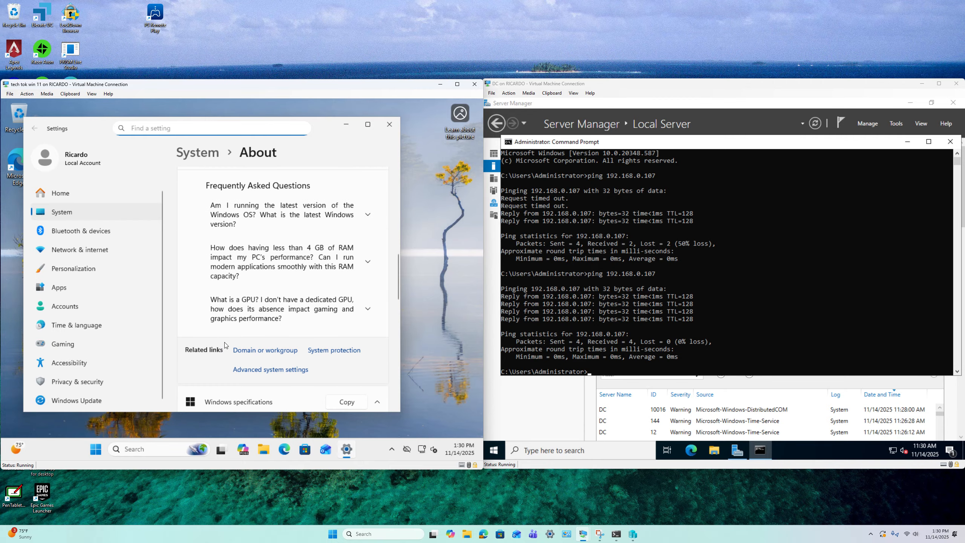
click(242, 350)
click(211, 287)
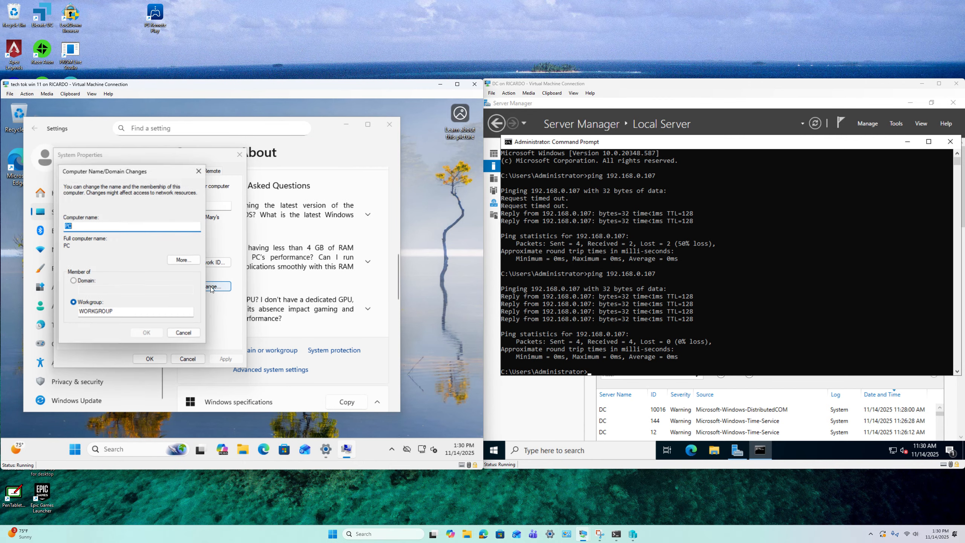
click(74, 280)
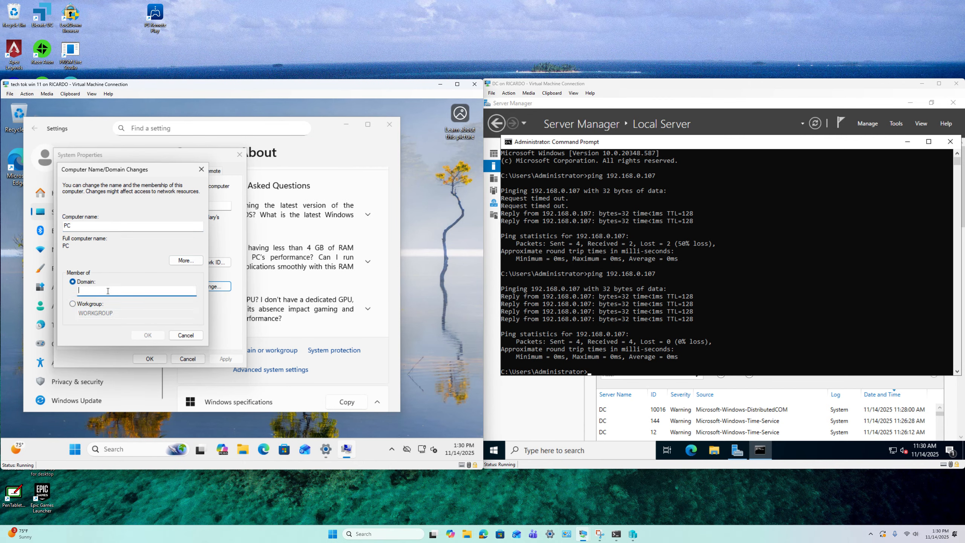
text(technotok.local)
key(Return)
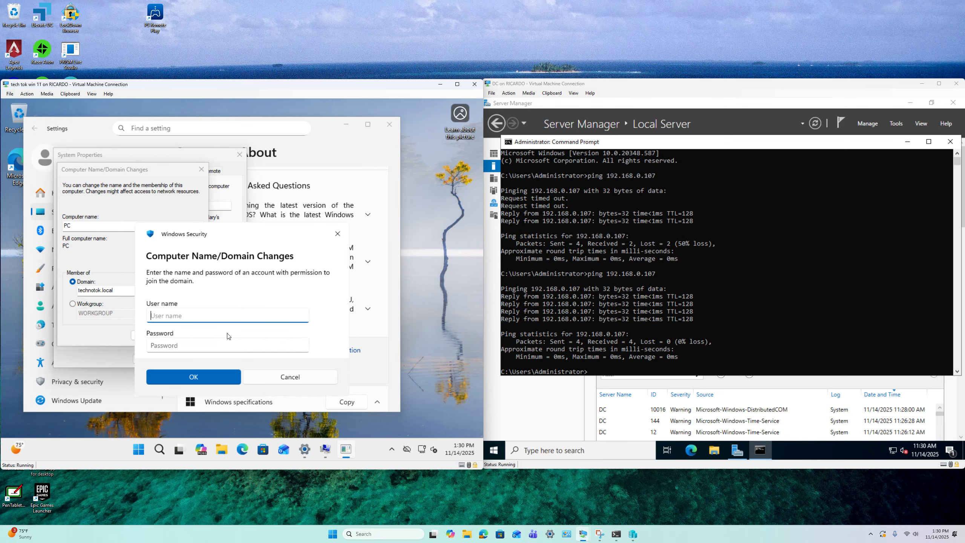
click(282, 377)
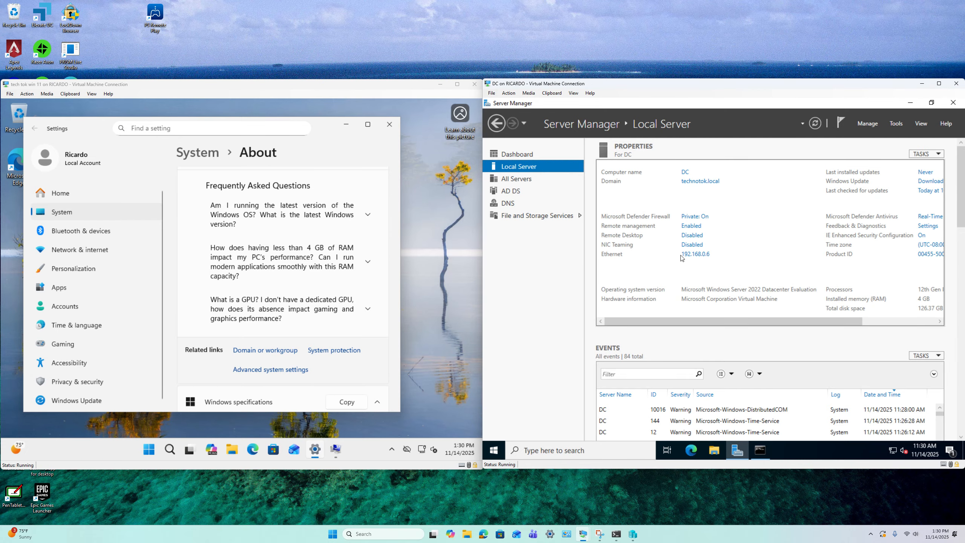
Set the IPv4 properties of the domain controller's Ethernet adapter to obtain an IP address automatically
click(694, 254)
click(579, 195)
right_click(579, 195)
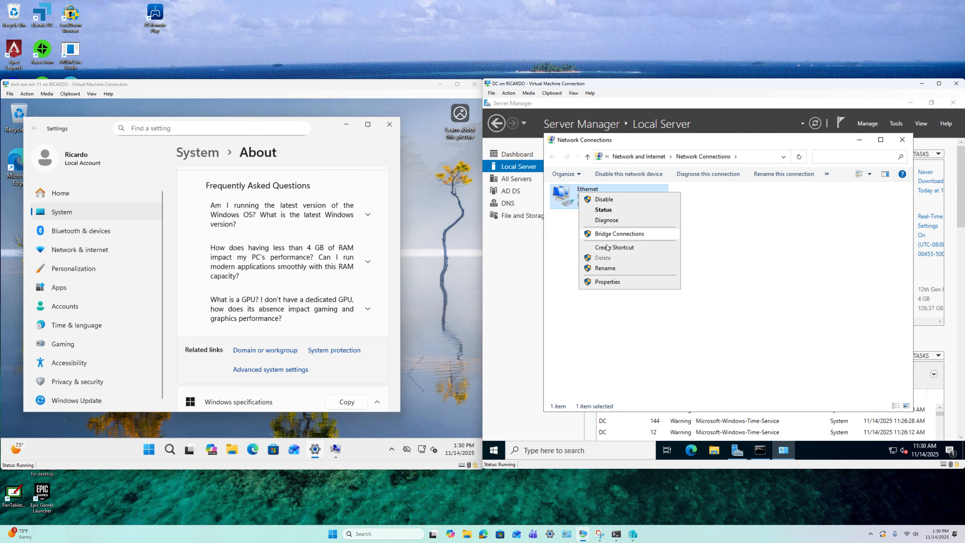
click(612, 282)
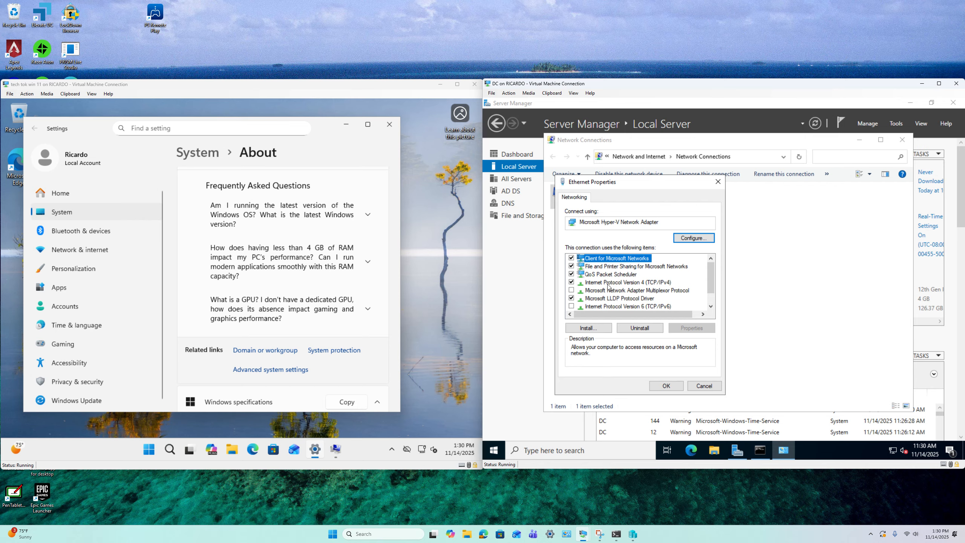
click(613, 282)
click(691, 327)
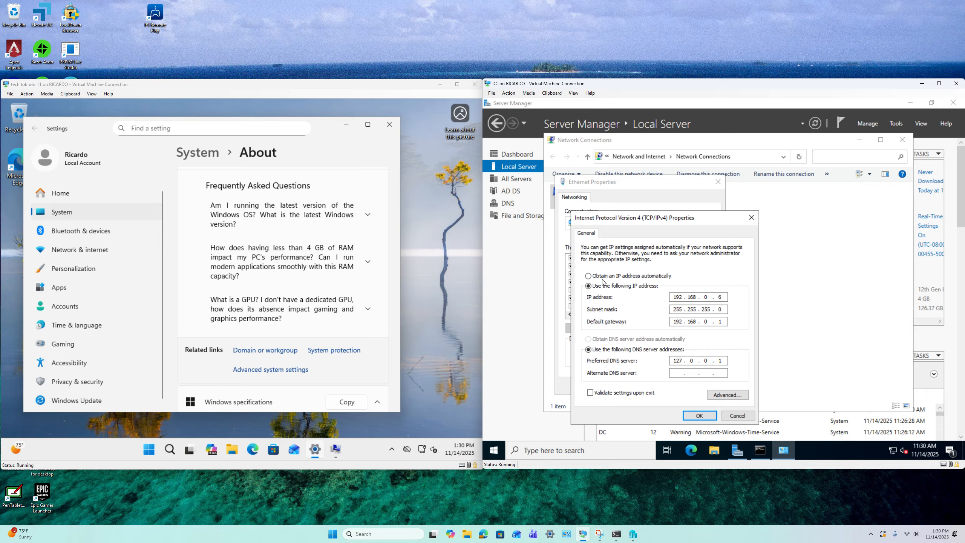
click(605, 275)
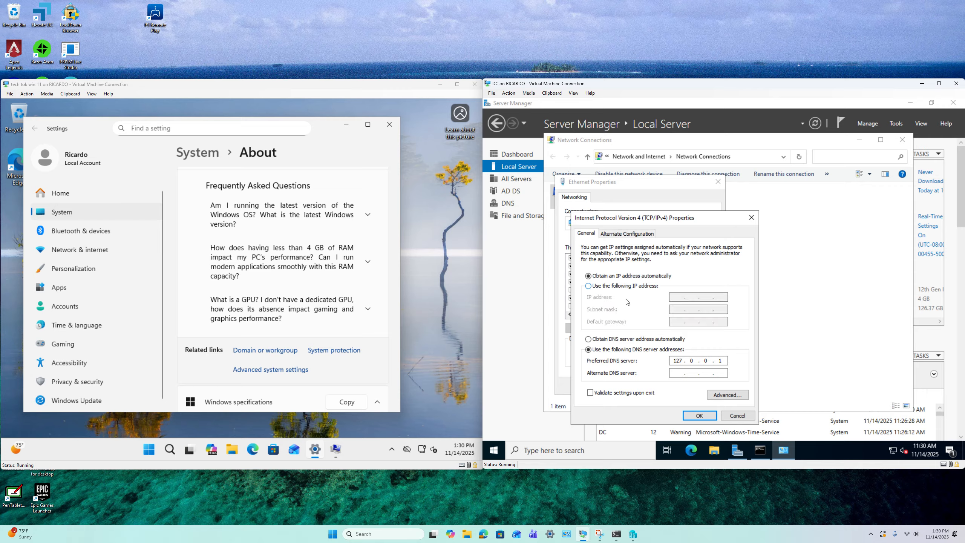
click(689, 416)
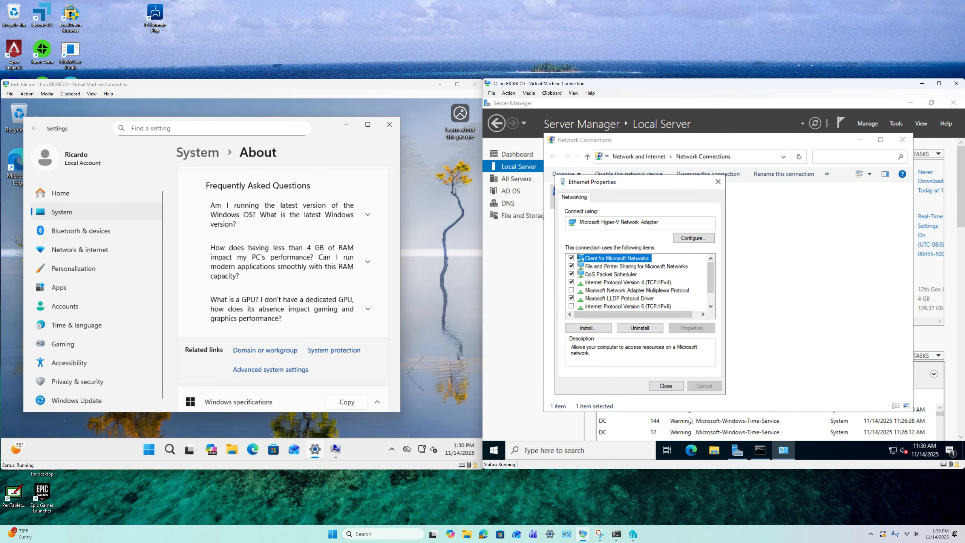
Close the domain controller's Ethernet adapter properties and look over the quick settings on the Windows 11 virtual machine
click(671, 388)
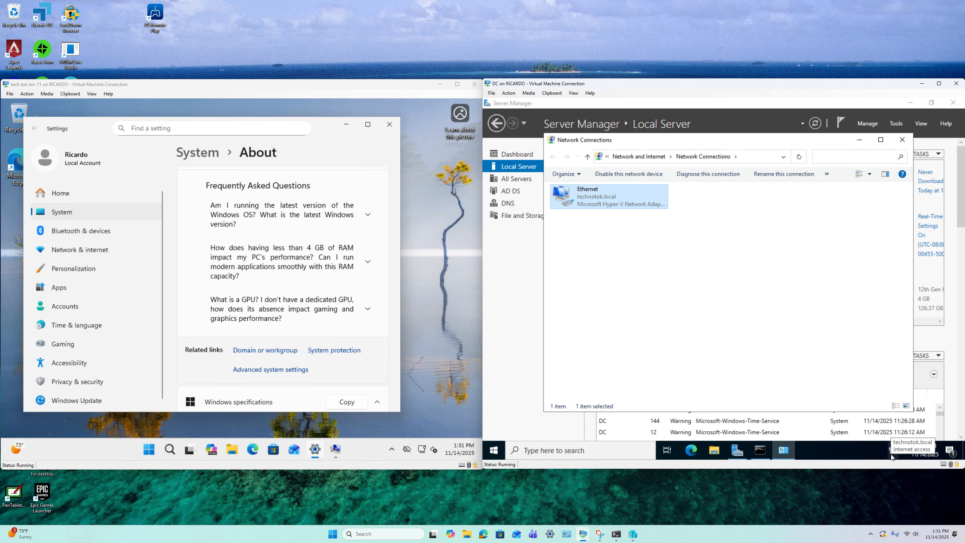
click(428, 449)
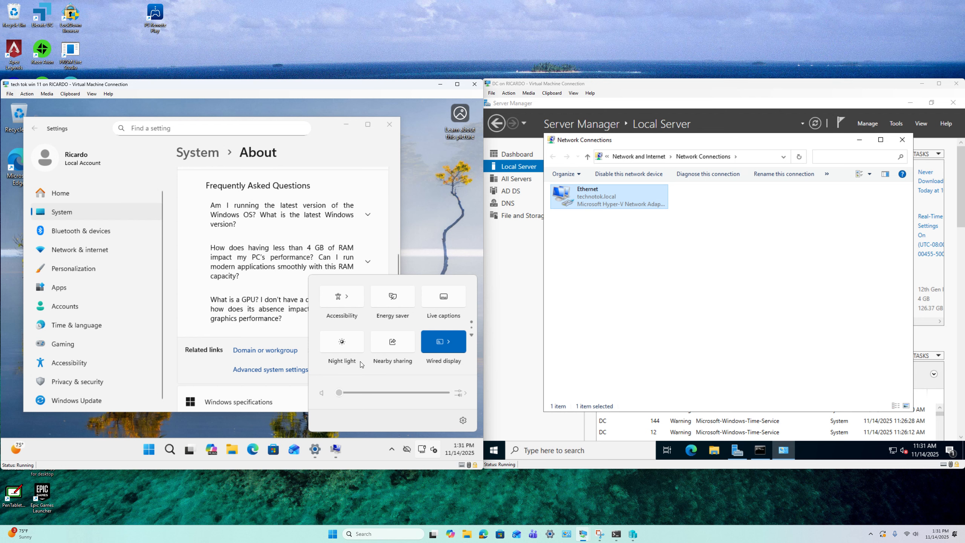
click(375, 445)
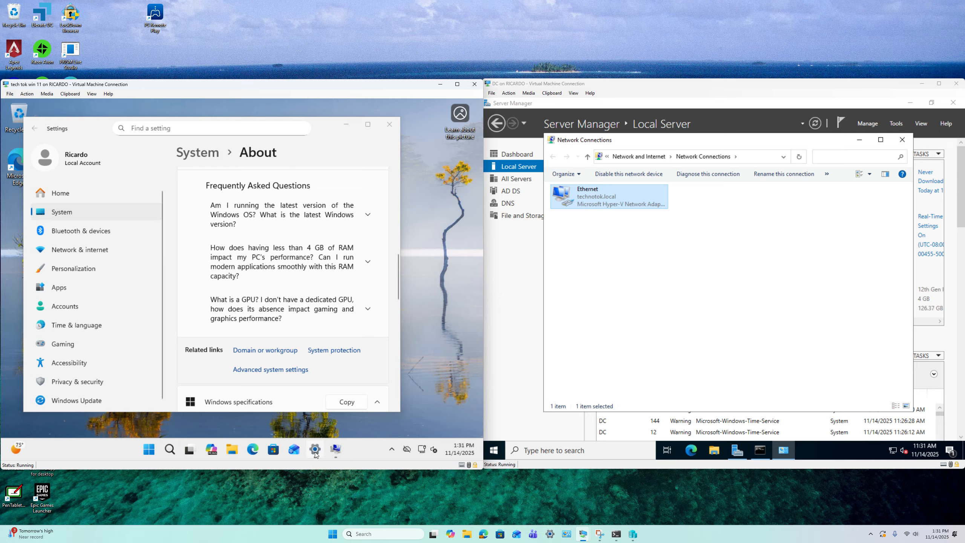
Retry joining the Windows 11 computer to the technotok.local domain twice, cancelling the credentials request each time
click(335, 449)
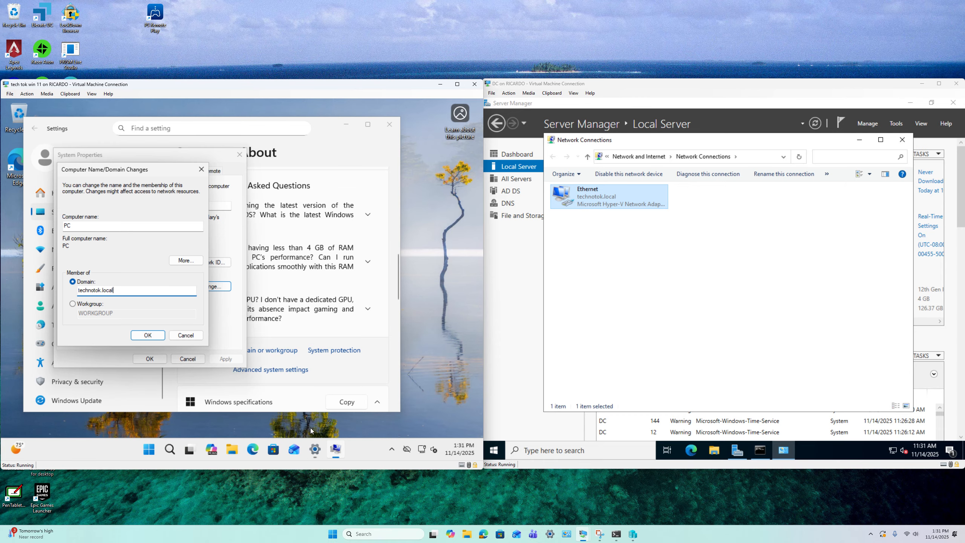
click(148, 335)
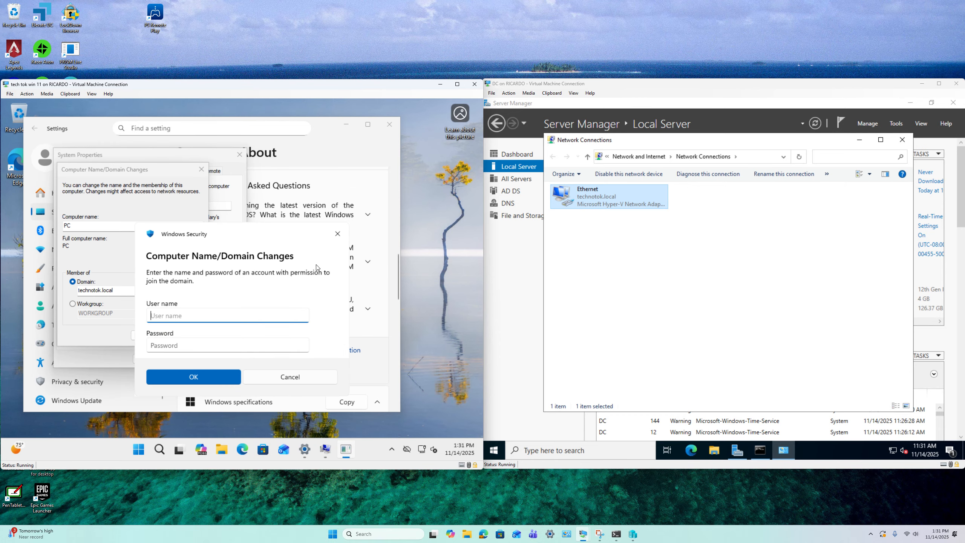
click(346, 232)
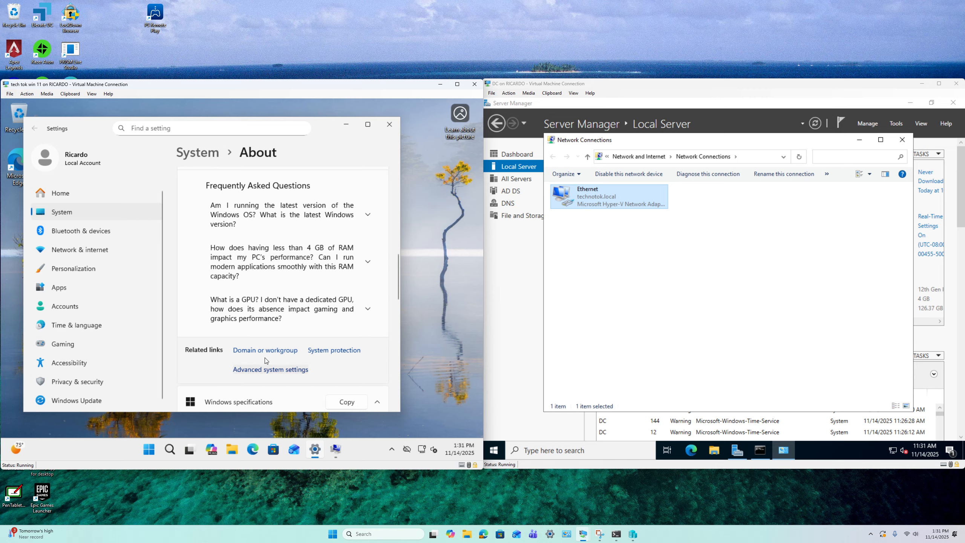
click(265, 350)
click(147, 334)
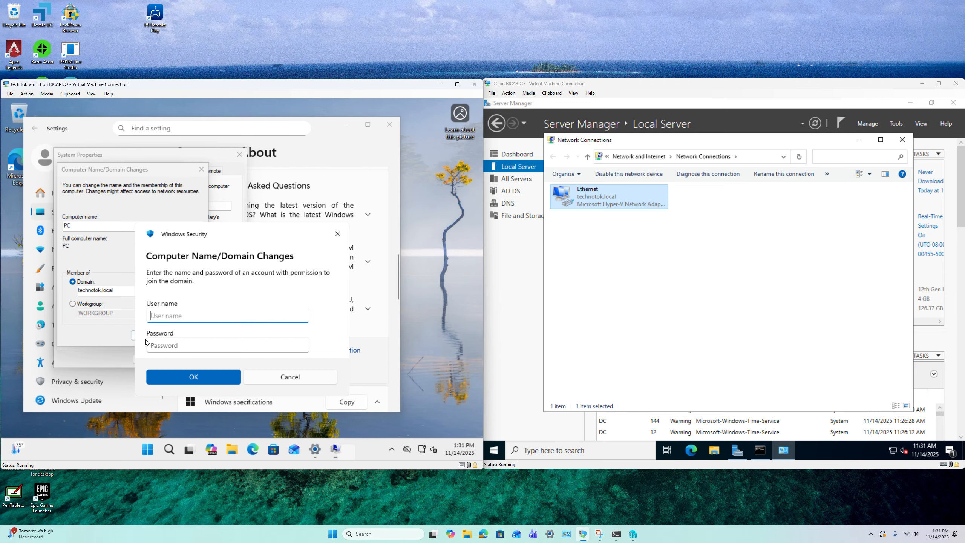
click(271, 378)
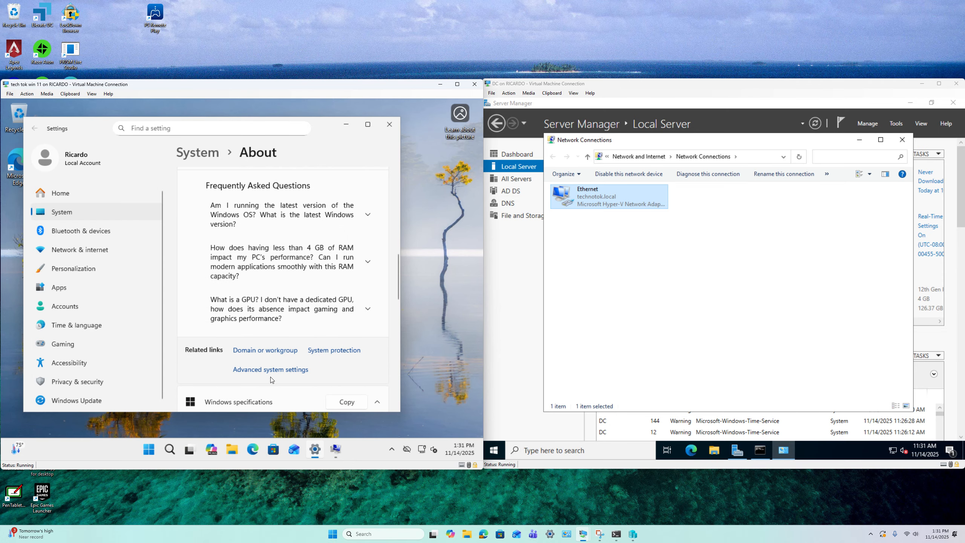
Run ipconfig and ping dc in a Command Prompt on the Windows 11 virtual machine
key(super)
text(cmd)
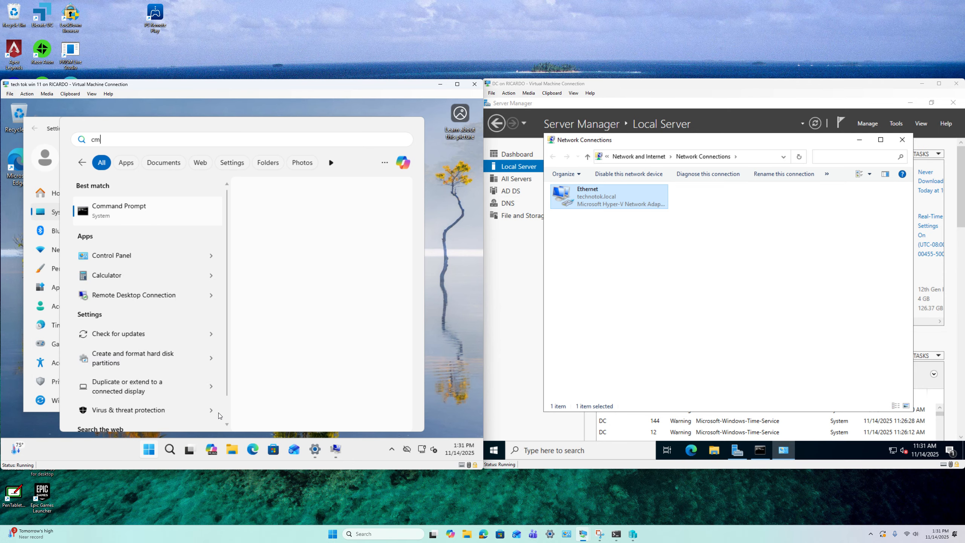
key(Return)
text(i)
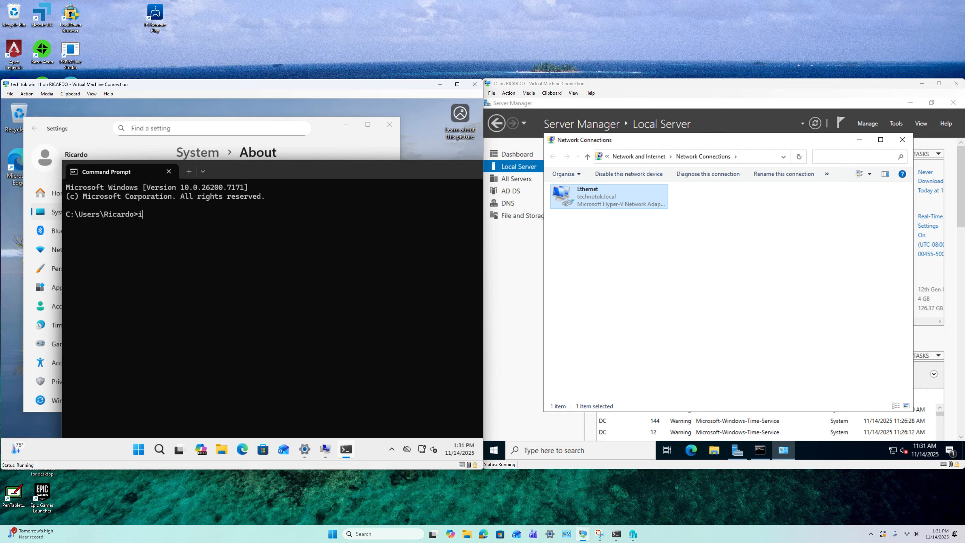
text(pconfig)
key(Return)
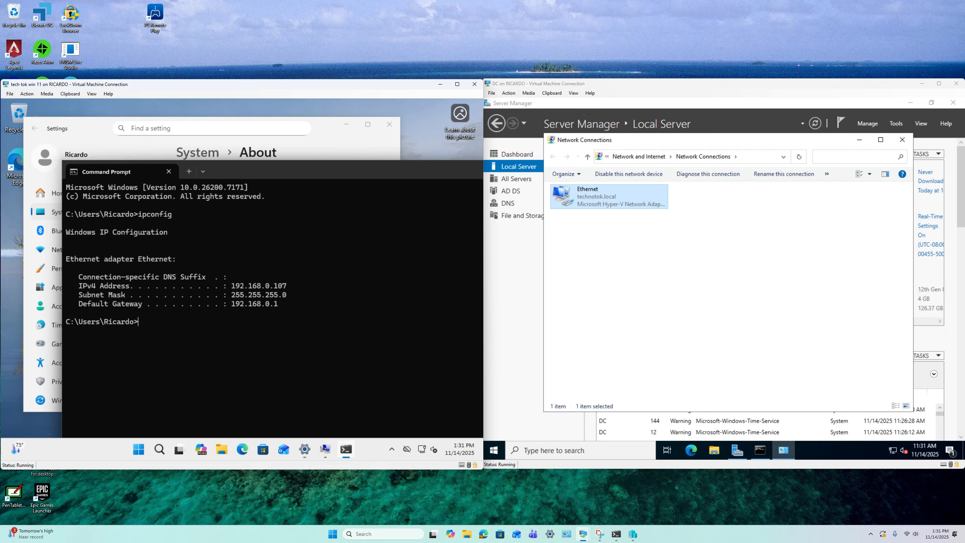
text(ping dc)
key(Return)
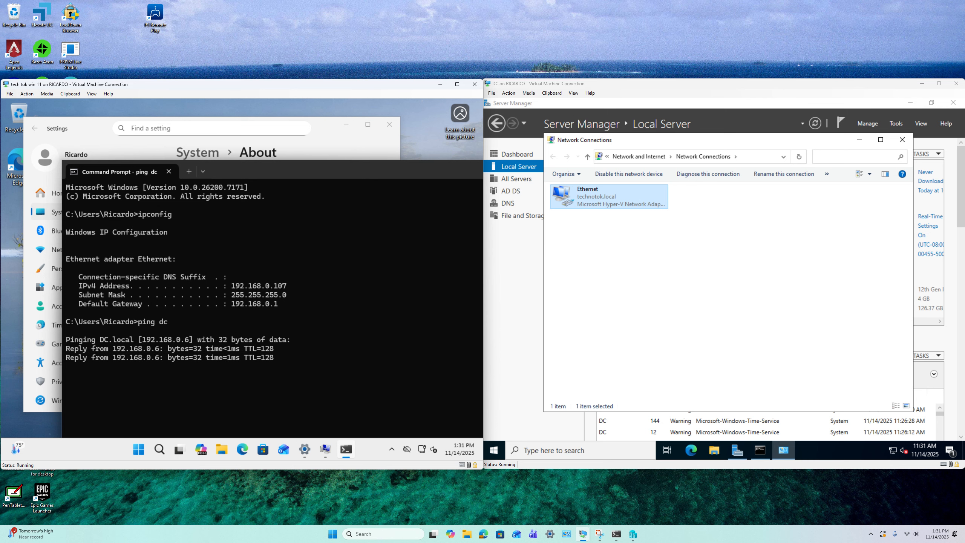
Open the properties of the domain controller's Ethernet adapter
click(592, 230)
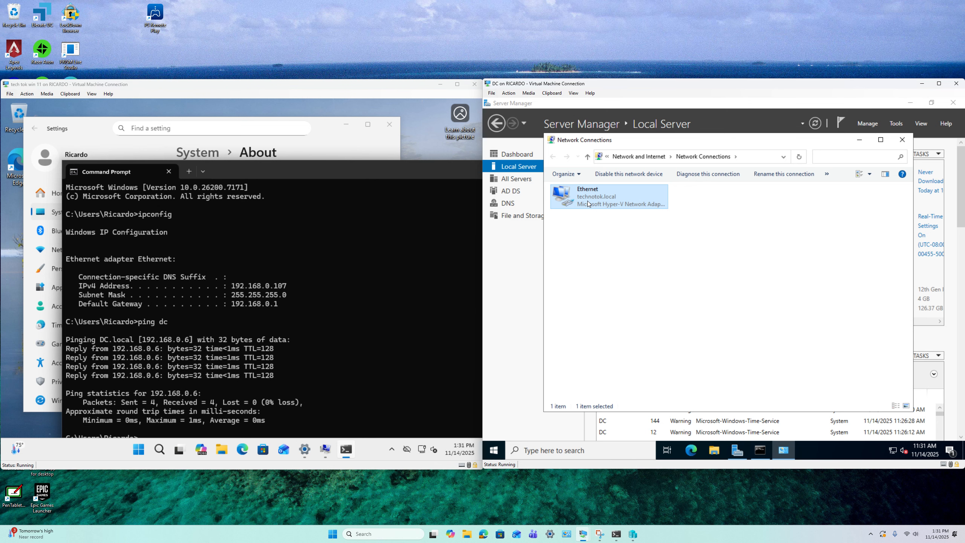
right_click(572, 197)
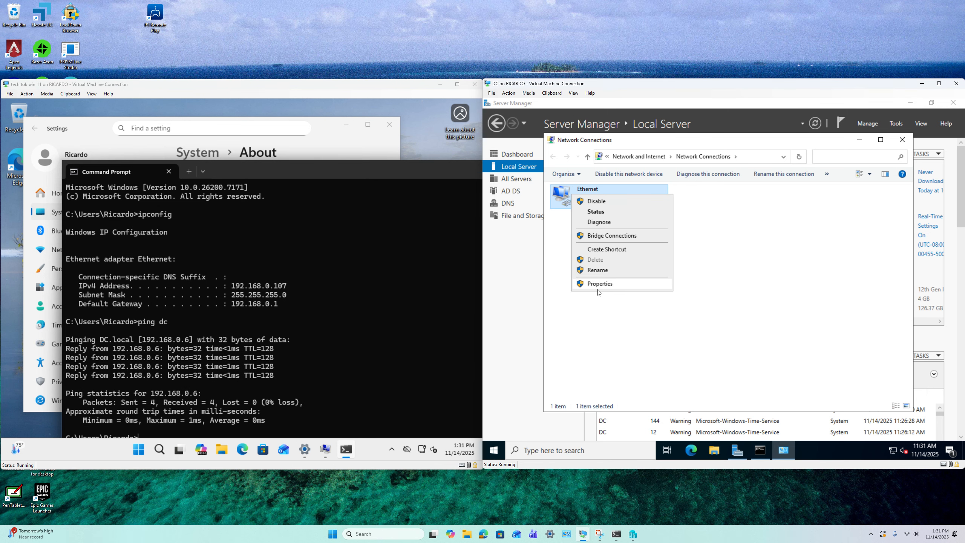
click(598, 289)
Test the domain controller's internet access by searching the web for fgdfsvg in Edge, and close the tab
click(690, 450)
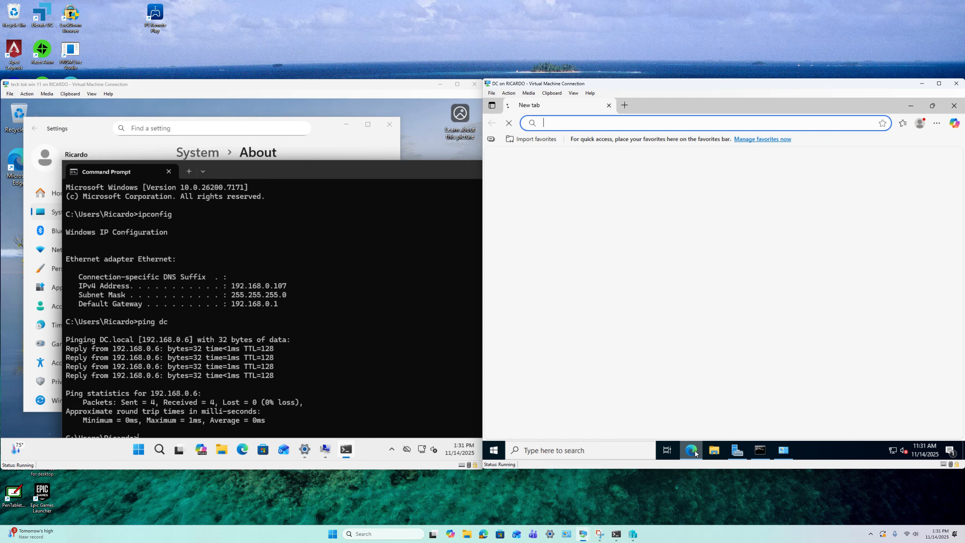
text(fgdfsvg)
key(Return)
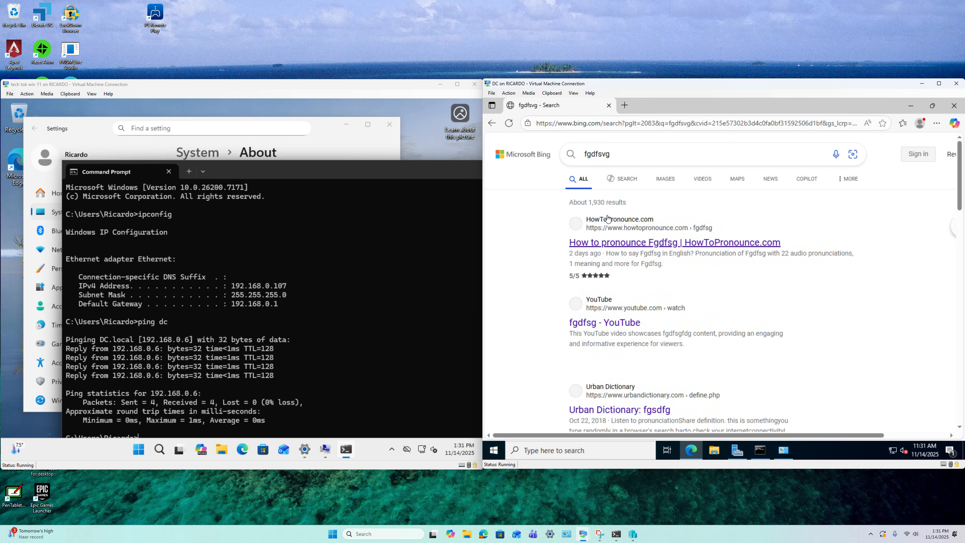
click(609, 106)
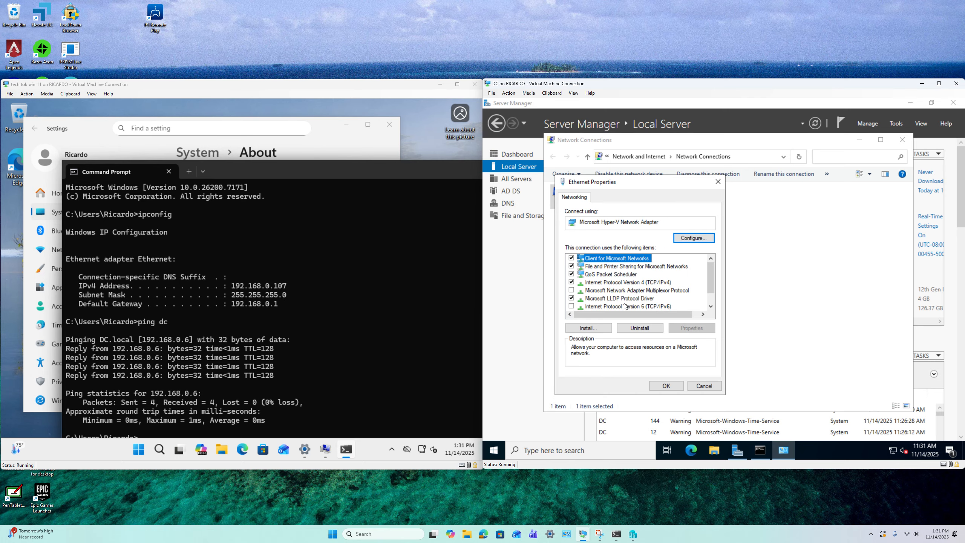
Open the adapter's Internet Protocol Version 4 properties and review its alternate configuration and advanced DNS settings
click(610, 282)
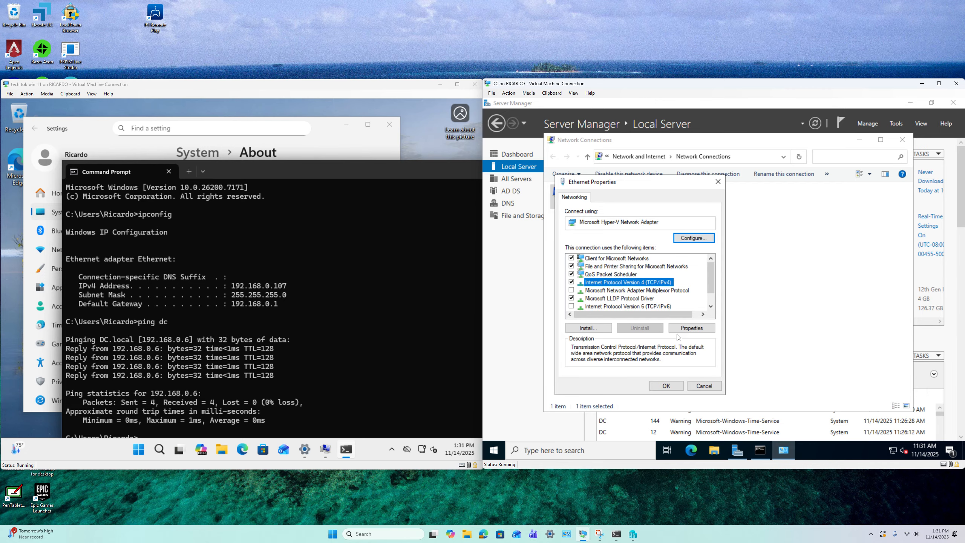
click(681, 329)
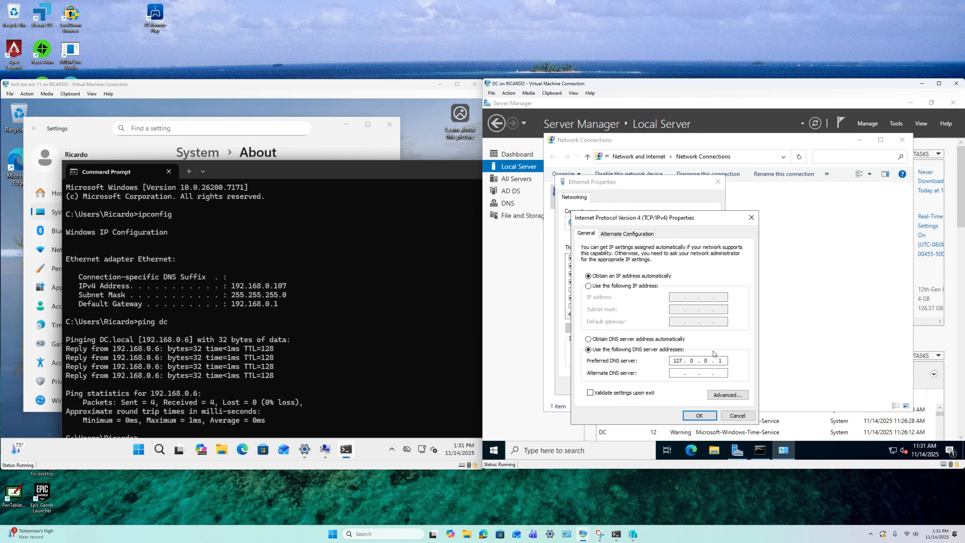
click(614, 235)
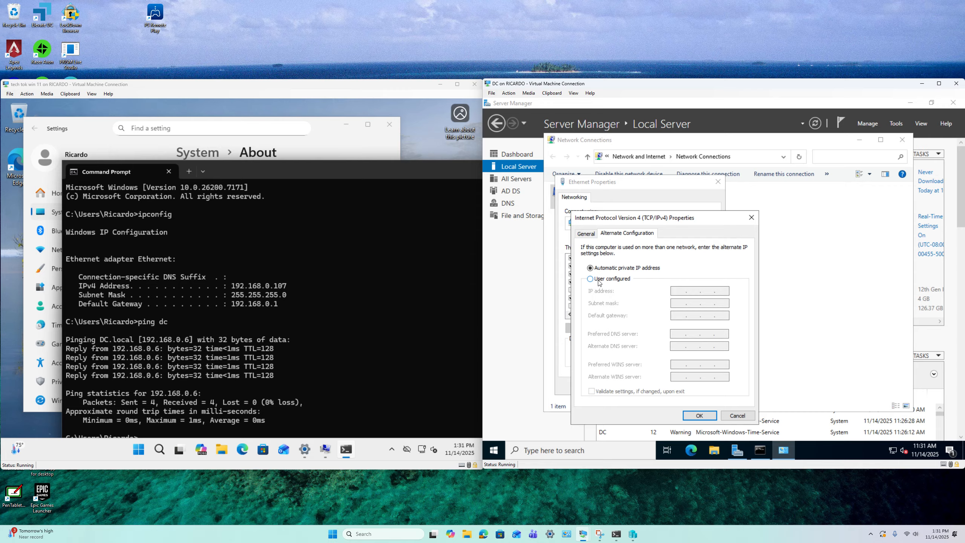
click(594, 232)
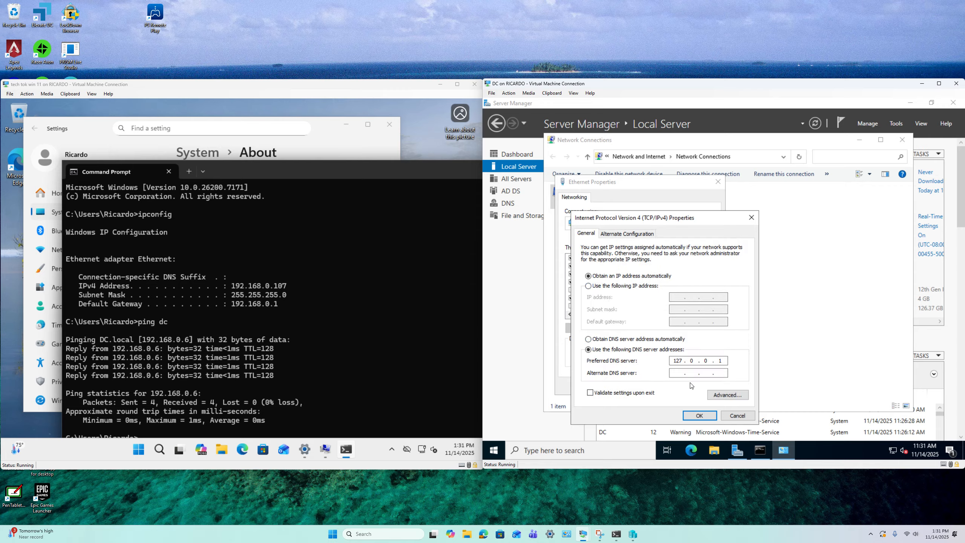
click(717, 393)
click(616, 230)
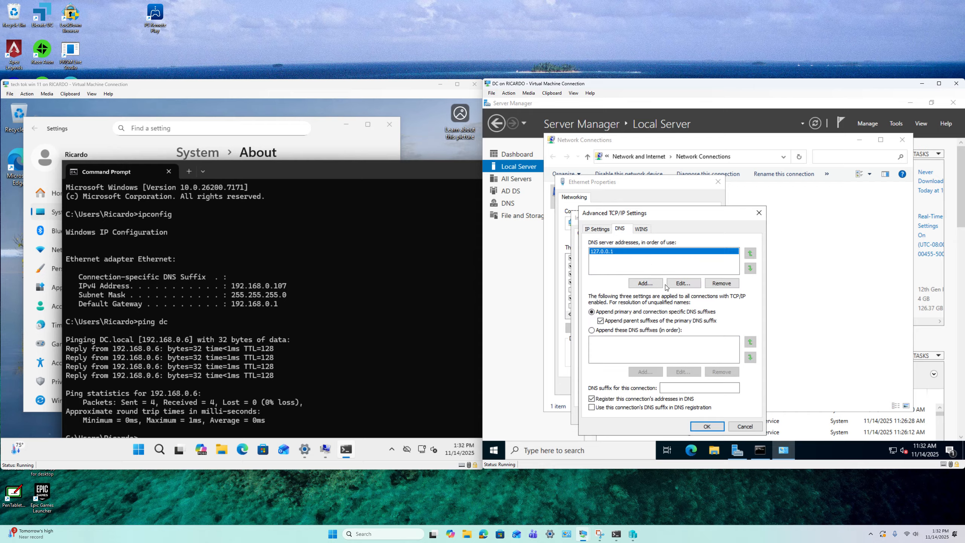
click(759, 212)
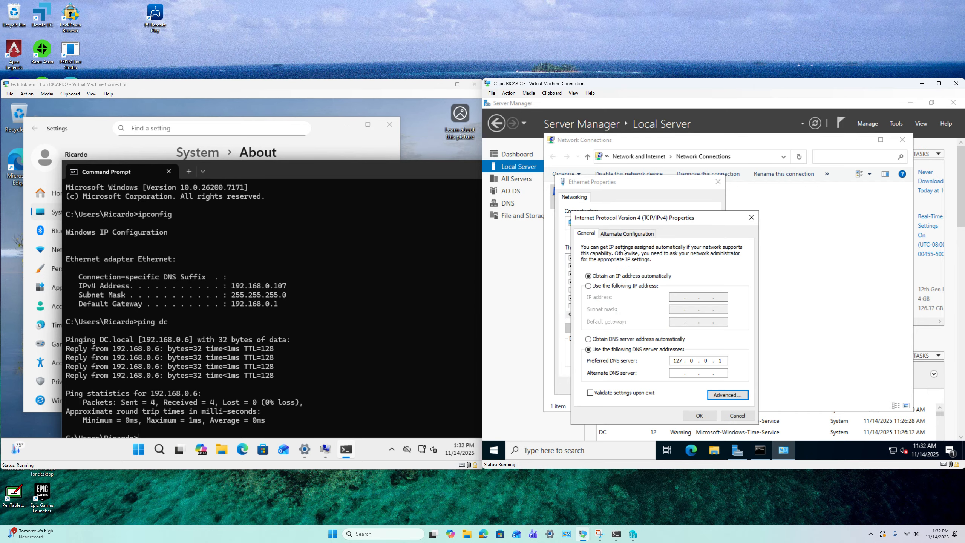
Assign the domain controller the static IP address 192.168.0.6, subnet mask 255.255.255.0 and default gateway 192.168.0.1, and apply the adapter settings
click(596, 286)
click(679, 297)
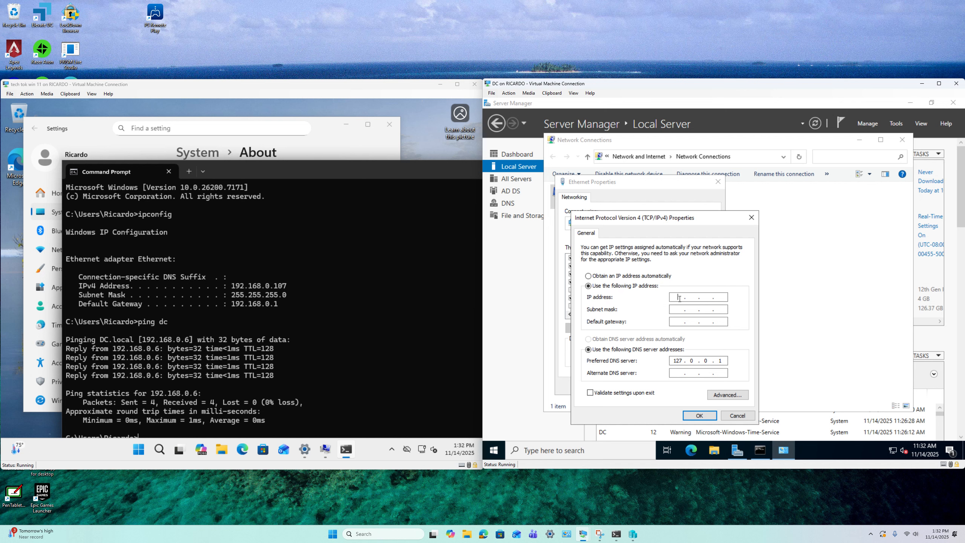
text(192)
text(1680)
text(68 . 0 . 6)
key(Tab)
click(675, 322)
text(192 . 168)
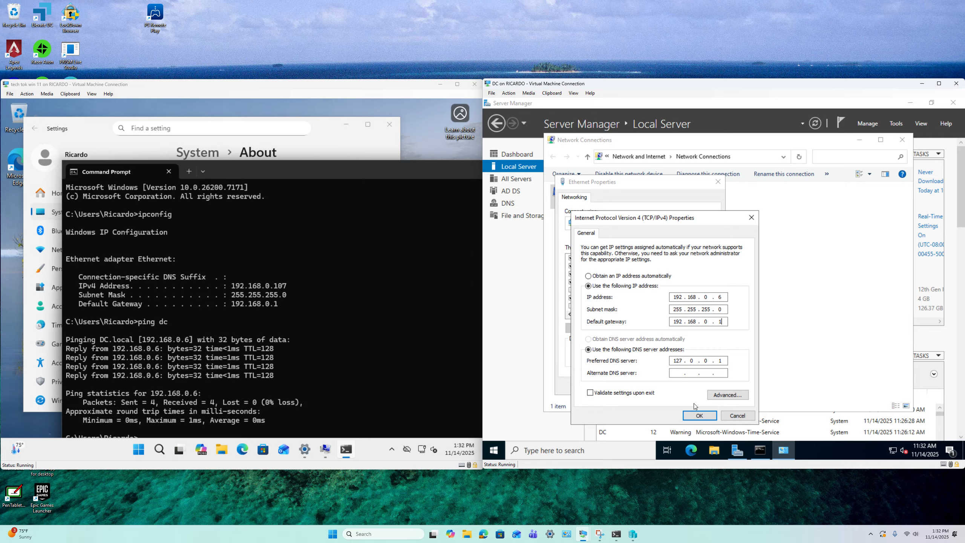
click(696, 415)
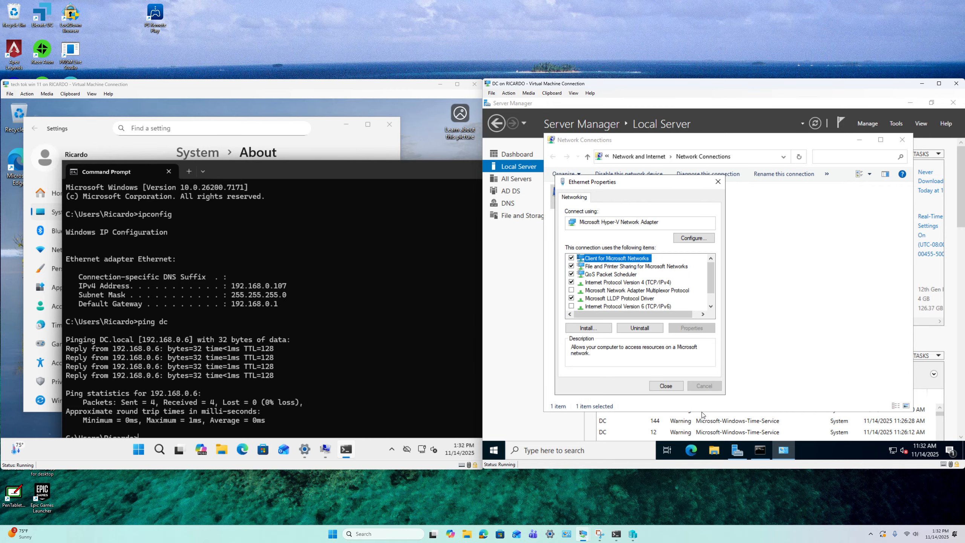
click(662, 384)
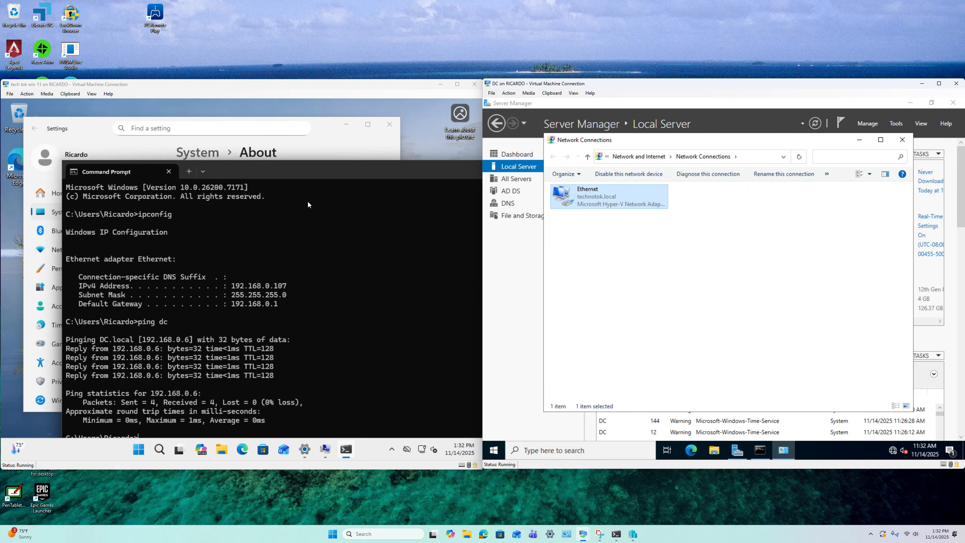
Ping dc again from the Windows 11 virtual machine's Command Prompt
click(310, 174)
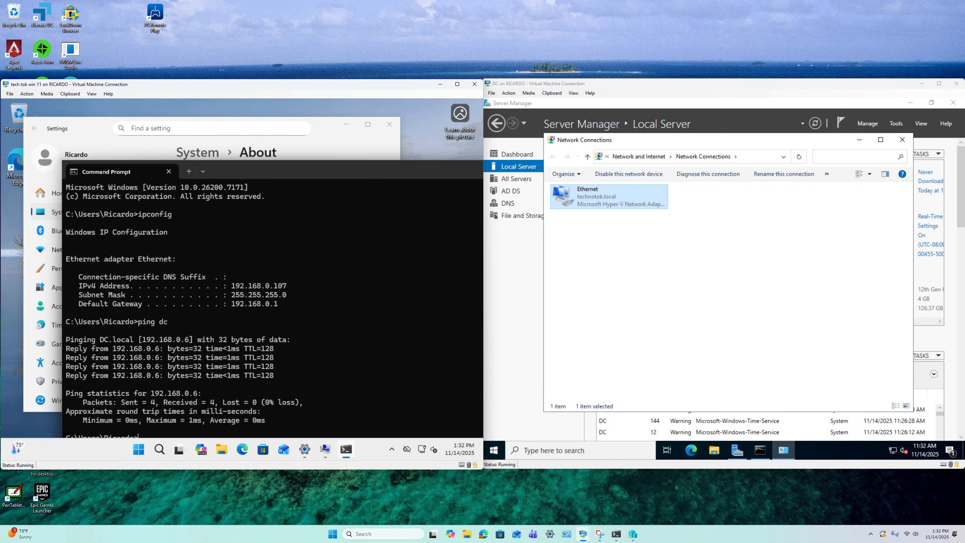
drag(267, 164, 241, 128)
key(Up)
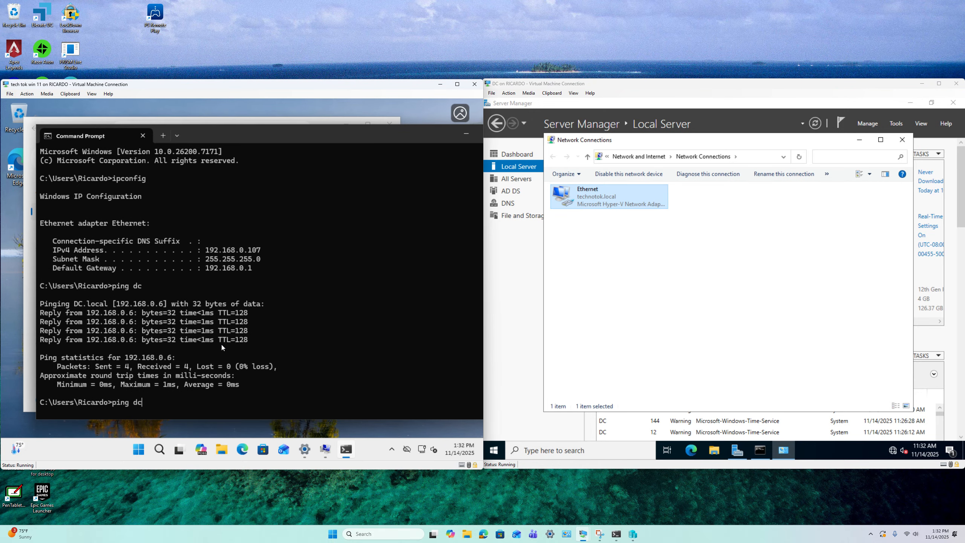
key(Return)
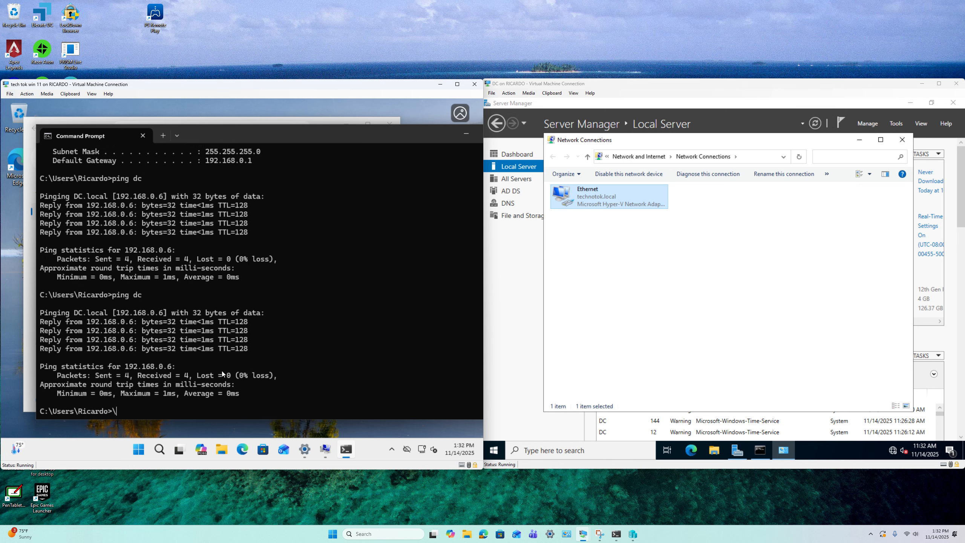
Ping the technotok.local domain from the Windows 11 virtual machine
key(Up)
key(Up)
key(BackSpace)
key(Escape)
text(ping technotok.local)
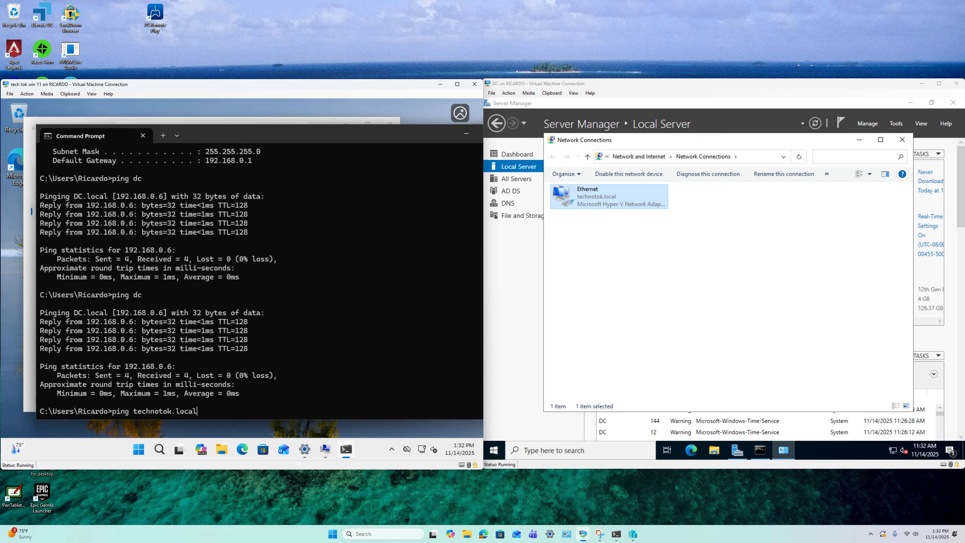
key(Return)
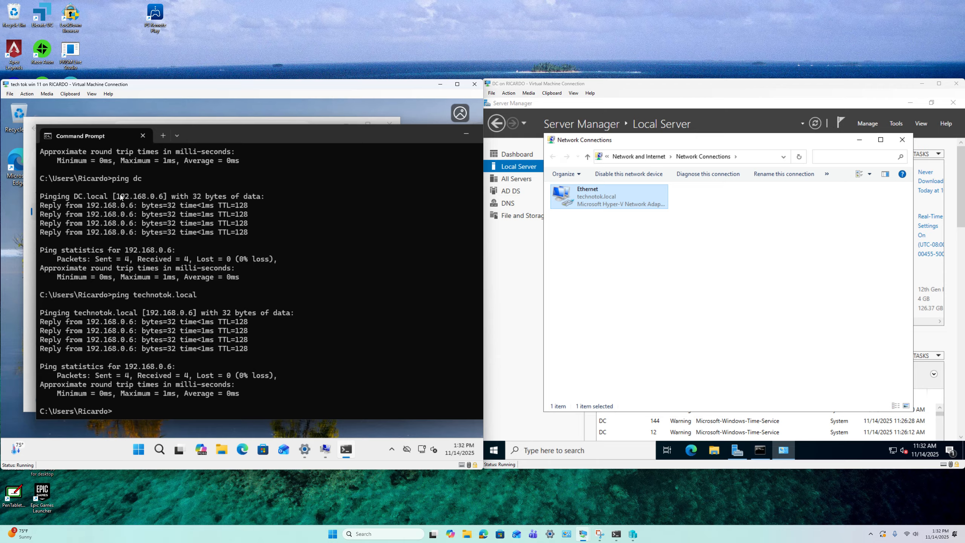
Compare the IP addresses that the pings of dc and technotok.local resolve to, highlighting each in the output
drag(113, 195, 162, 200)
drag(145, 312, 188, 311)
scroll(188, 311, up, 8)
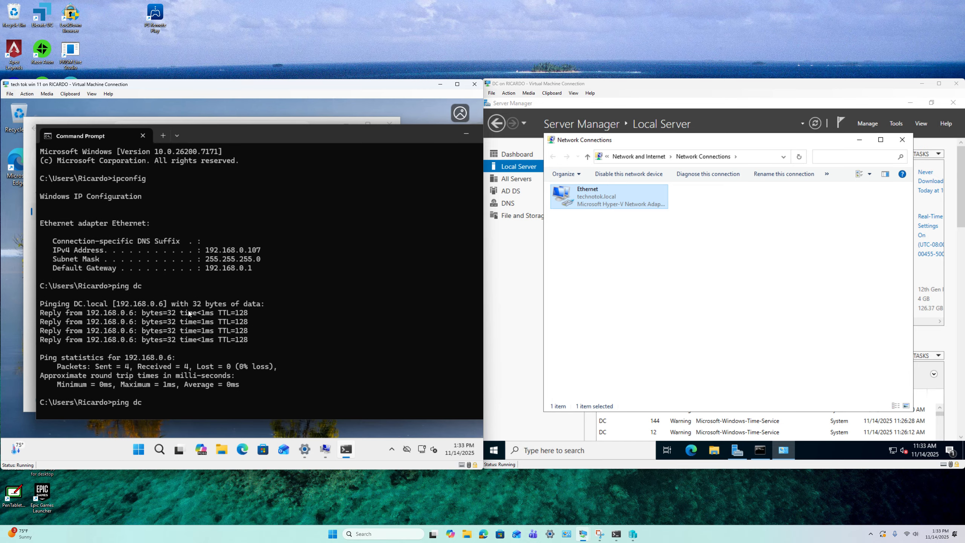
scroll(189, 311, down, 8)
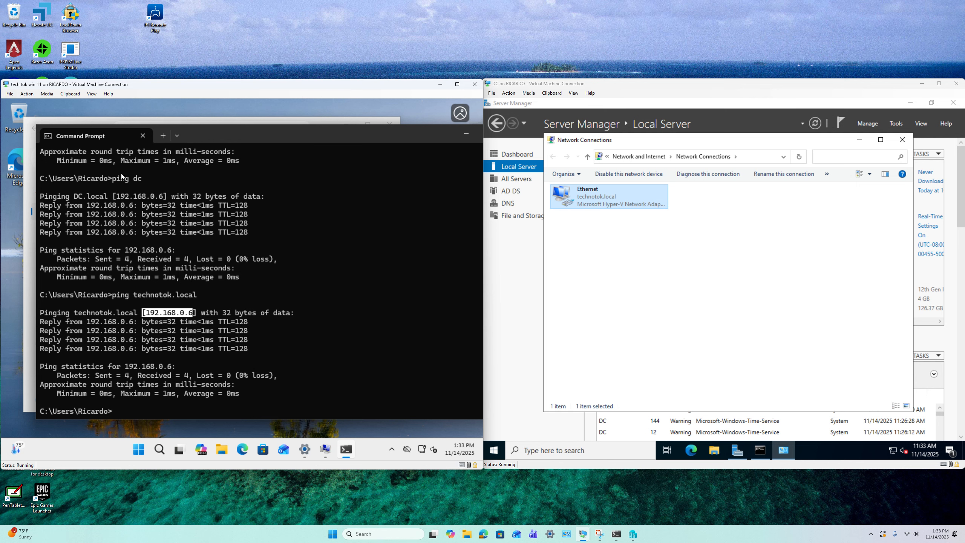
drag(114, 196, 162, 198)
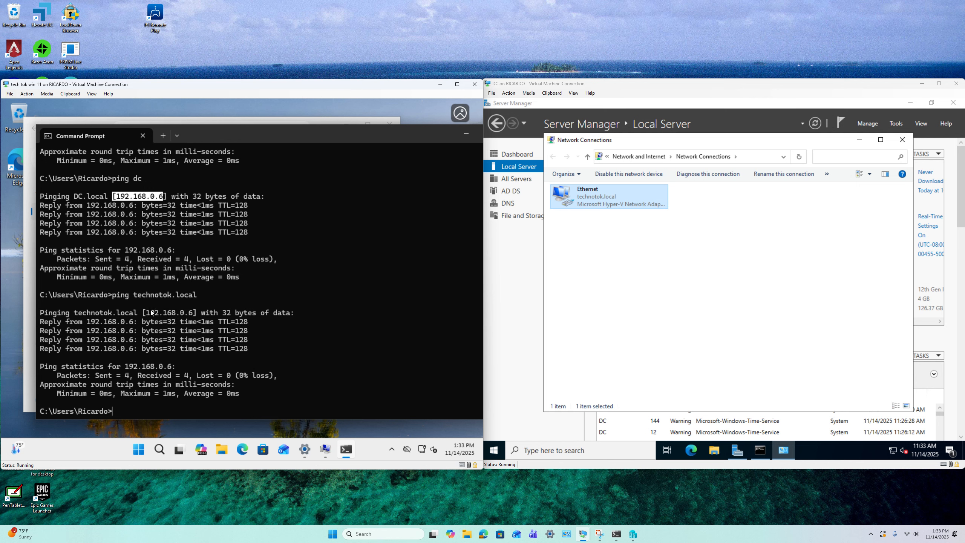
Highlight the IP address that technotok.local resolves to in the ping output
drag(135, 293, 184, 314)
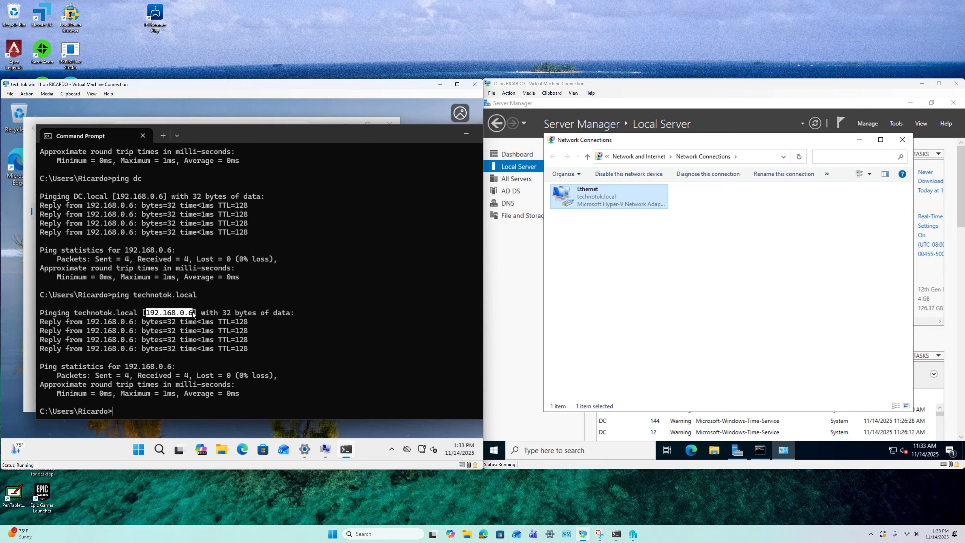
click(192, 314)
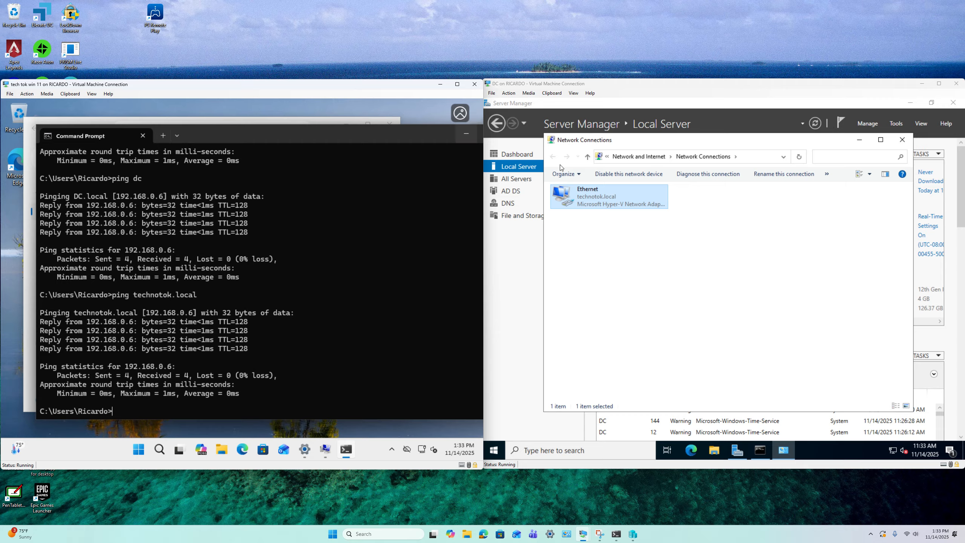
Review the static IPv4 settings of the domain controller's Ethernet adapter, and close the properties dialogs and Network Connections
right_click(584, 200)
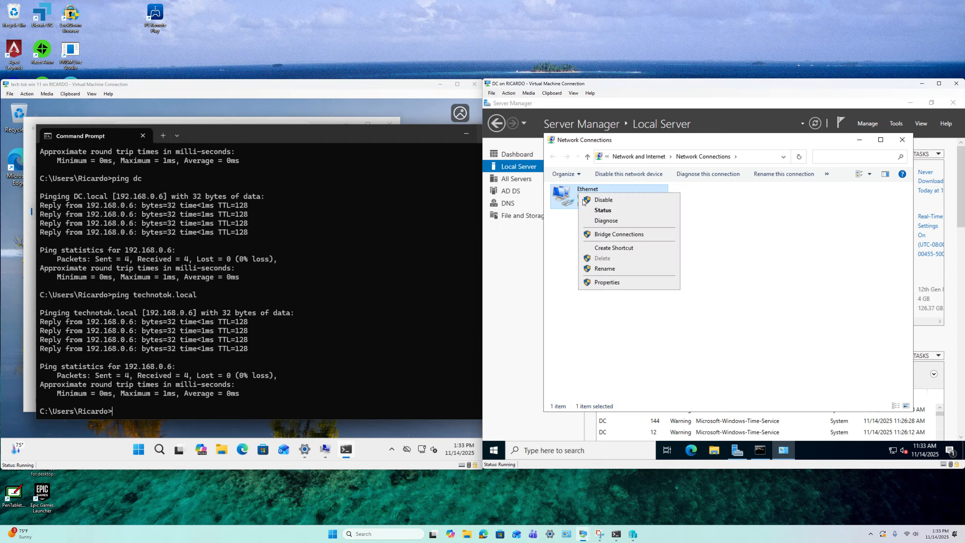
click(607, 282)
click(609, 285)
click(670, 329)
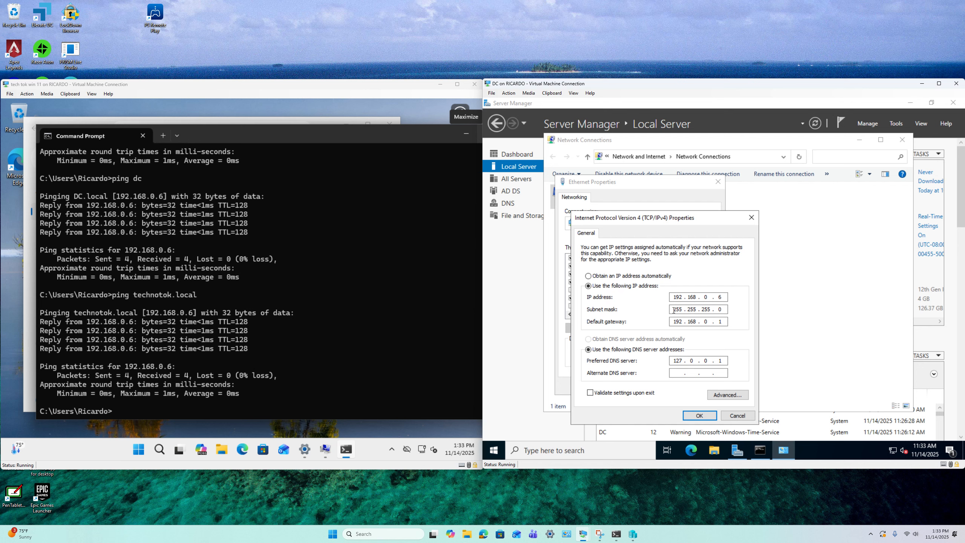
click(698, 414)
click(671, 393)
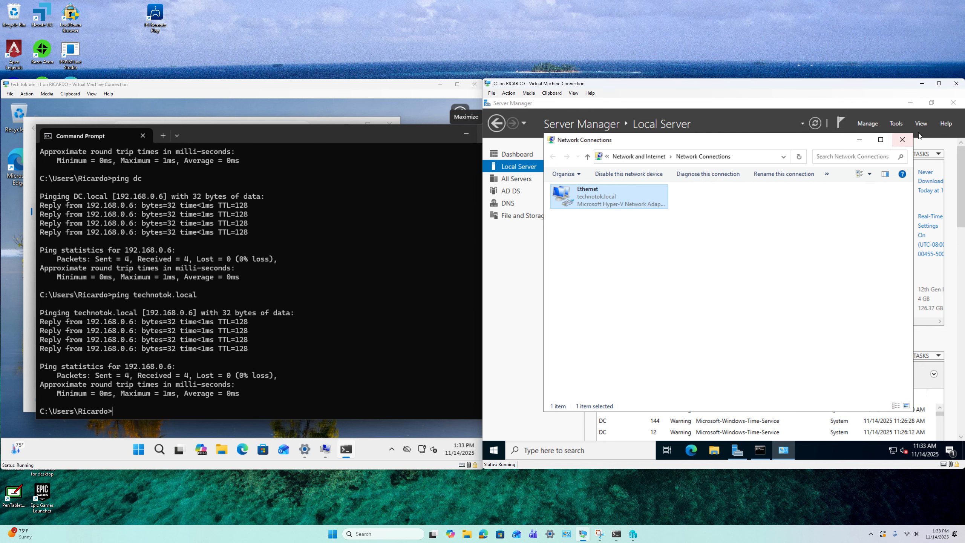
click(902, 139)
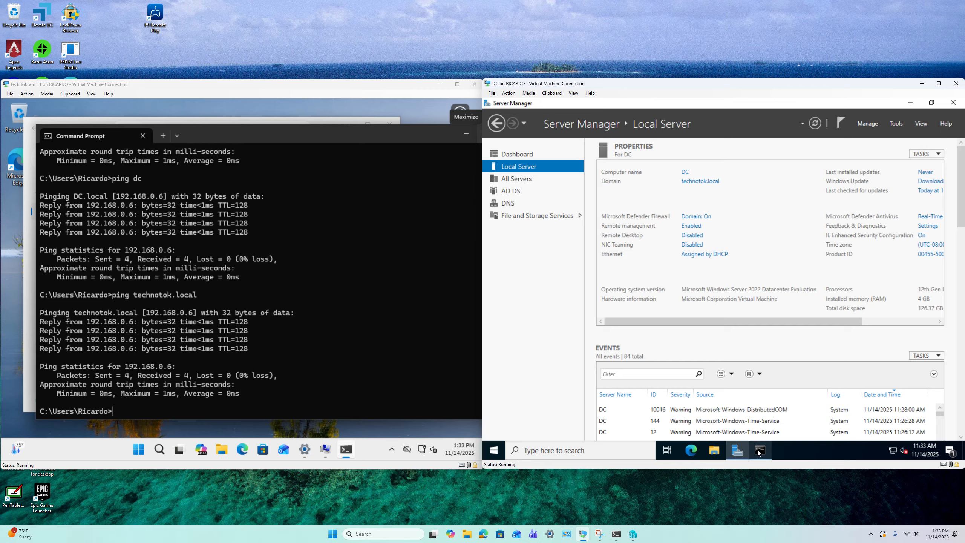
Ping dc and technotok.local once more from the Windows 11 virtual machine's Command Prompt
click(265, 375)
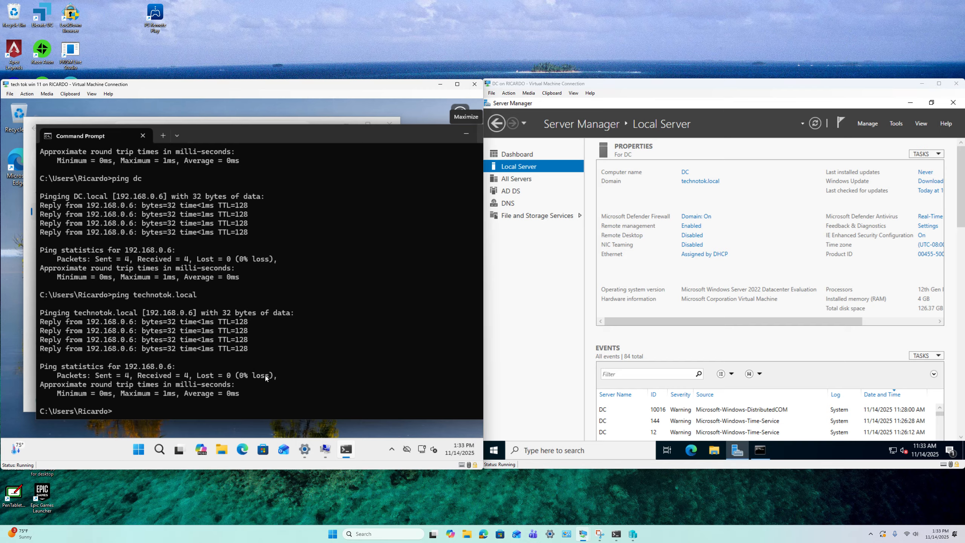
key(Up)
key(Up)
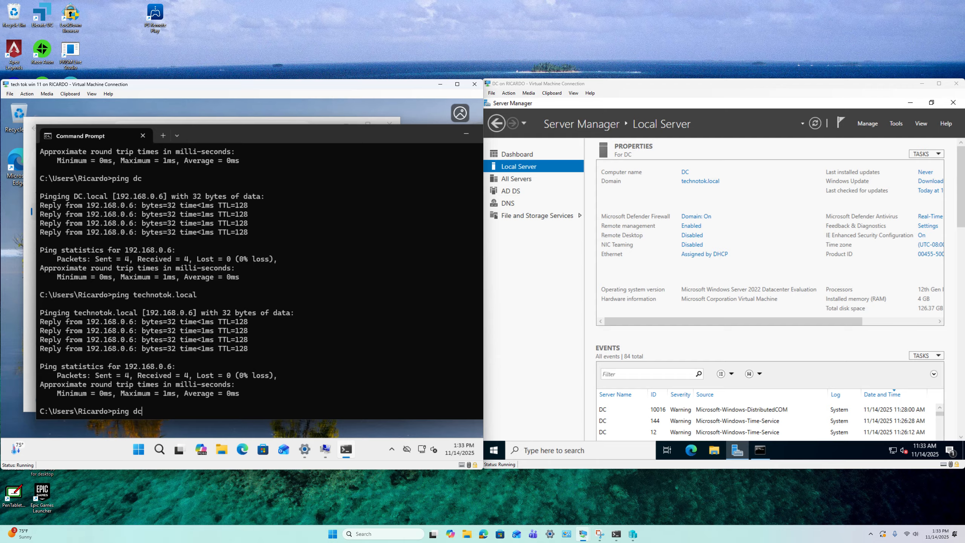
key(Return)
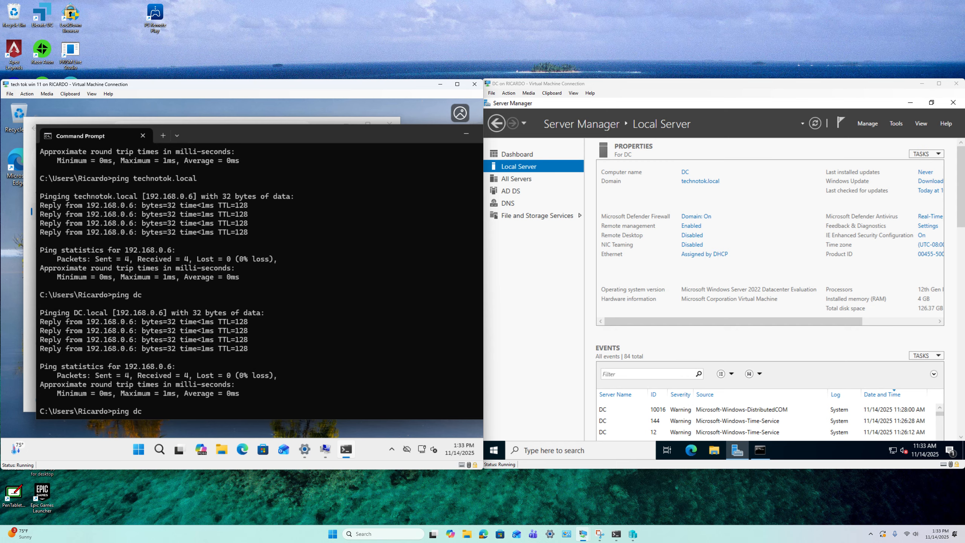
key(Up)
key(Return)
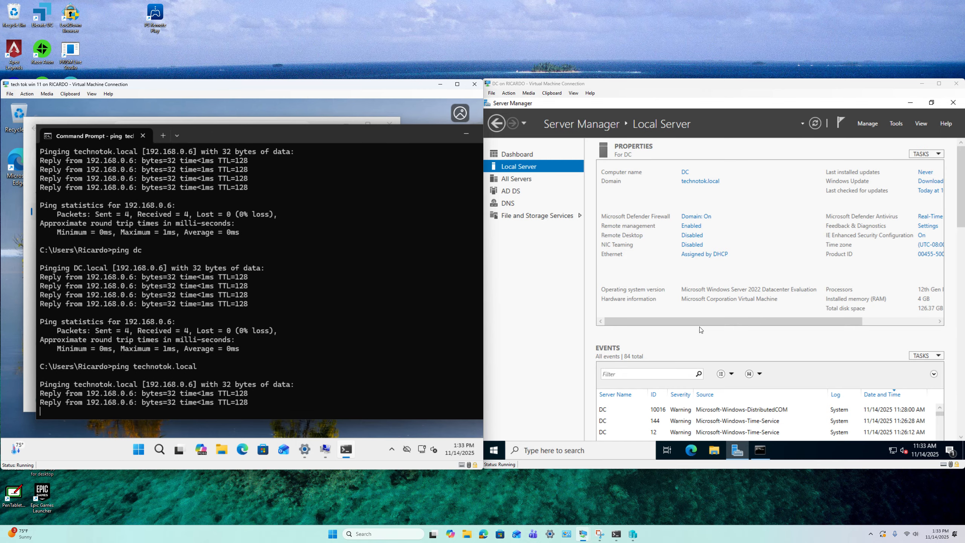
Authorize the join to technotok.local on the Windows 11 virtual machine with the Administrator account and its password
click(326, 449)
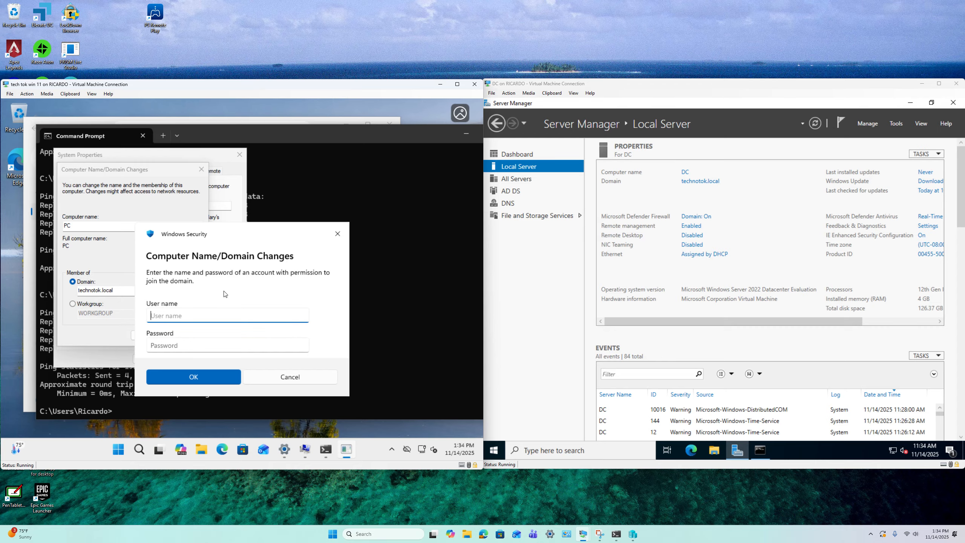
text(Administrator)
key(Tab)
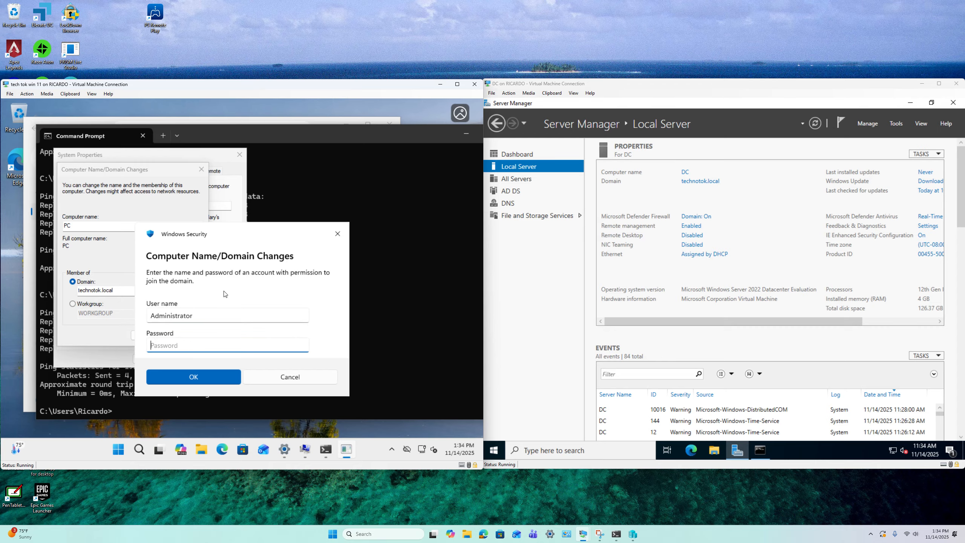
text(•••••••••••••)
text(••••••)
key(Return)
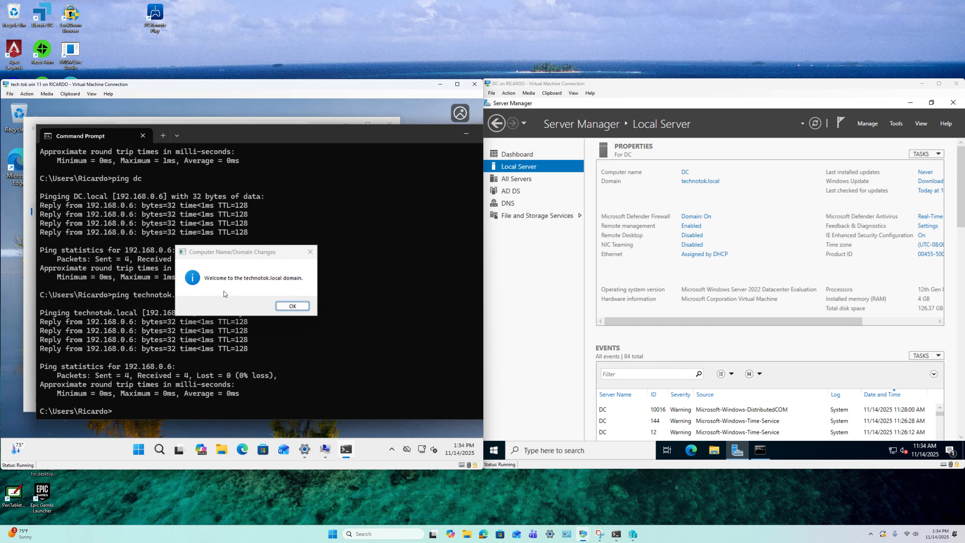
Acknowledge the domain join, close System Properties and restart the Windows 11 virtual machine
click(289, 305)
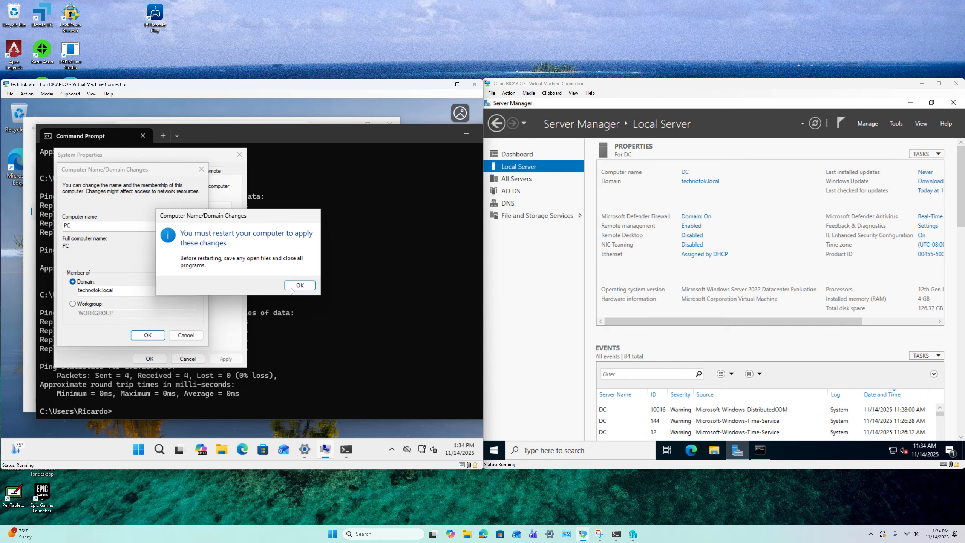
click(291, 281)
click(153, 358)
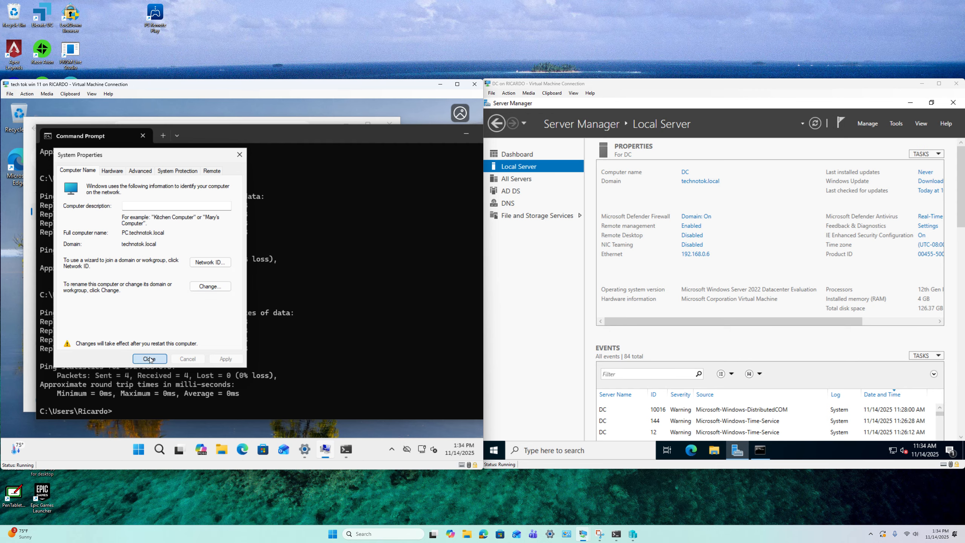
click(245, 285)
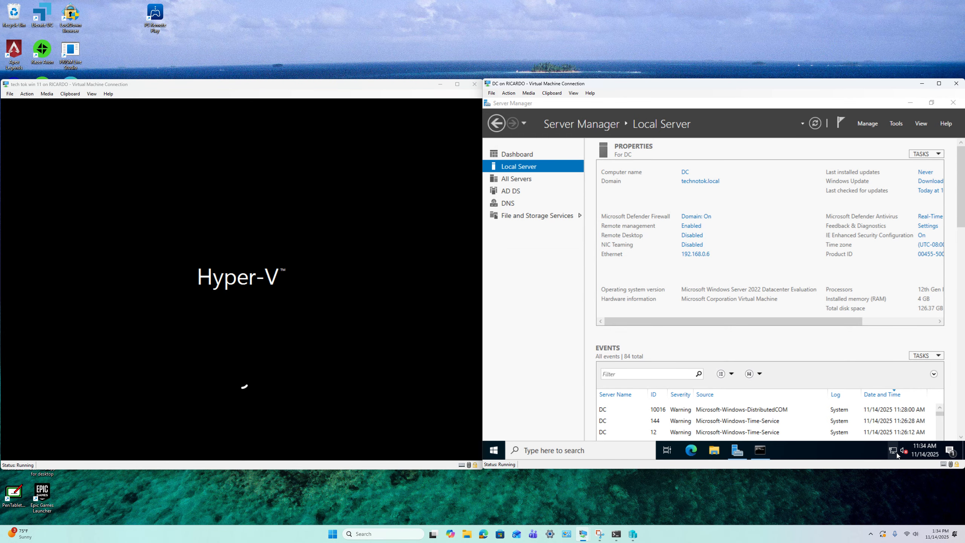
Check the domain controller's network status and examine its hardware and connection properties in Settings
click(893, 450)
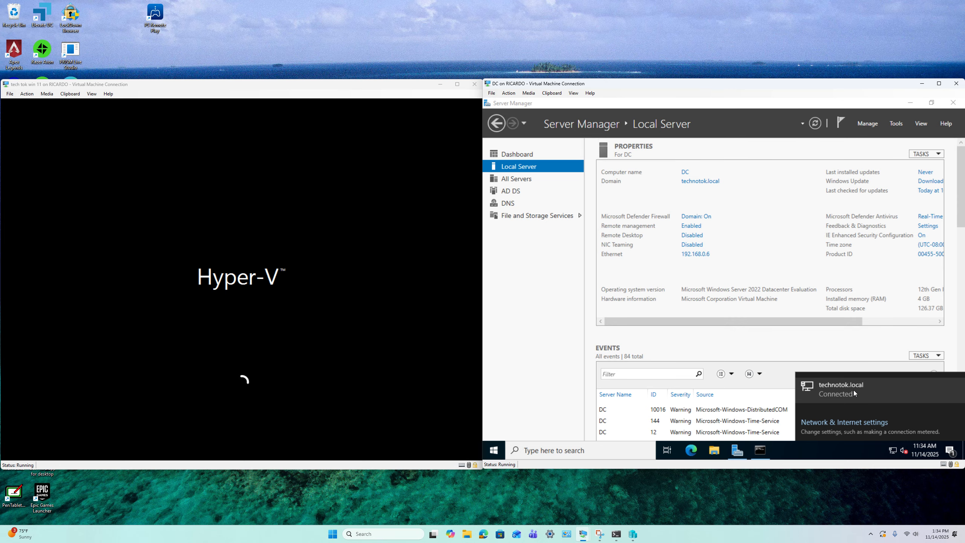
click(760, 450)
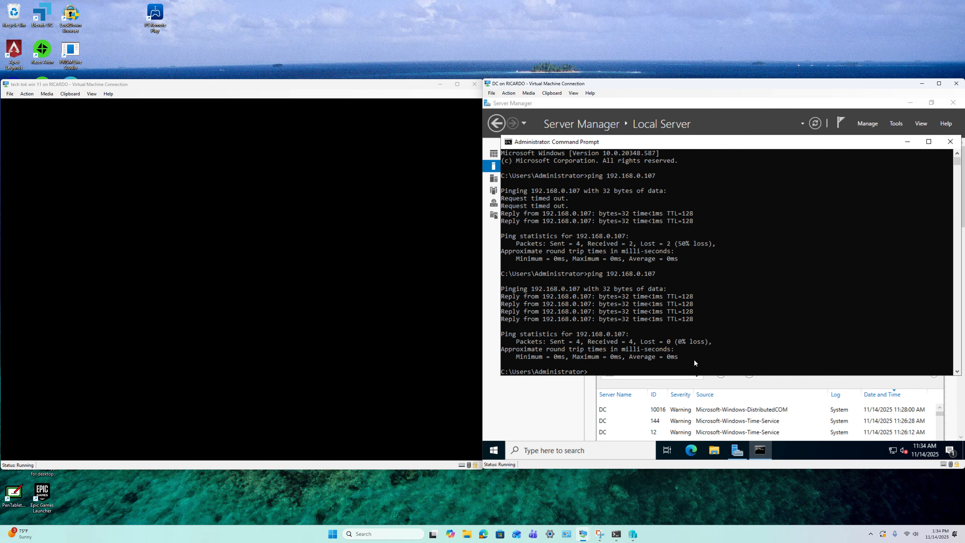
click(494, 450)
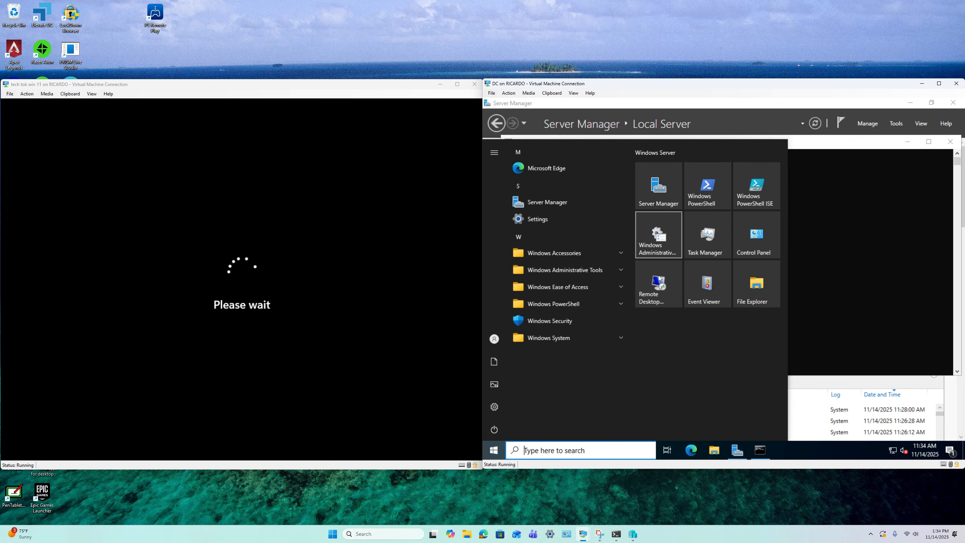
text(adapte)
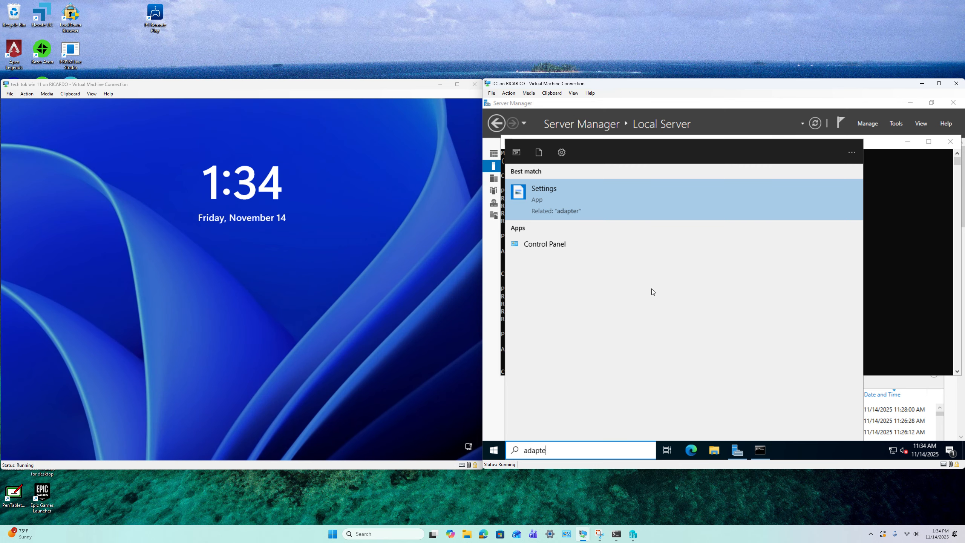
key(BackSpace)
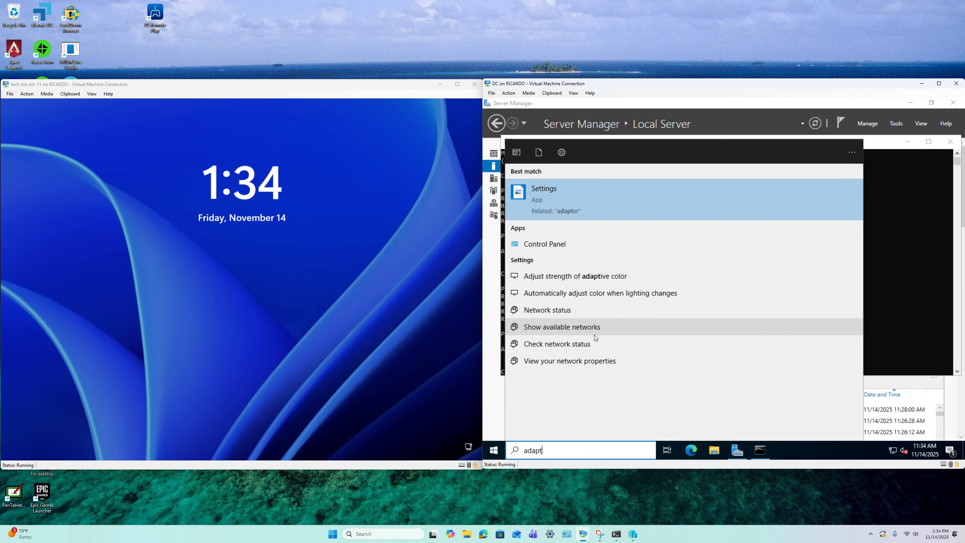
click(596, 361)
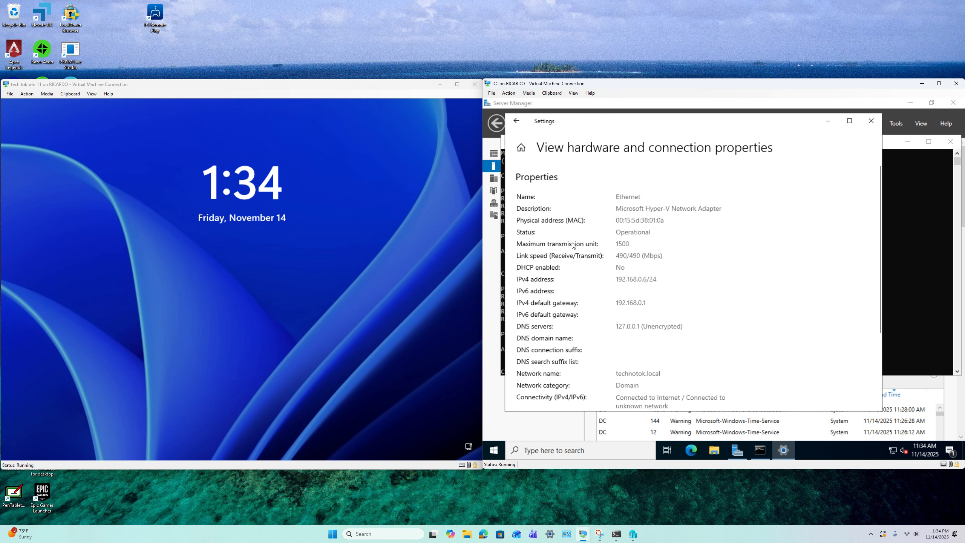
scroll(611, 262, down, 3)
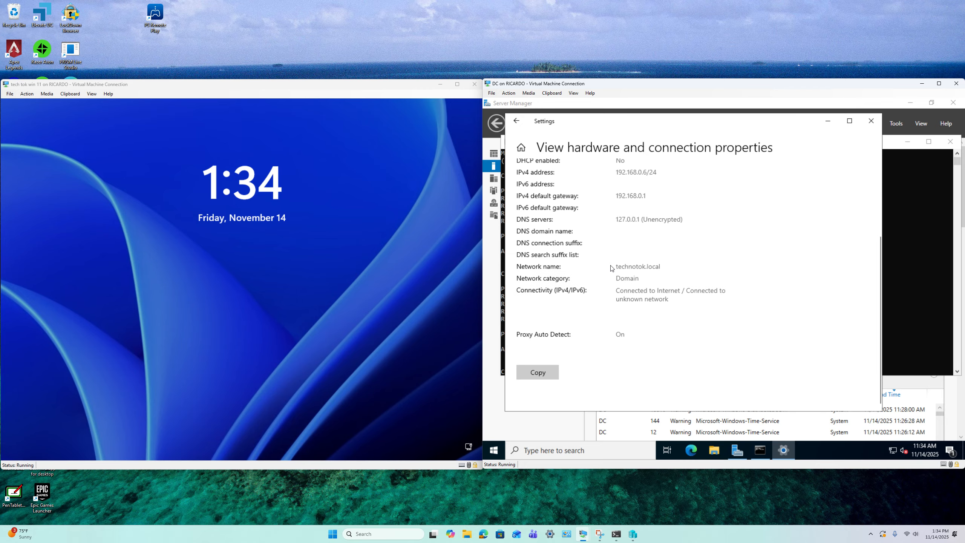
scroll(610, 268, up, 1)
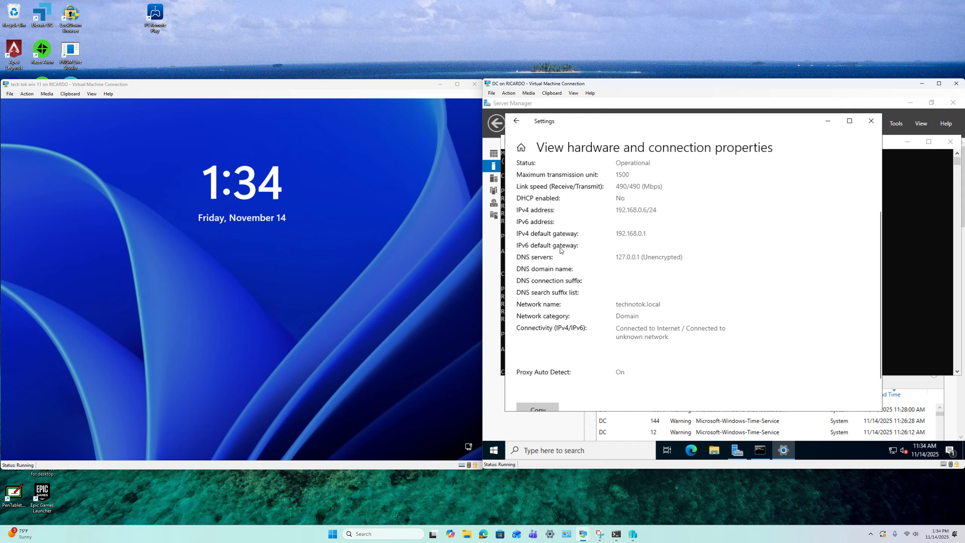
Bring up the Windows 11 virtual machine's sign-in screen, and close the domain controller's Command Prompt and Settings windows
click(375, 193)
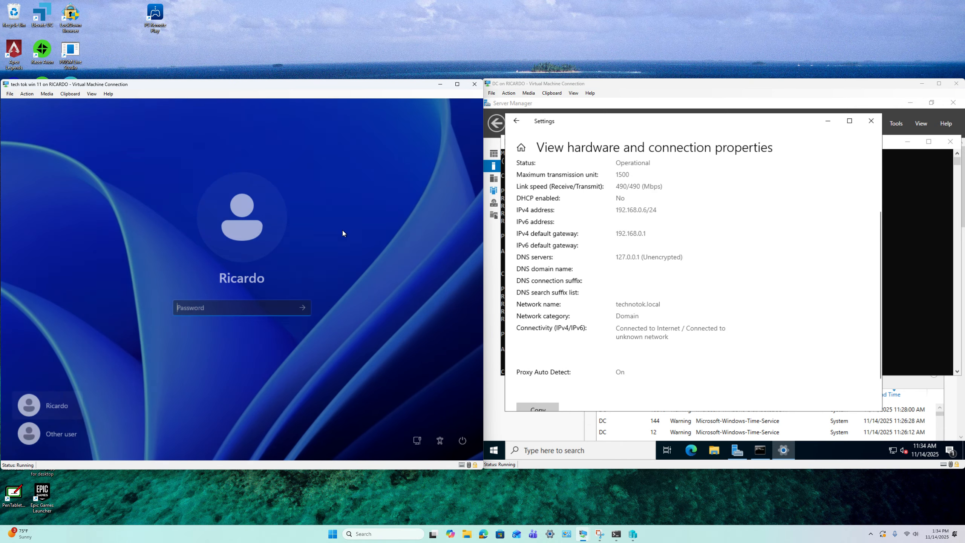
click(892, 450)
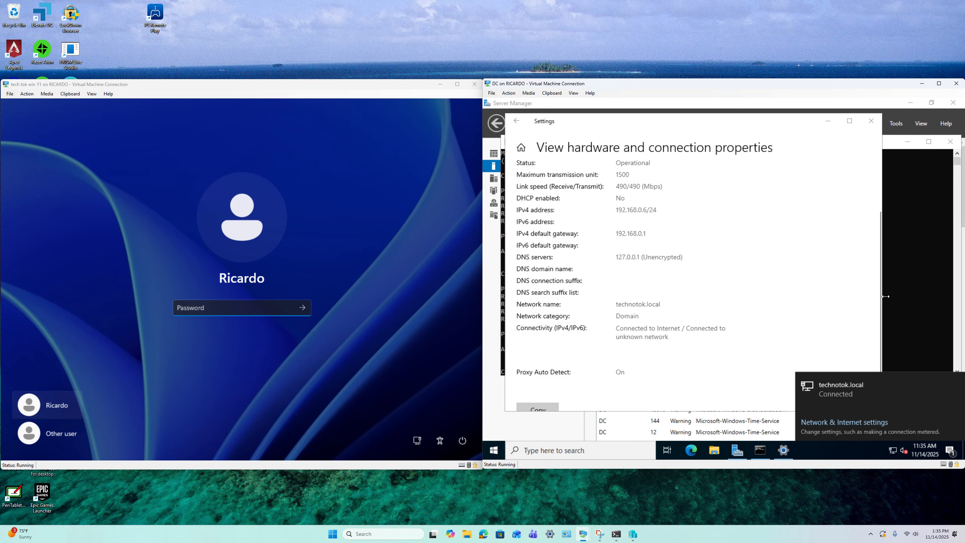
click(908, 301)
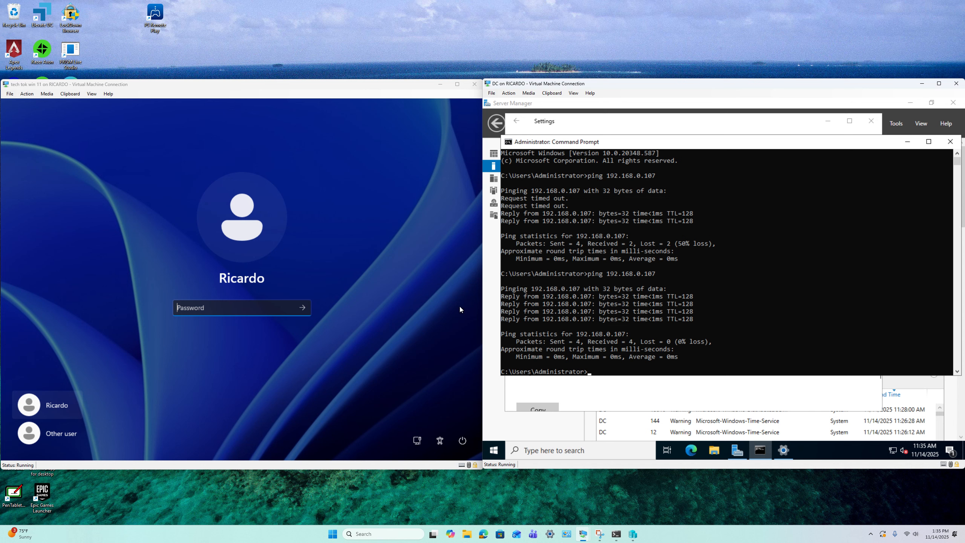
click(950, 141)
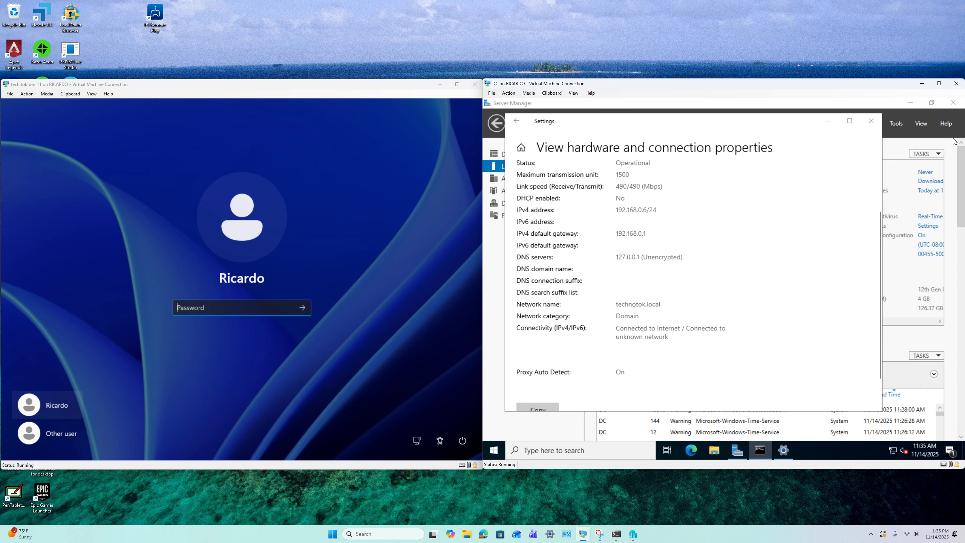
click(871, 120)
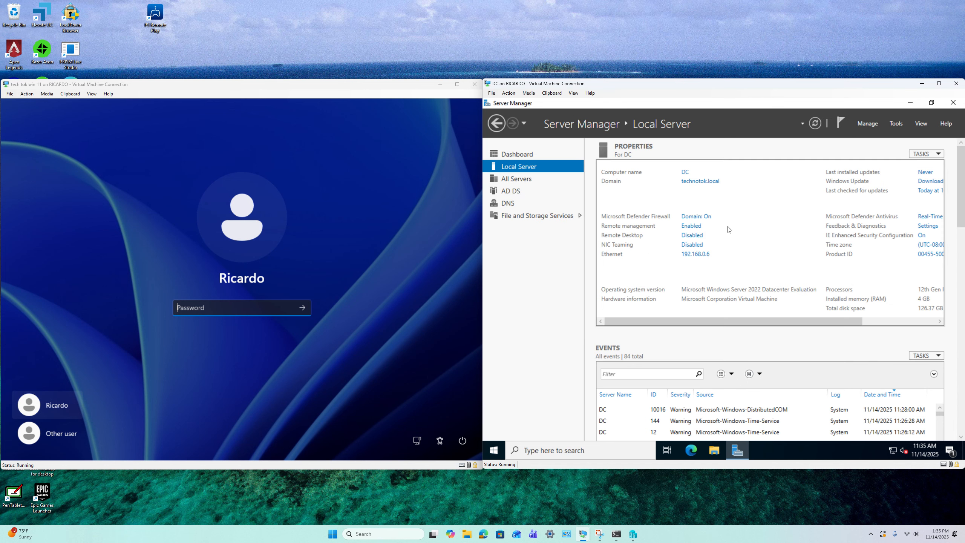
Open the domain controller's Ethernet adapter from Local Server, review its IPv4 addressing and DNS server, and close its properties
click(688, 258)
right_click(582, 204)
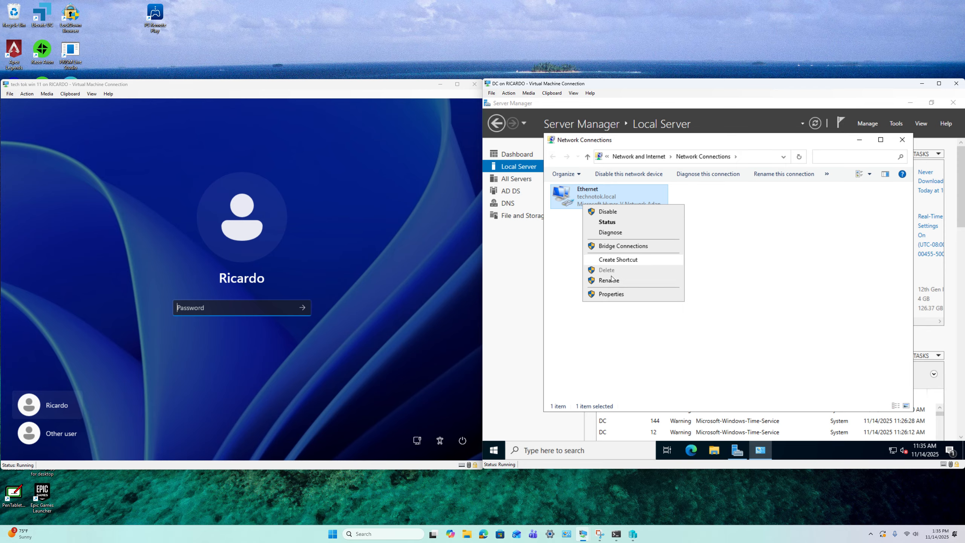
click(602, 295)
click(608, 281)
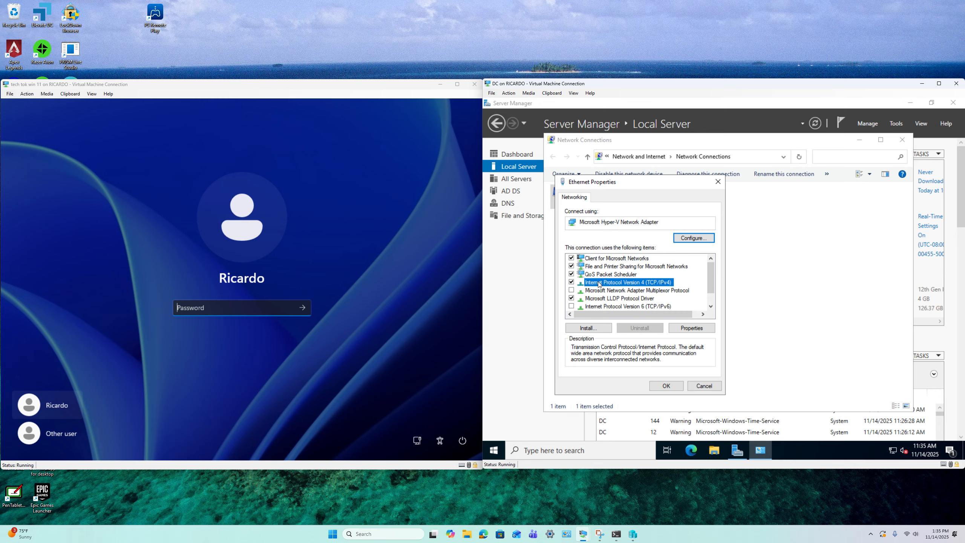
click(691, 328)
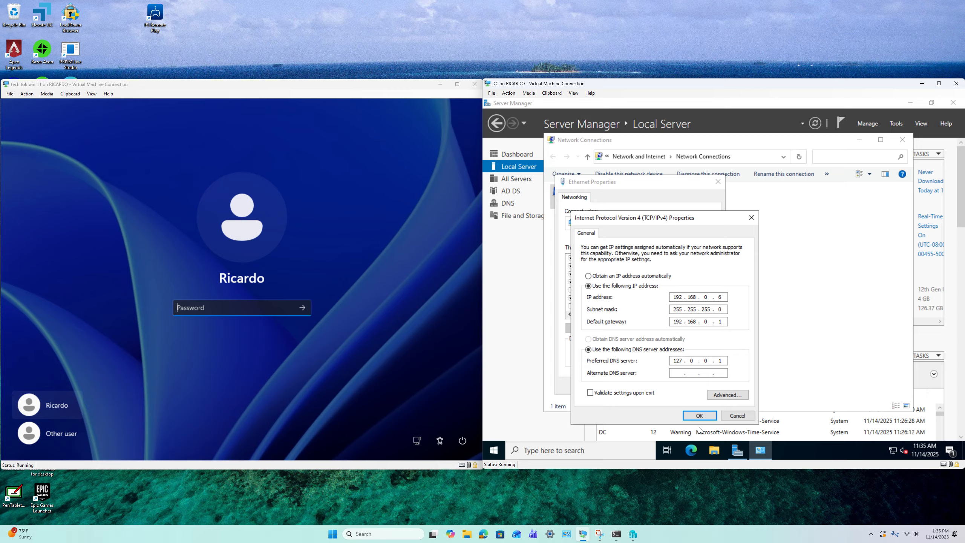
click(699, 415)
click(667, 386)
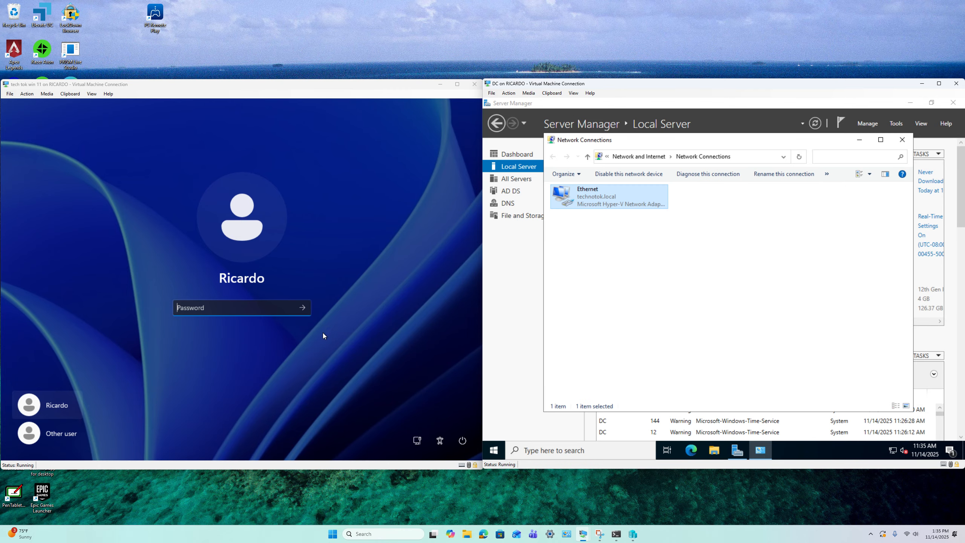
Check which network the domain controller is connected to
click(261, 309)
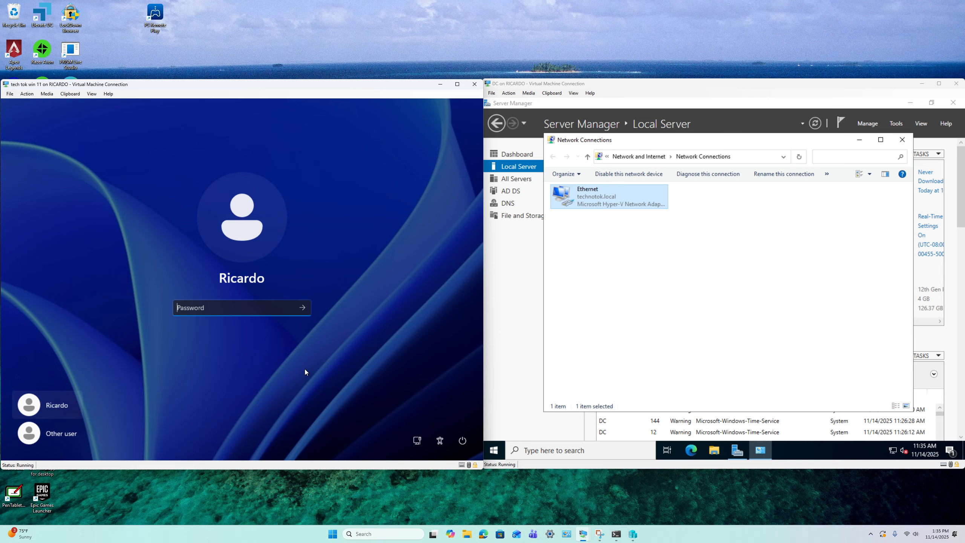
click(890, 452)
click(891, 452)
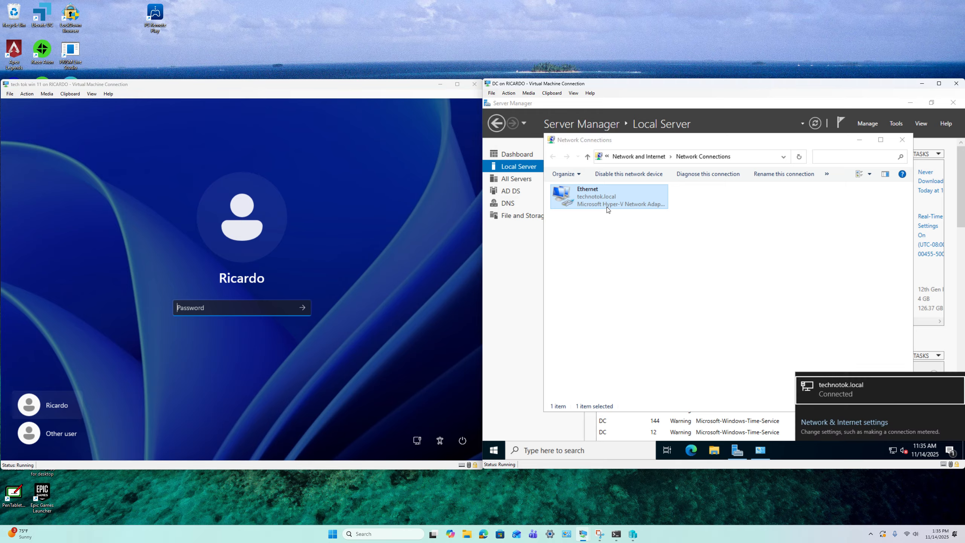
Close the domain controller's network flyout and Network Connections window, and look over Server Manager's list of administration tools
click(688, 297)
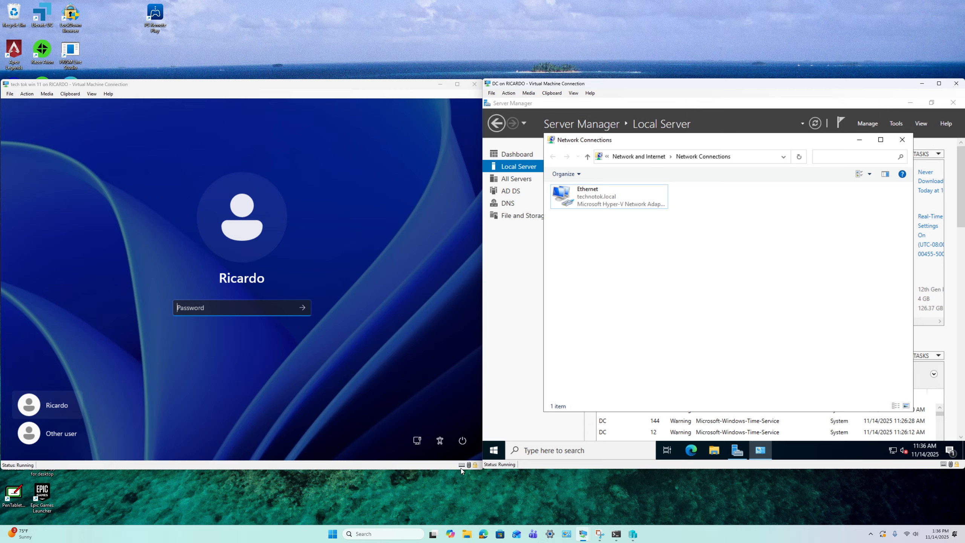
click(902, 140)
click(897, 124)
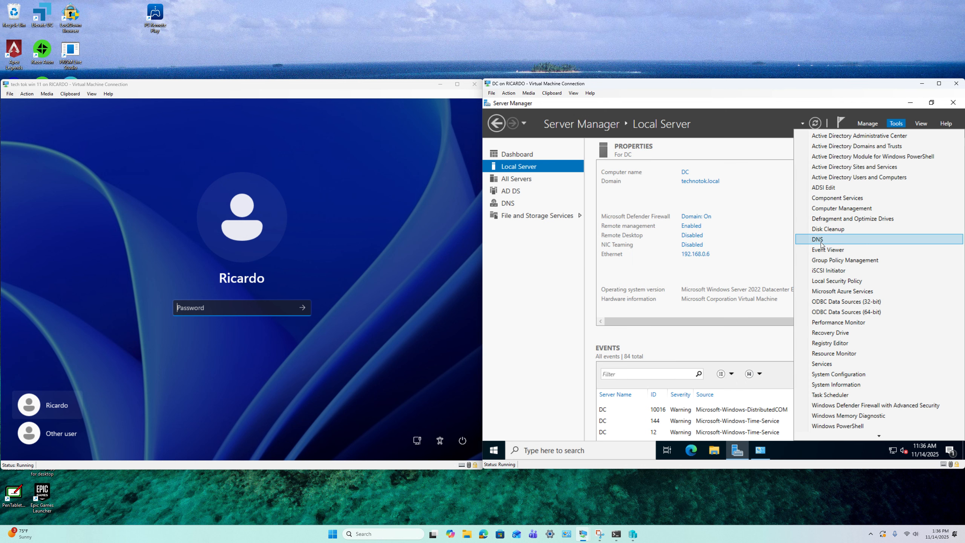
click(756, 268)
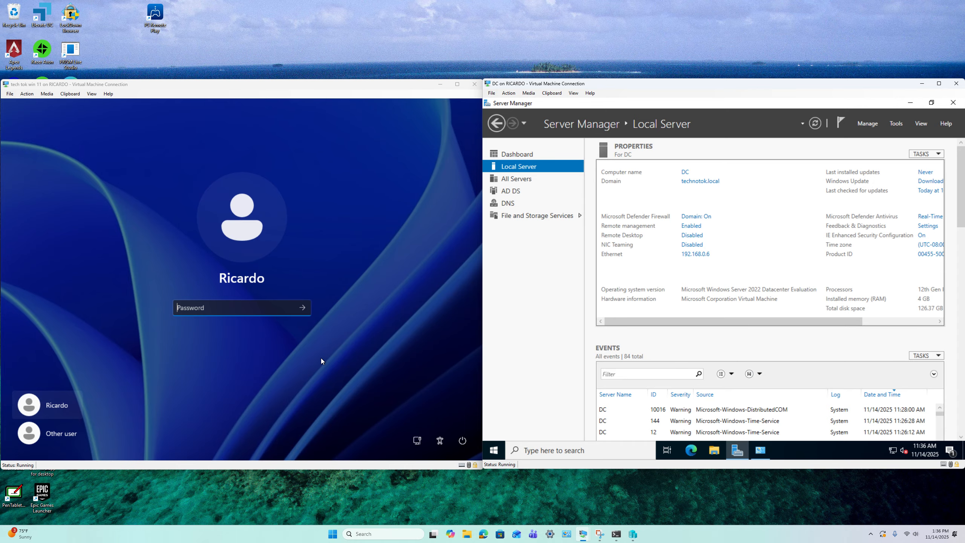
Return to the domain controller, view its Ethernet adapter from the Local Server properties, and close the Network Connections window
click(201, 302)
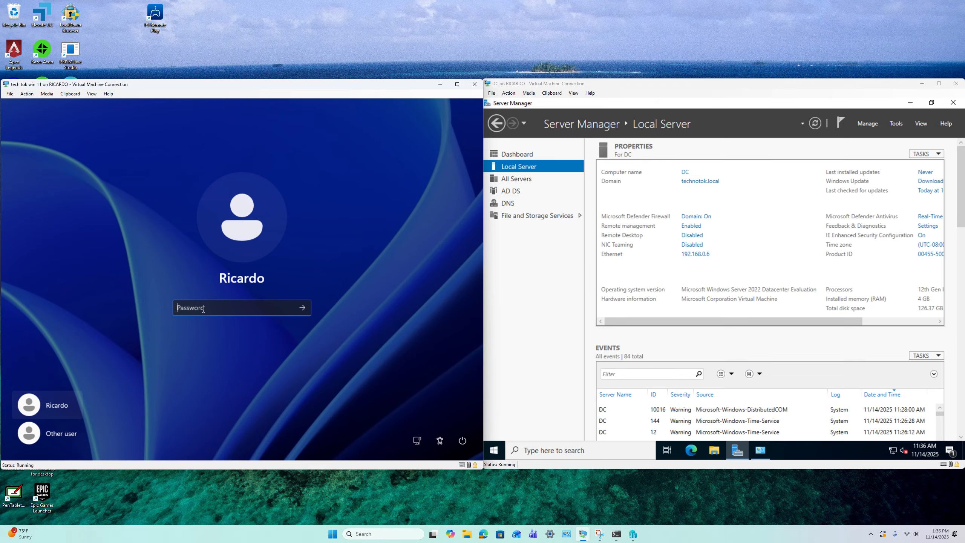
click(597, 88)
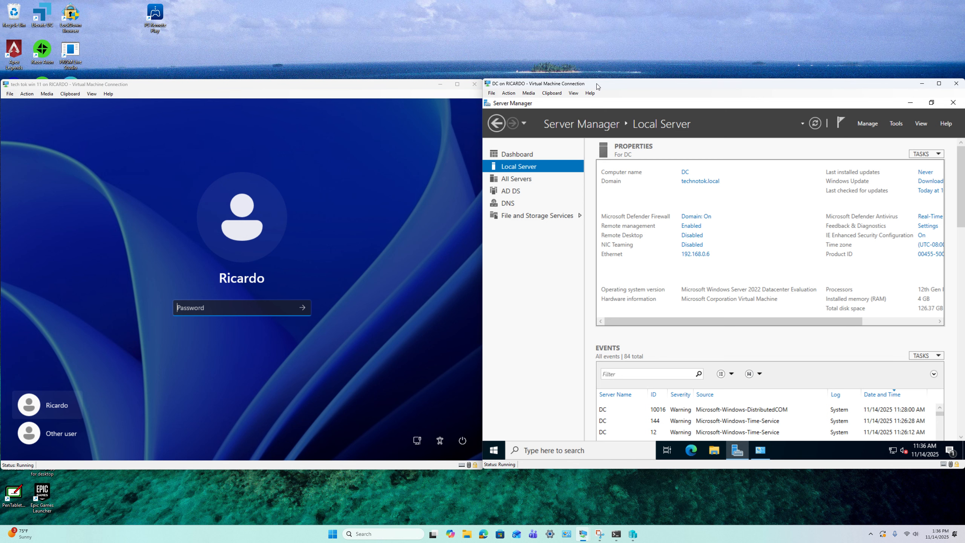
drag(600, 86, 602, 86)
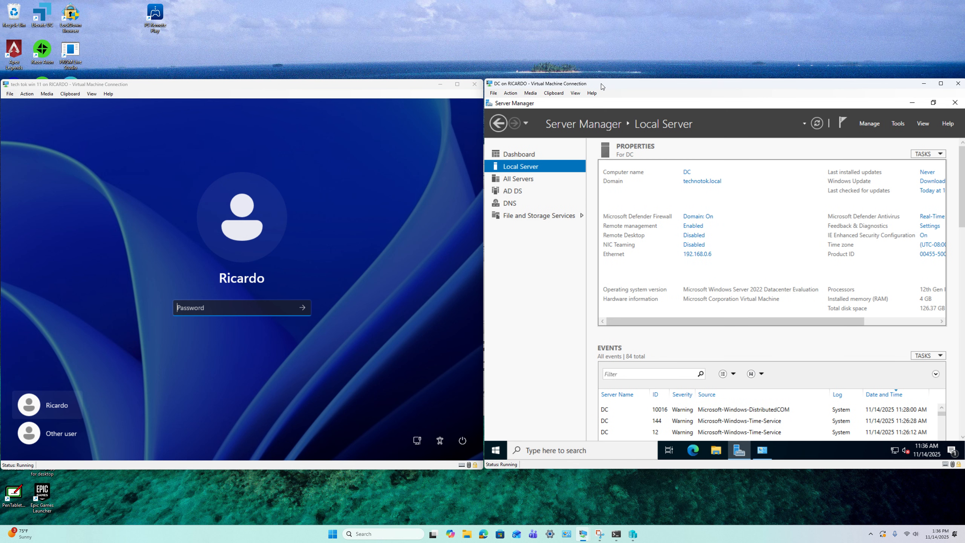
click(690, 259)
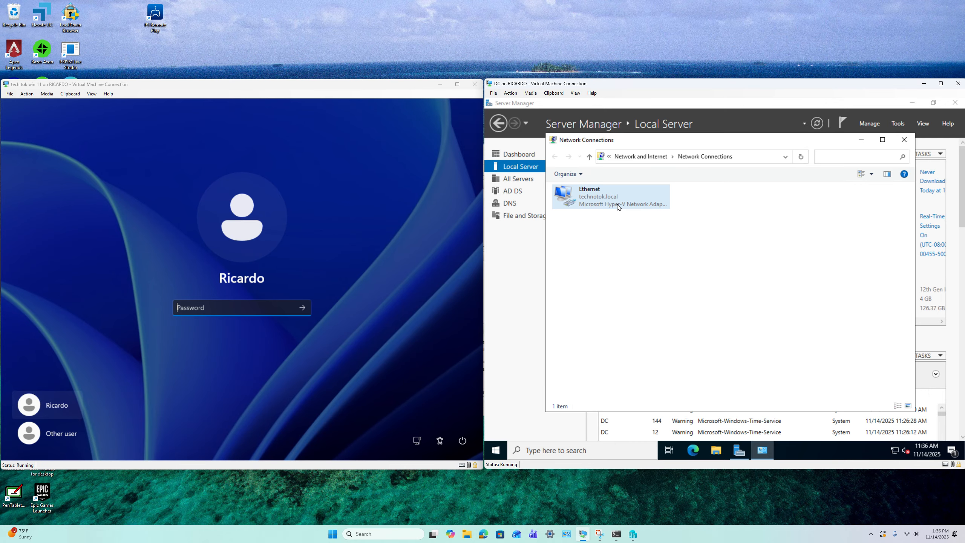
click(903, 139)
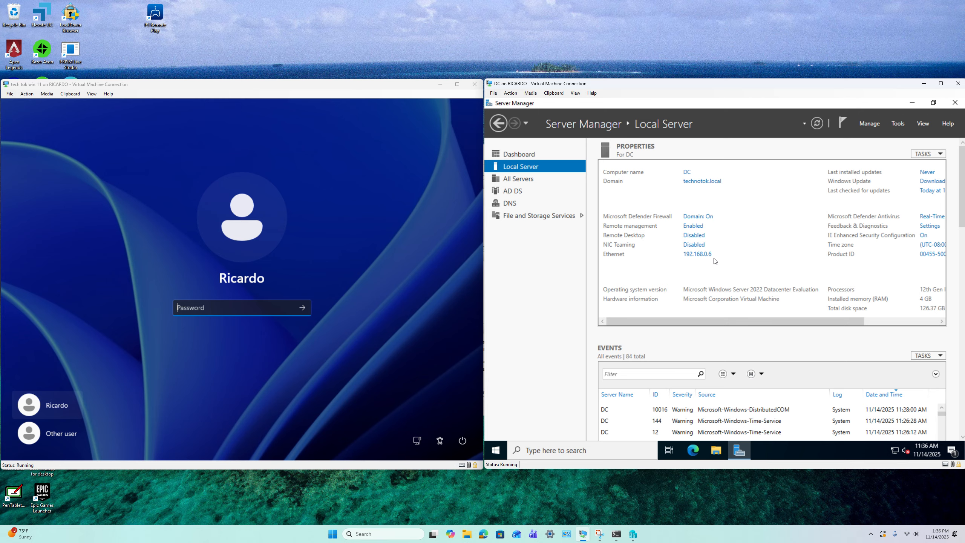